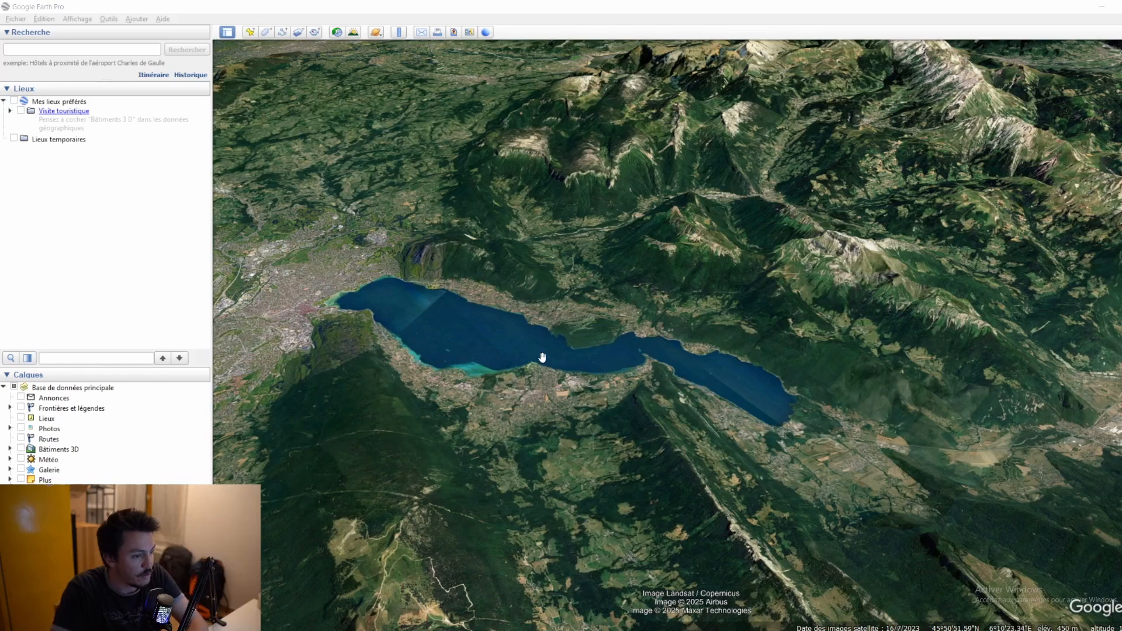
mouse_move(539, 358)
left_mouse_down()
mouse_move(528, 358)
mouse_move(547, 356)
left_mouse_up()
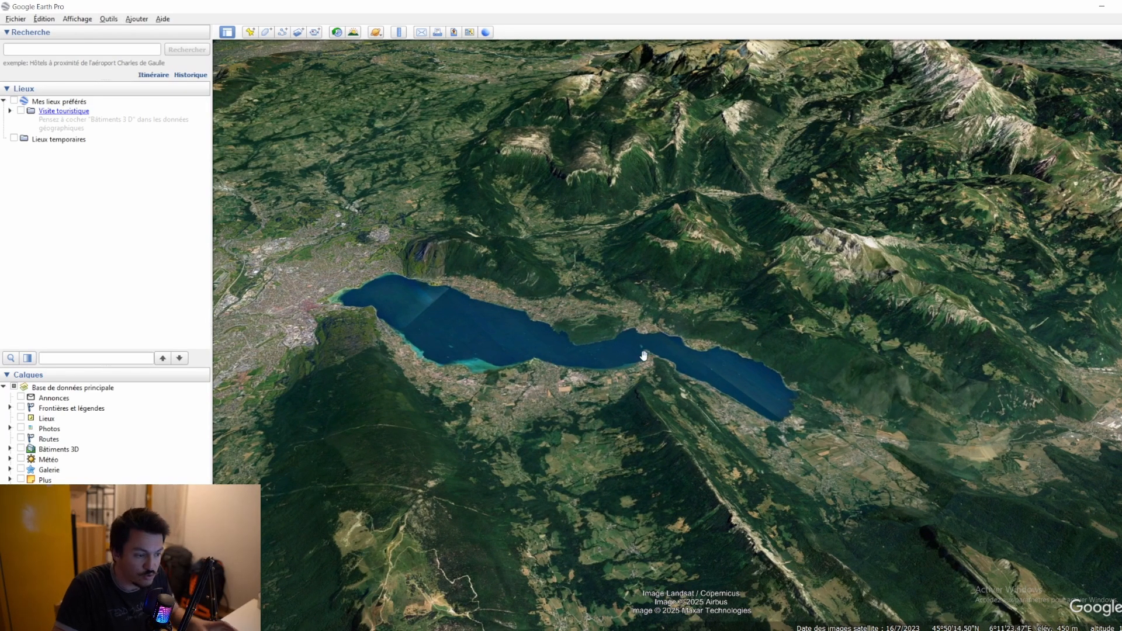
left_click_drag(661, 354, 709, 358)
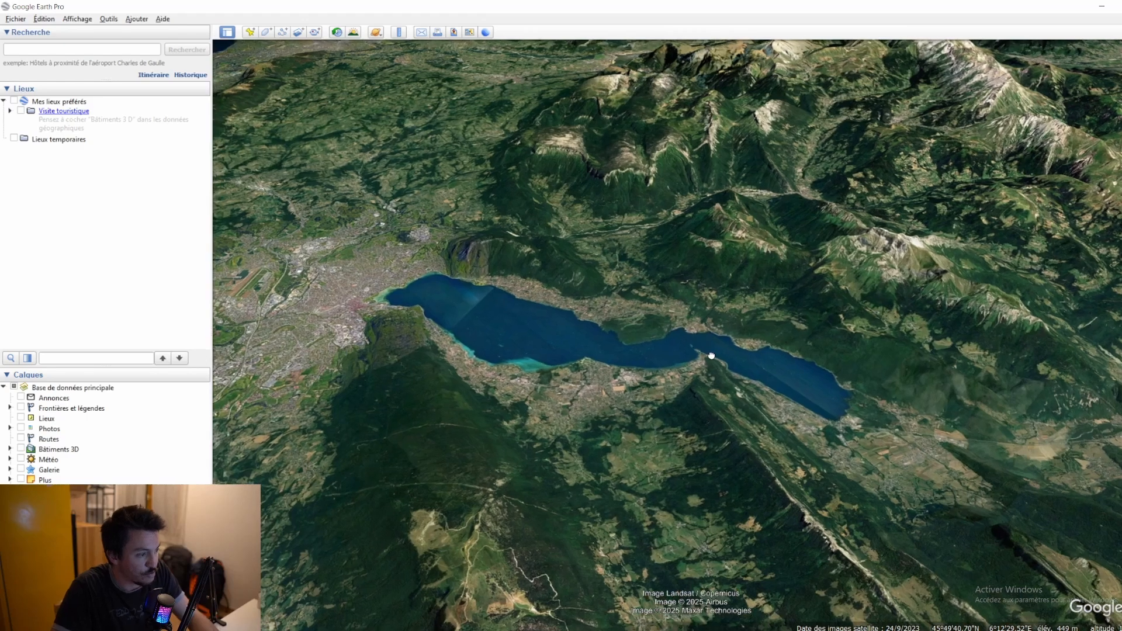
left_click_drag(612, 321, 621, 327)
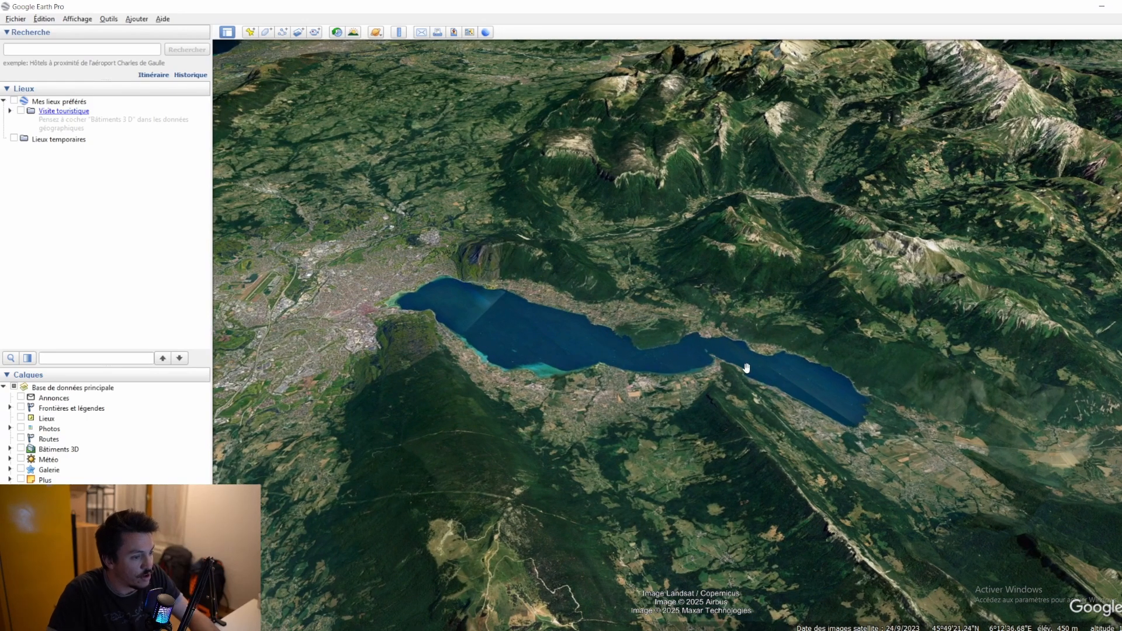
left_click_drag(744, 366, 584, 366)
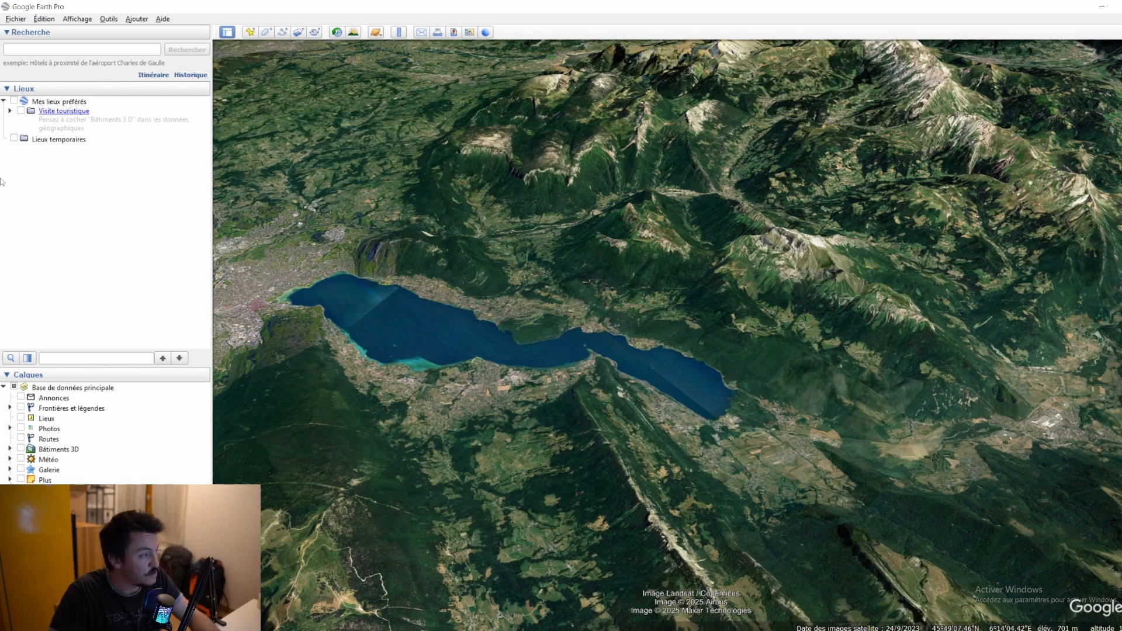
Create a folder named "Balise Annecy V1" inside Mes lieux préférés.
left_click(100, 102)
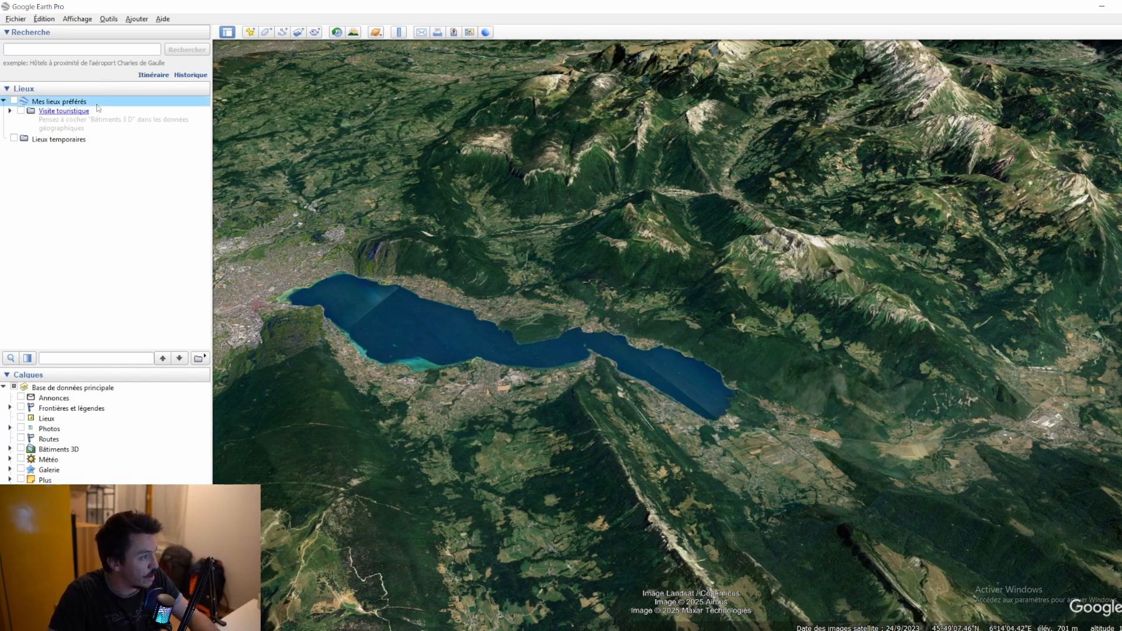
right_click(100, 106)
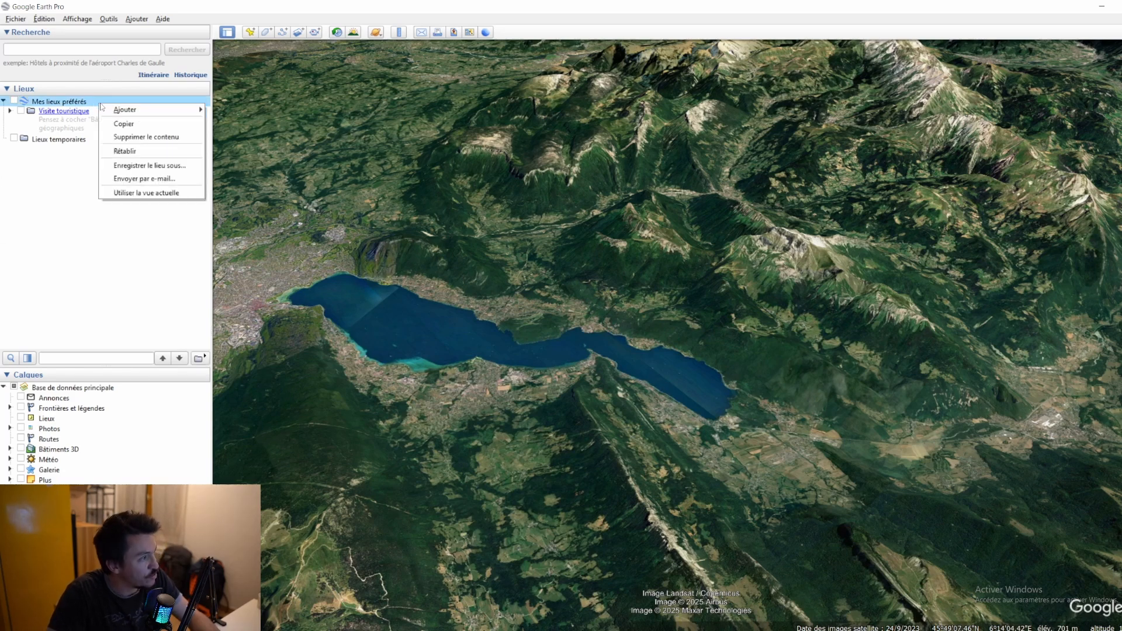
mouse_move(175, 110)
left_click(235, 116)
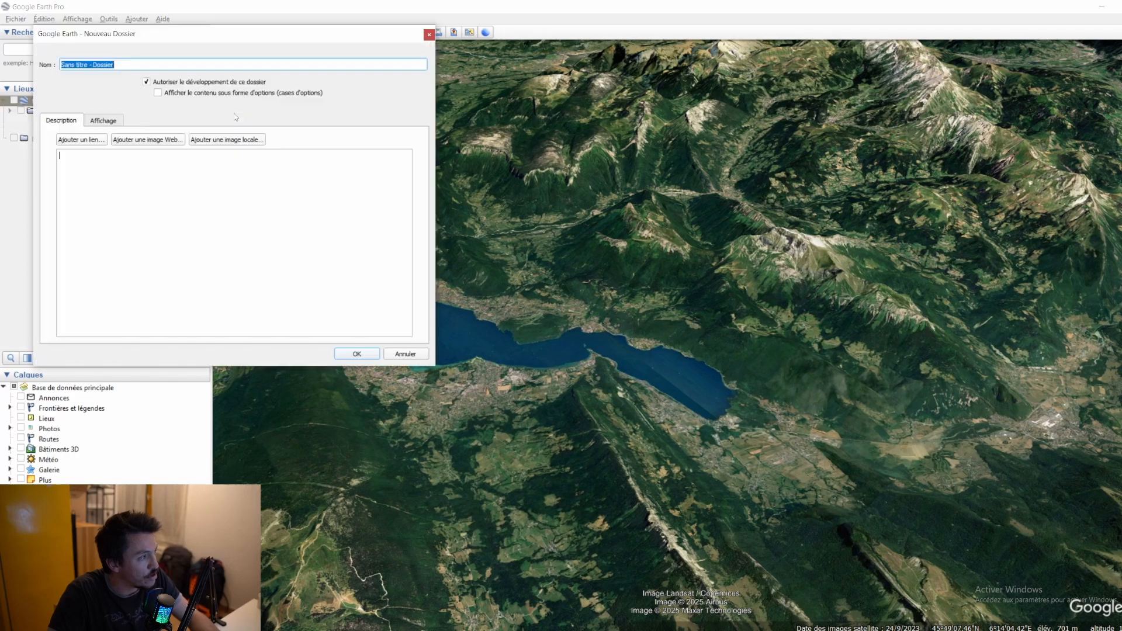
type("Balise Annecy")
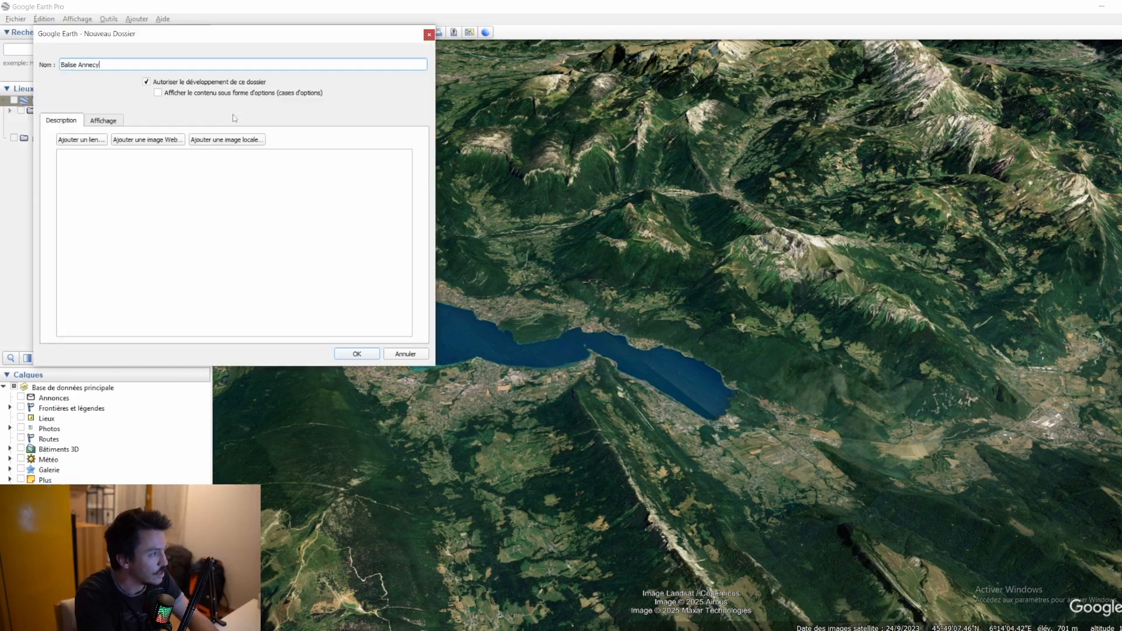
type(" V1")
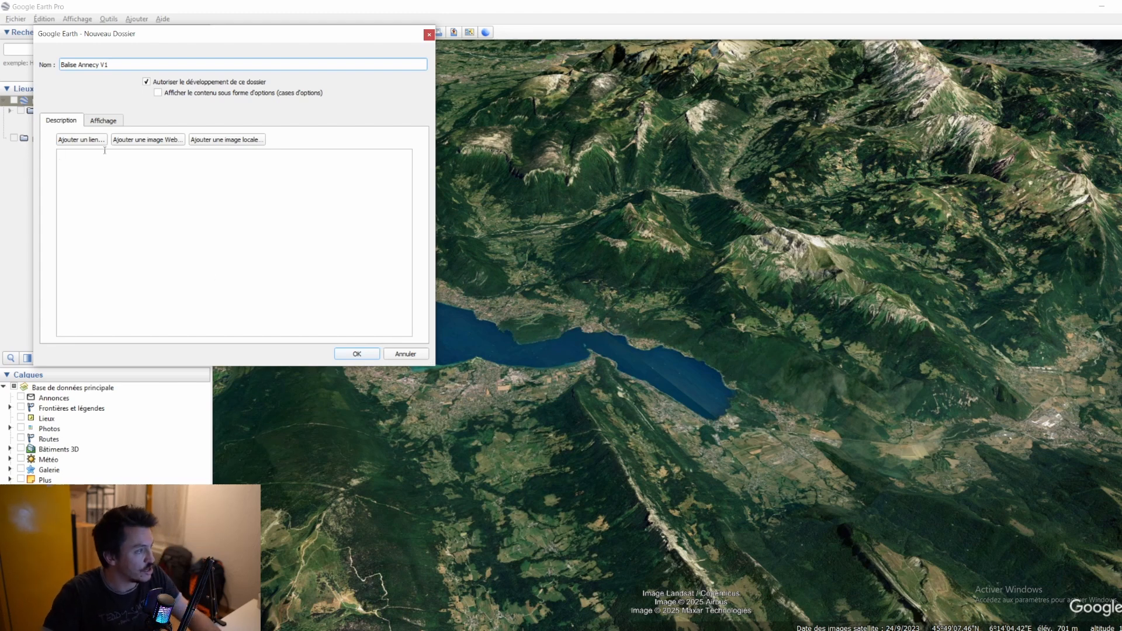
left_click(369, 355)
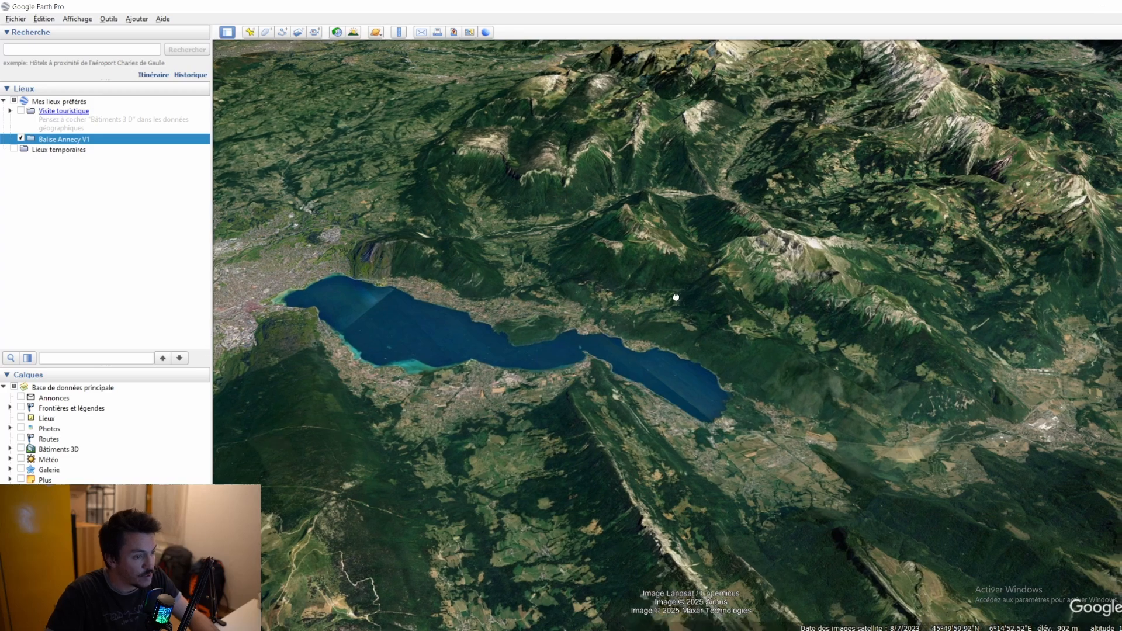
Add a placemark on the green take-off clearing above the lake's southern end, at 45°48'50.94"N, 6°14'48.50"E.
left_click_drag(674, 296, 623, 303)
scroll(665, 330, "up", 4)
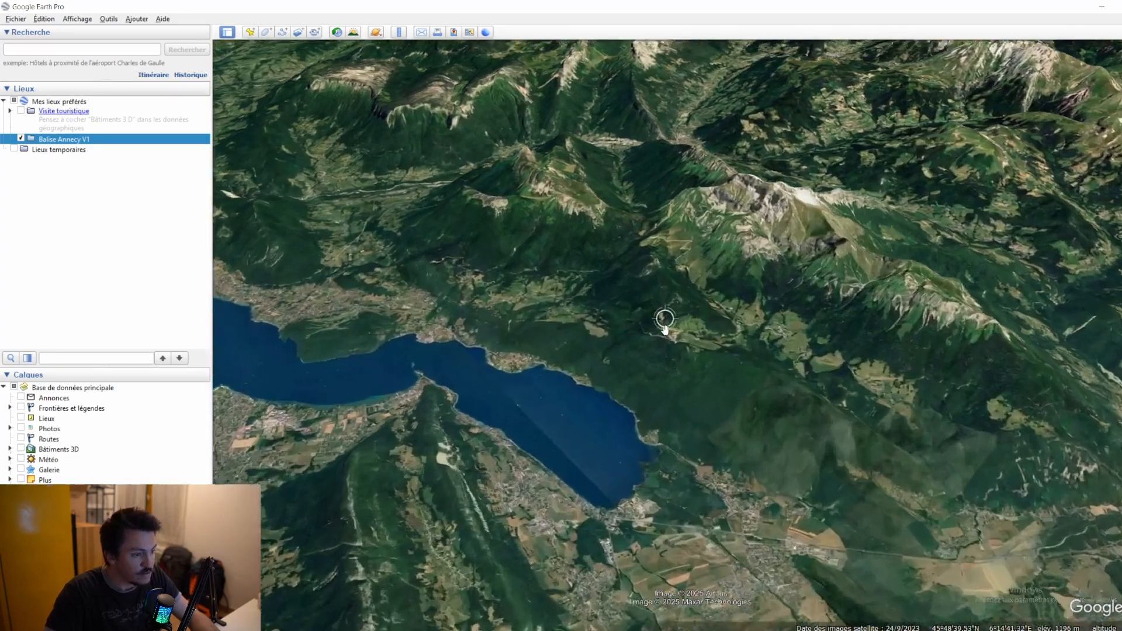
scroll(666, 333, "up", 3)
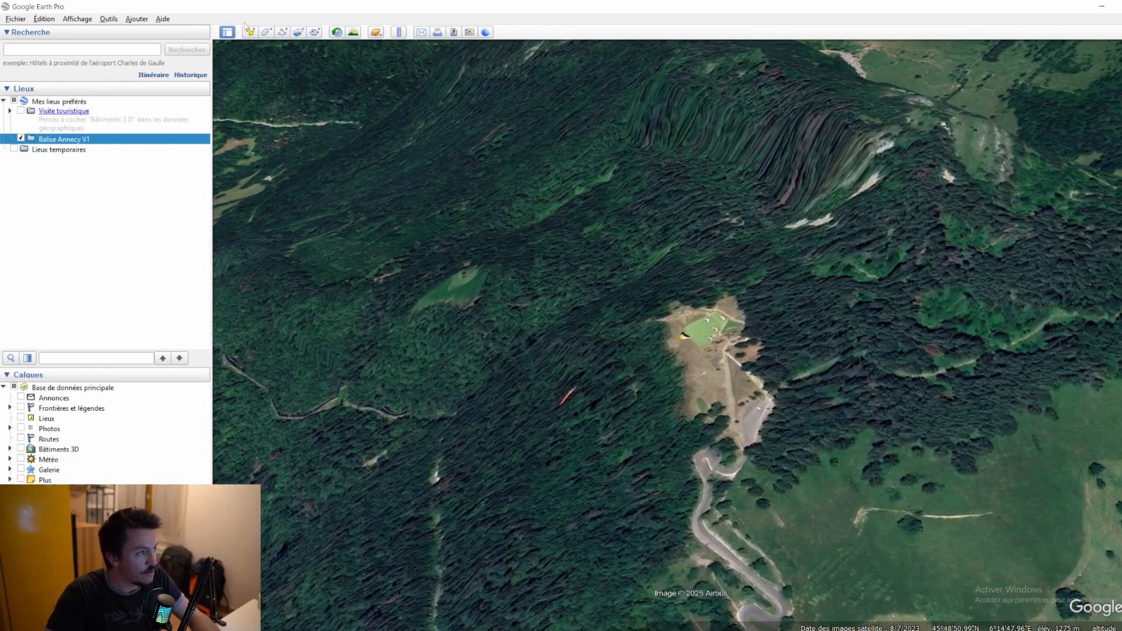
left_click(250, 32)
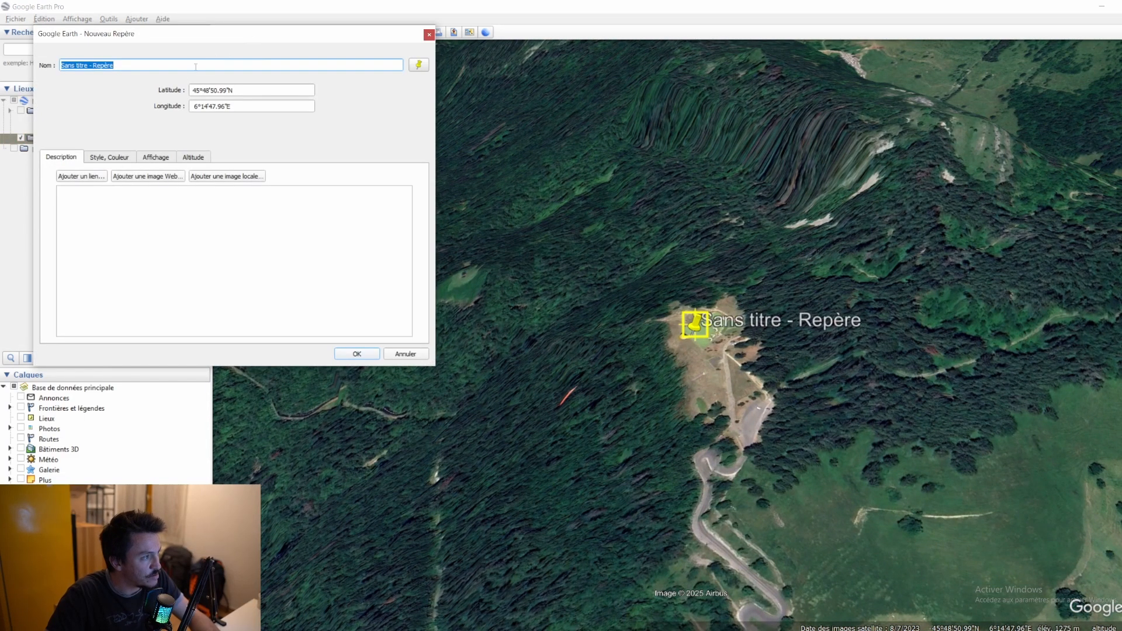
mouse_move(701, 334)
left_mouse_down()
mouse_move(684, 362)
mouse_move(775, 335)
mouse_move(705, 341)
left_mouse_up()
scroll(704, 339, "up", 3)
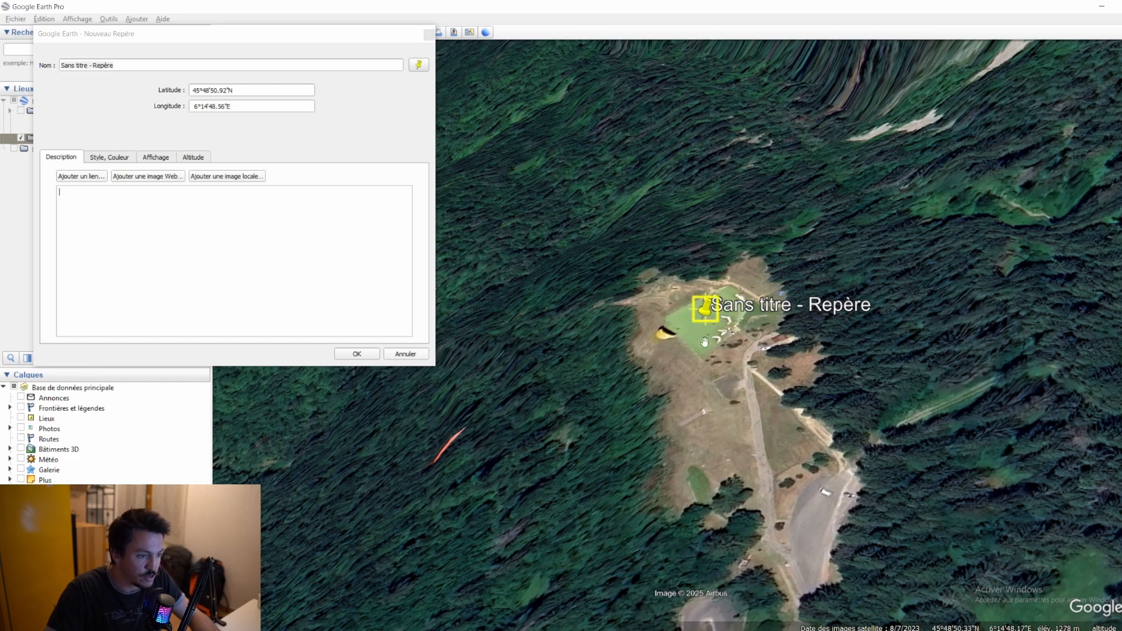
left_click_drag(701, 318, 659, 339)
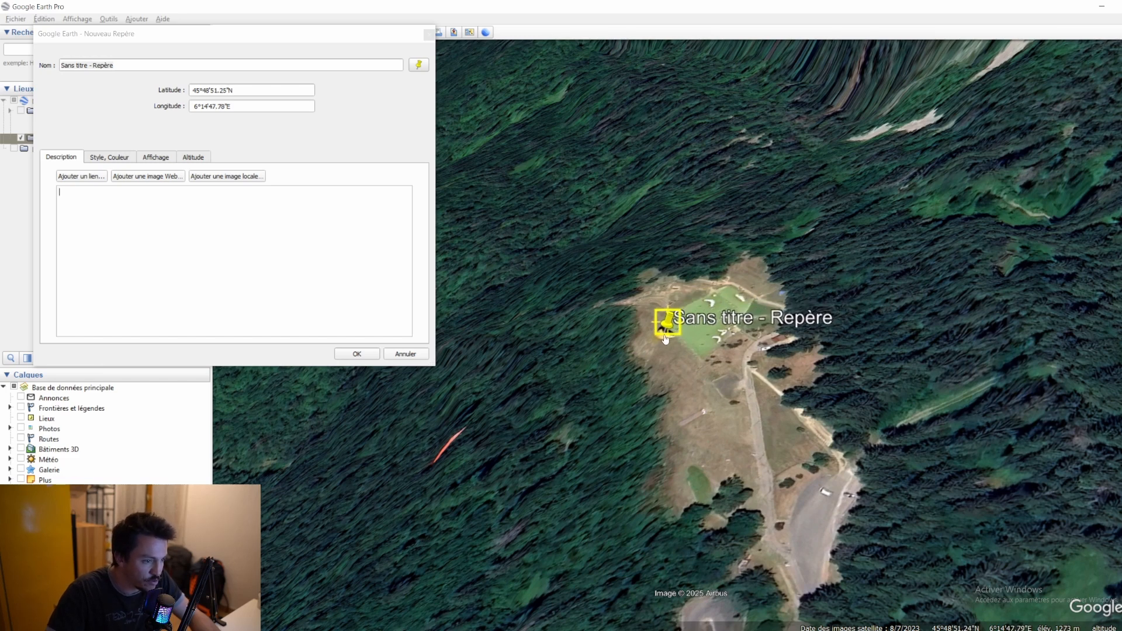
mouse_move(629, 310)
middle_mouse_down()
mouse_move(724, 309)
mouse_move(794, 286)
mouse_move(809, 305)
mouse_move(958, 297)
mouse_move(982, 246)
mouse_move(882, 208)
mouse_move(712, 208)
mouse_move(707, 234)
middle_mouse_up()
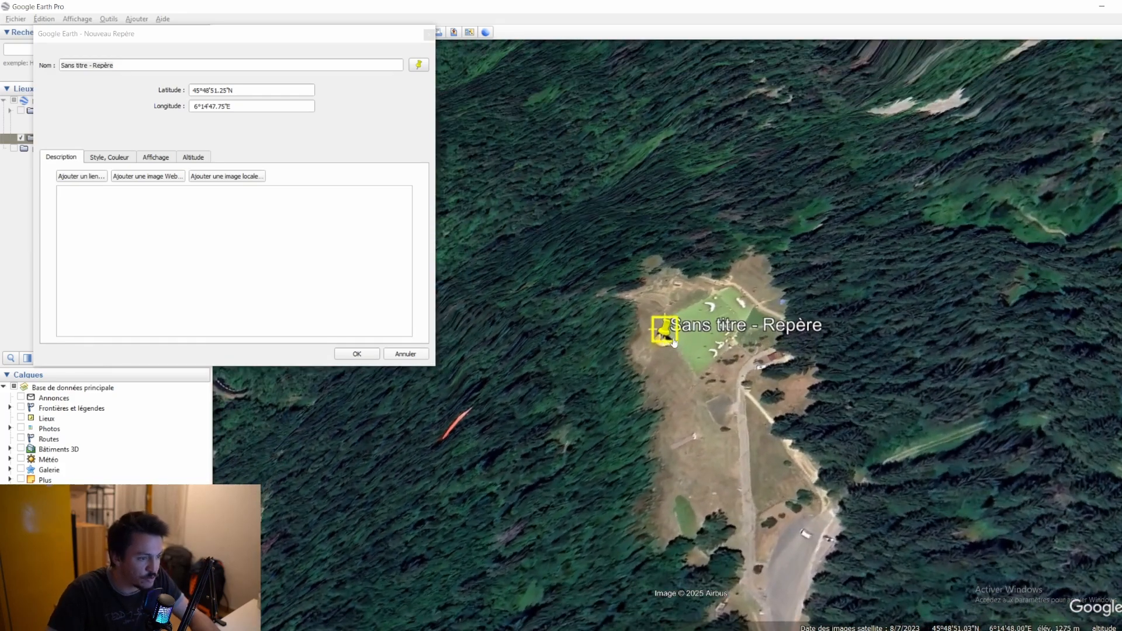
left_click_drag(660, 334, 703, 325)
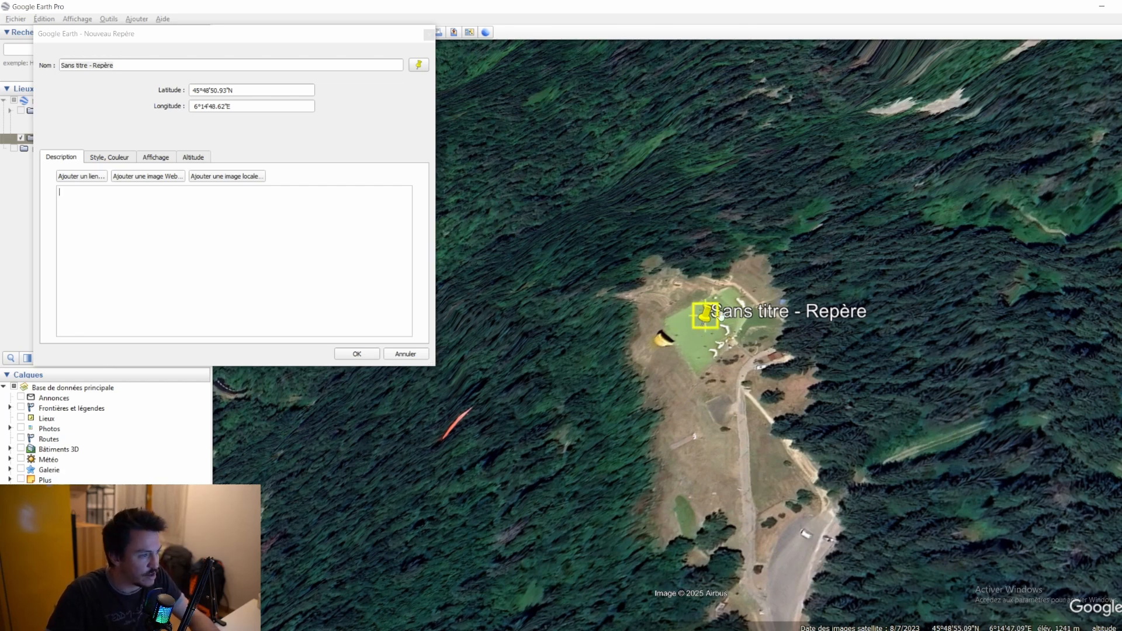
left_click_drag(704, 324, 699, 328)
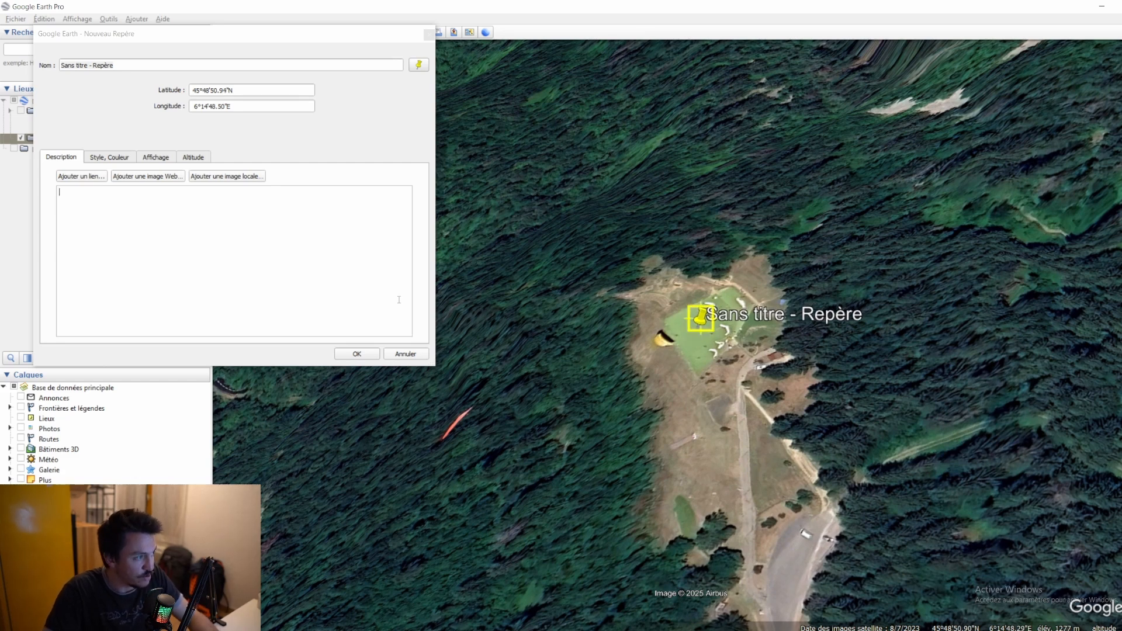
Name the new placemark D01.
left_click(130, 66)
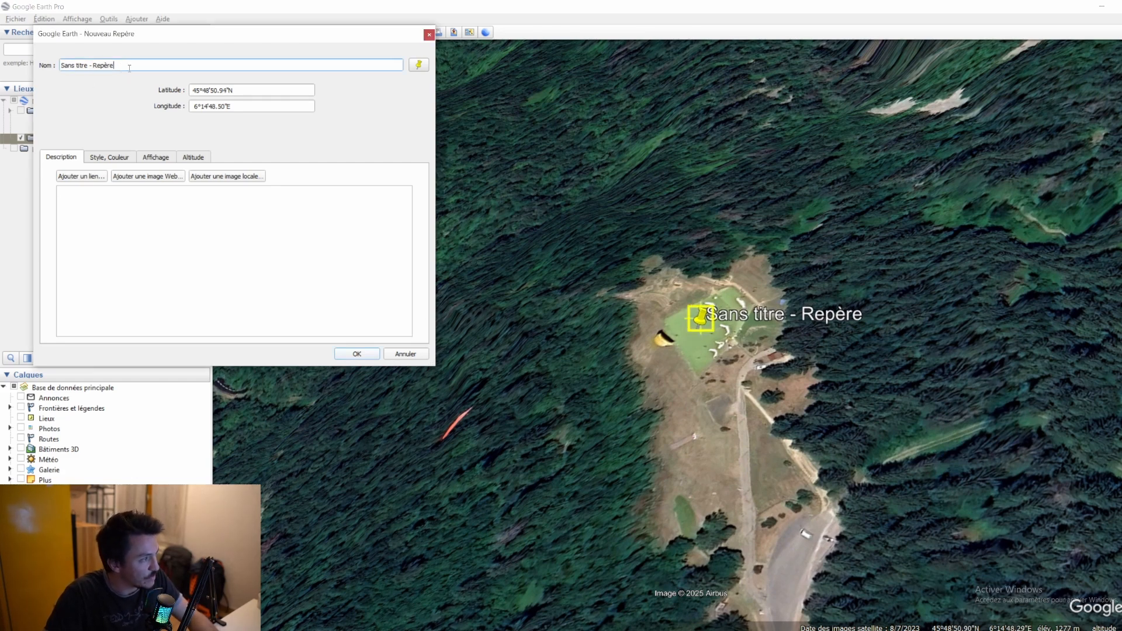
triple_click(136, 68)
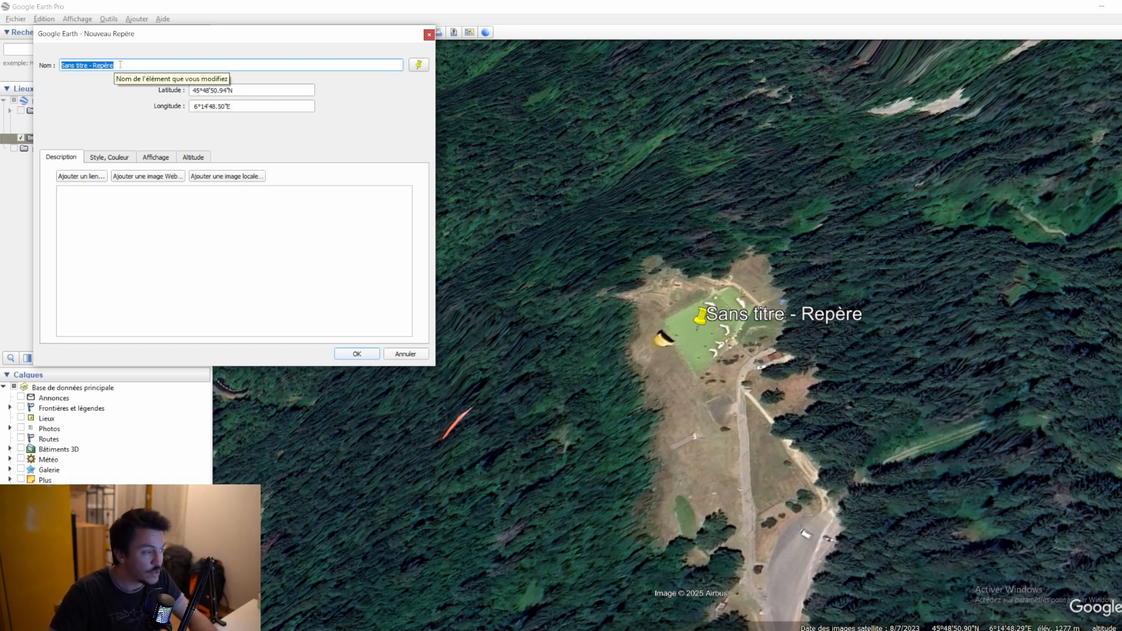
type("D")
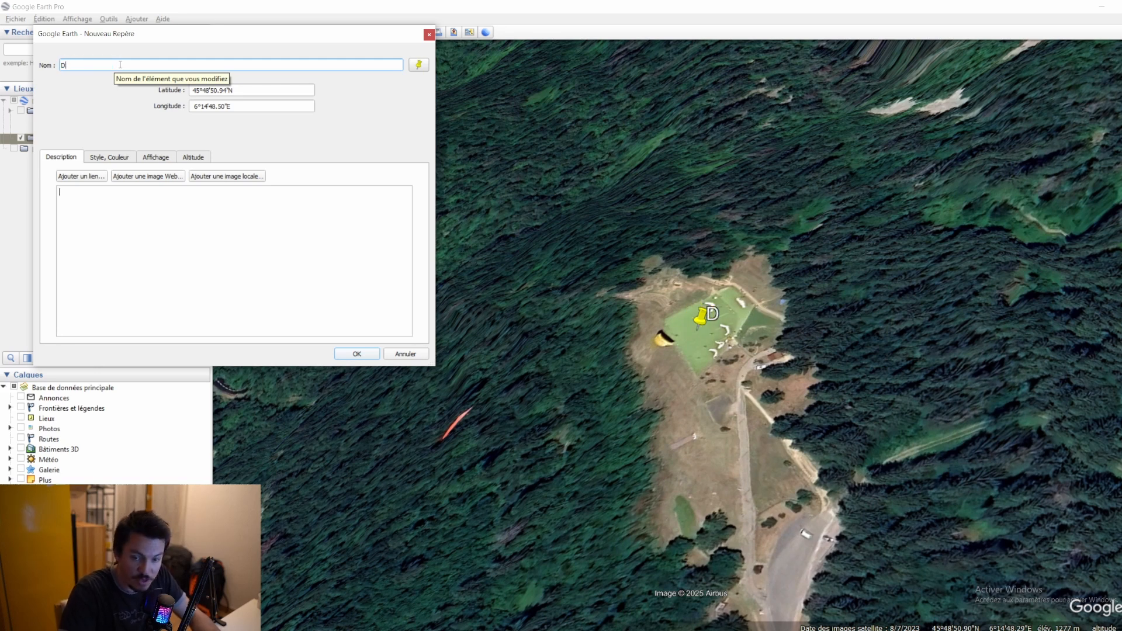
type("01")
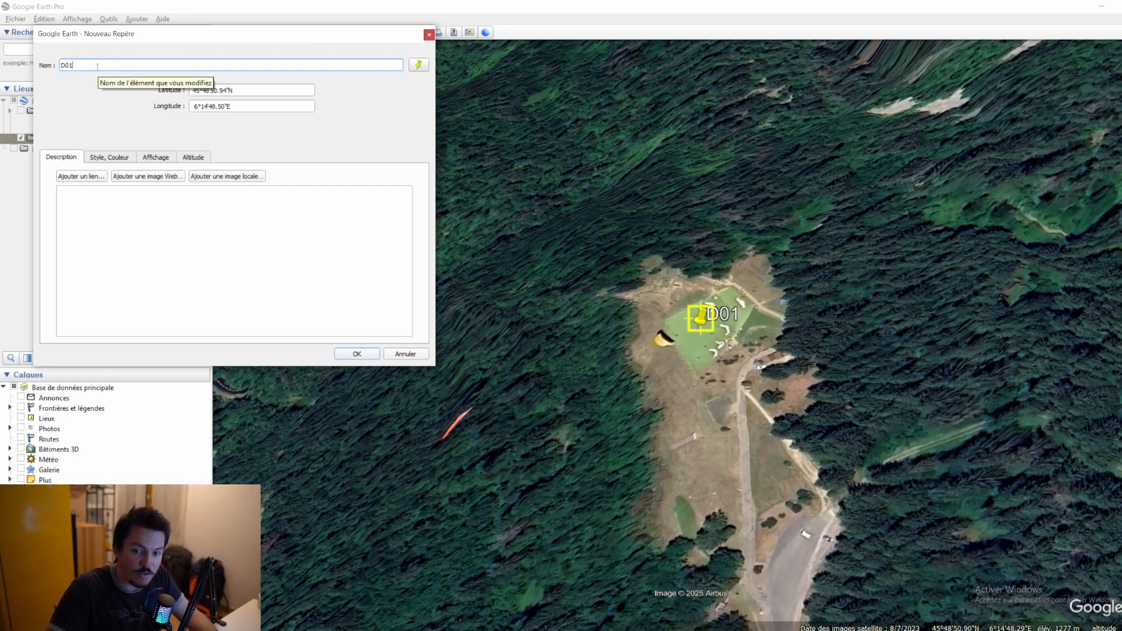
Enter "Decollage Montmin" as the placemark's description.
left_click(108, 218)
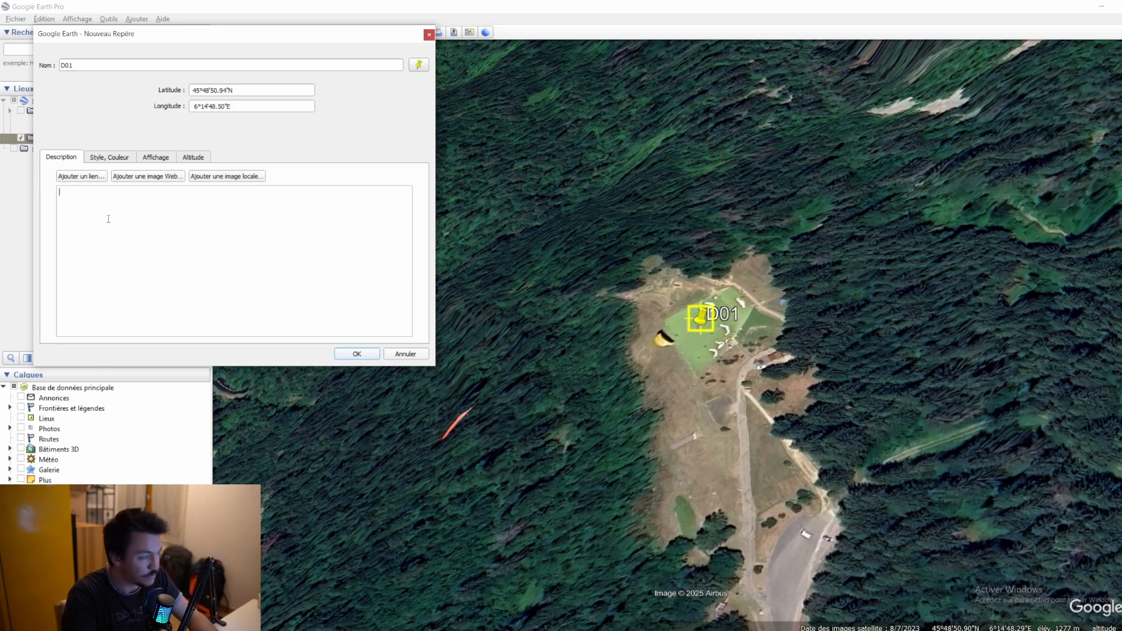
type("Deco")
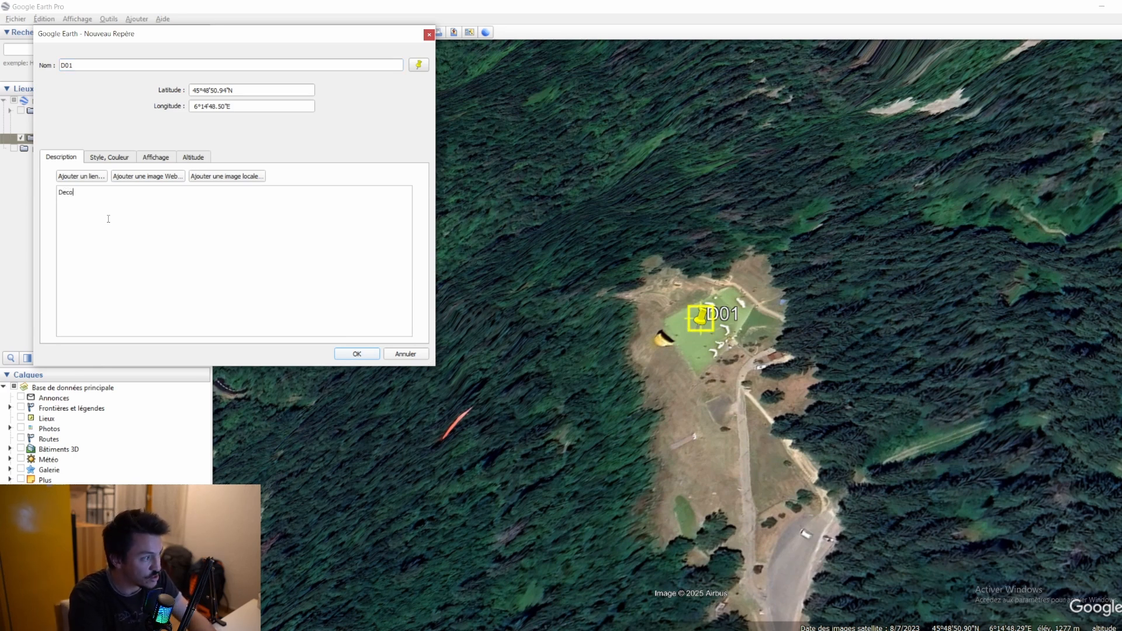
type("llage")
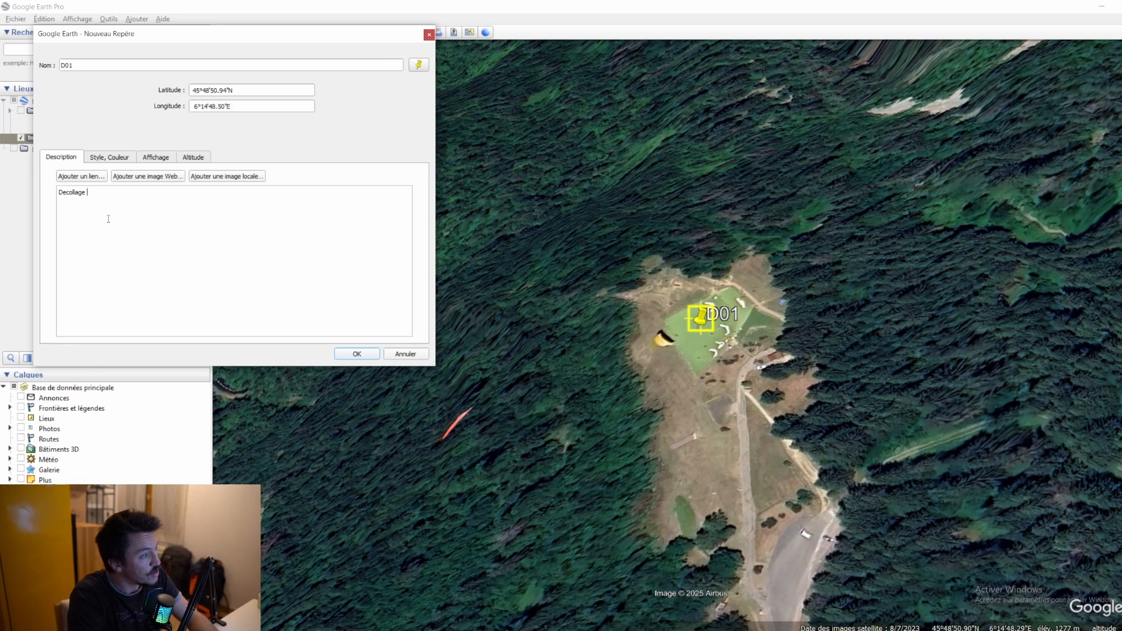
type("Mont")
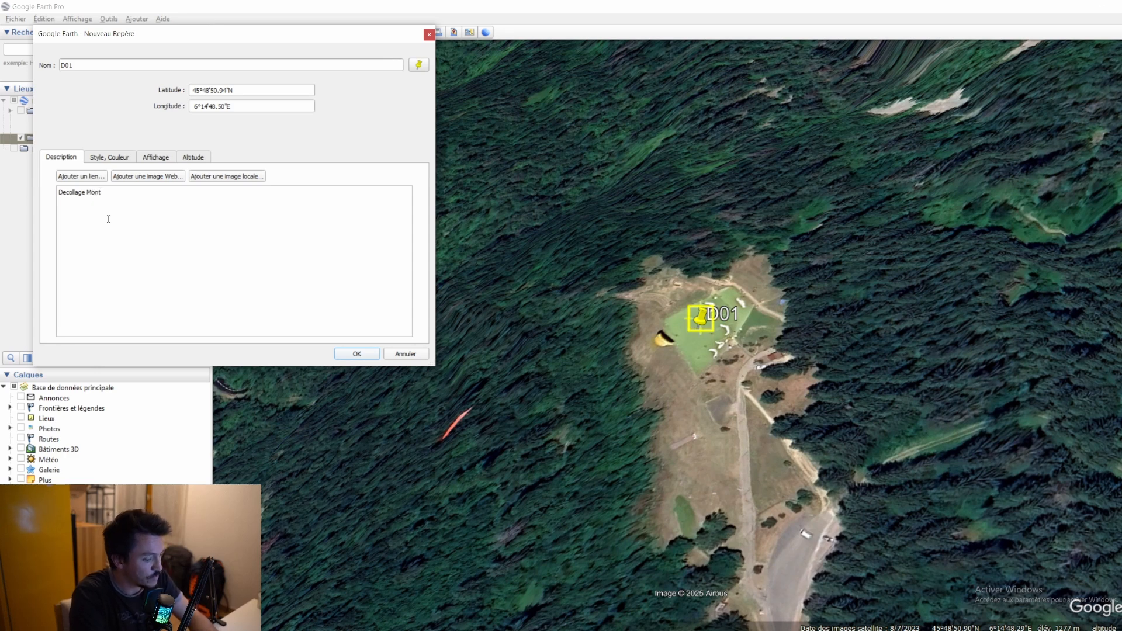
type("min")
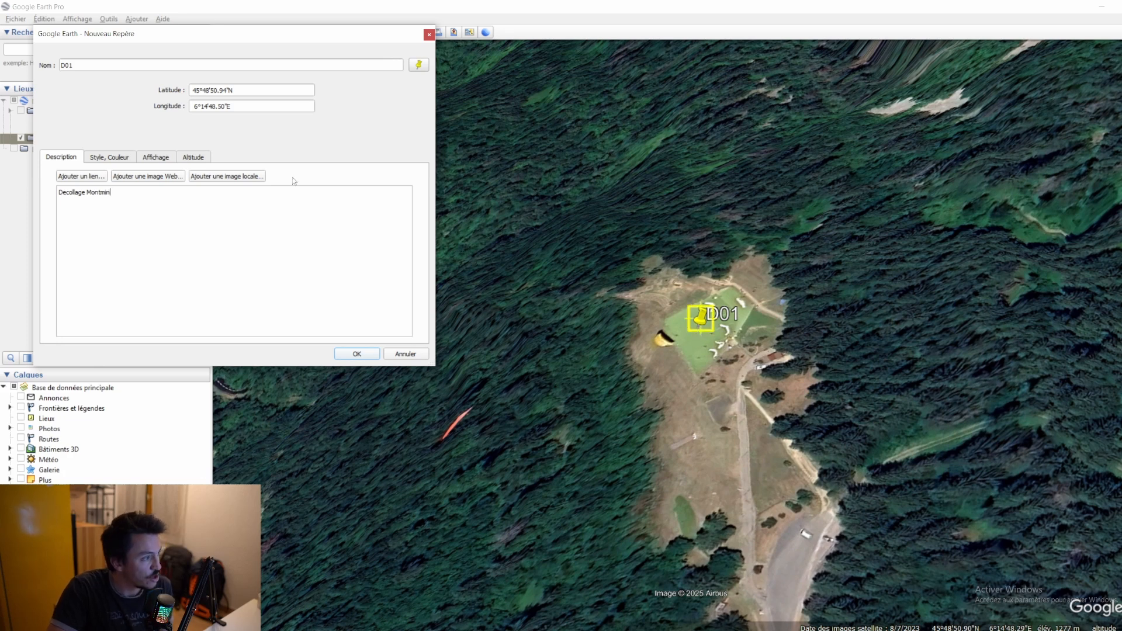
Set the placemark's altitude mode to Absolue with an altitude of 1279 m.
left_click(196, 159)
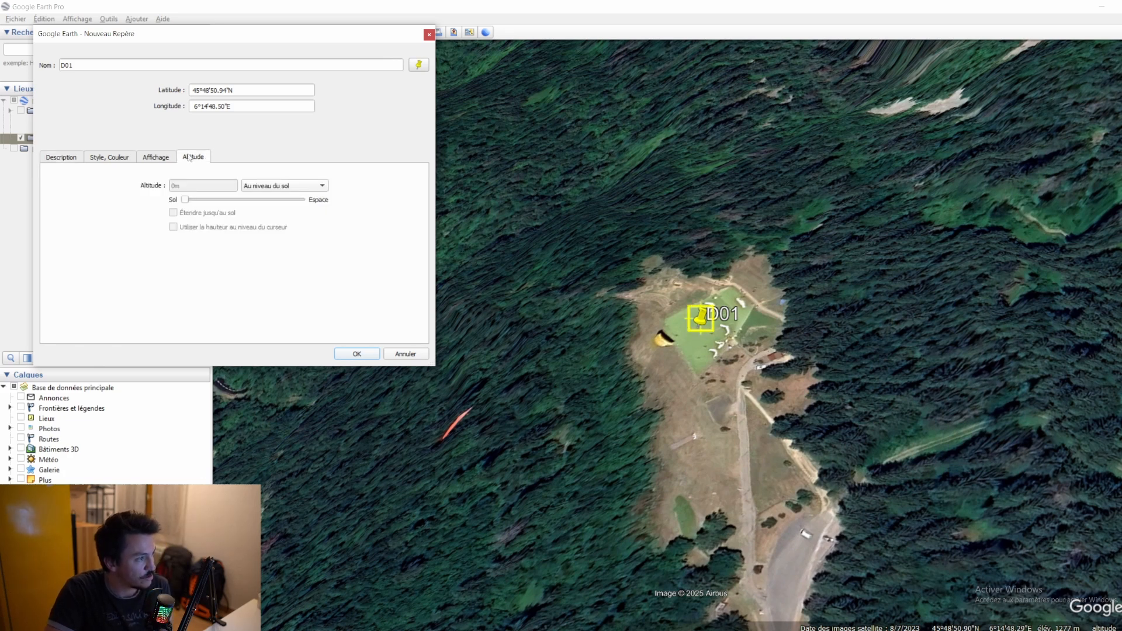
left_click(270, 186)
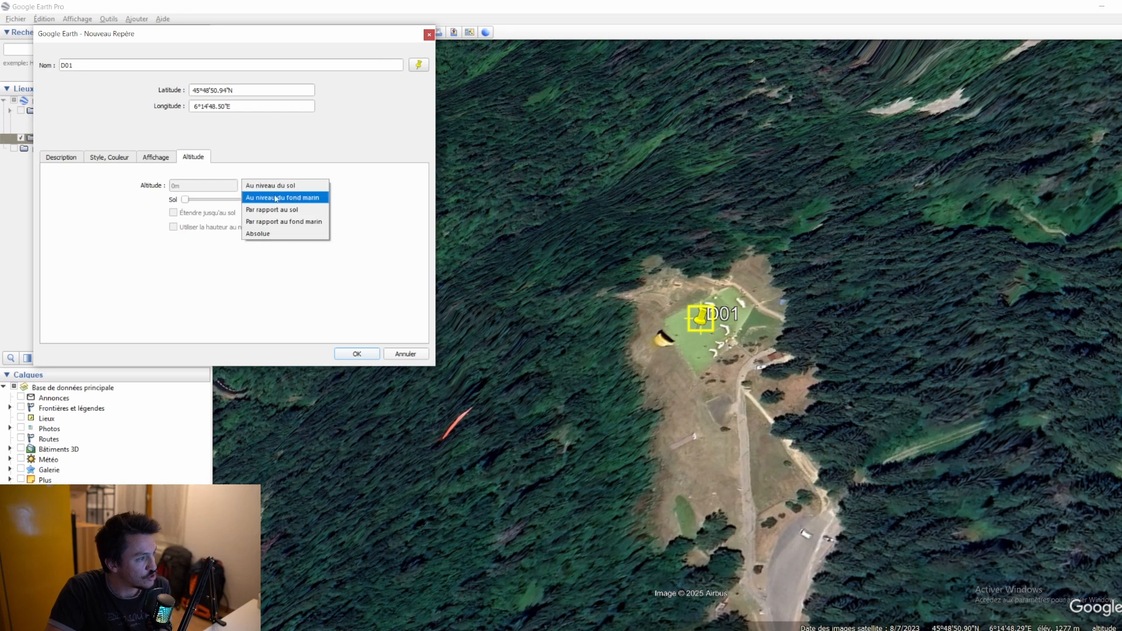
left_click(270, 234)
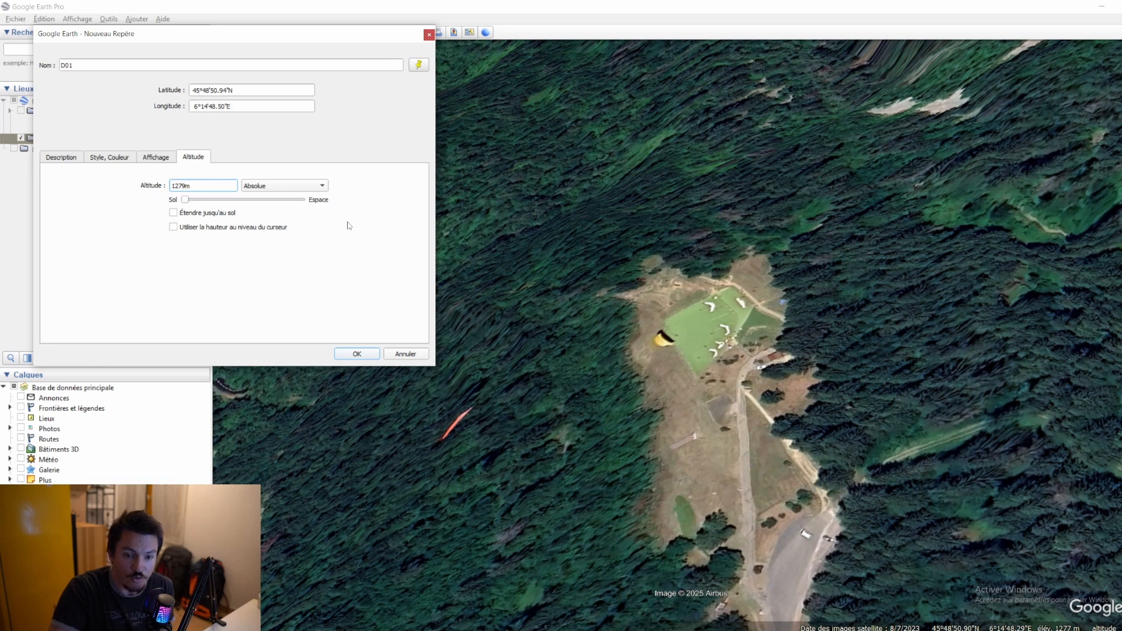
Append the first three altitude digits, 127, to the placemark's name so it reads D01127.
left_click(91, 66)
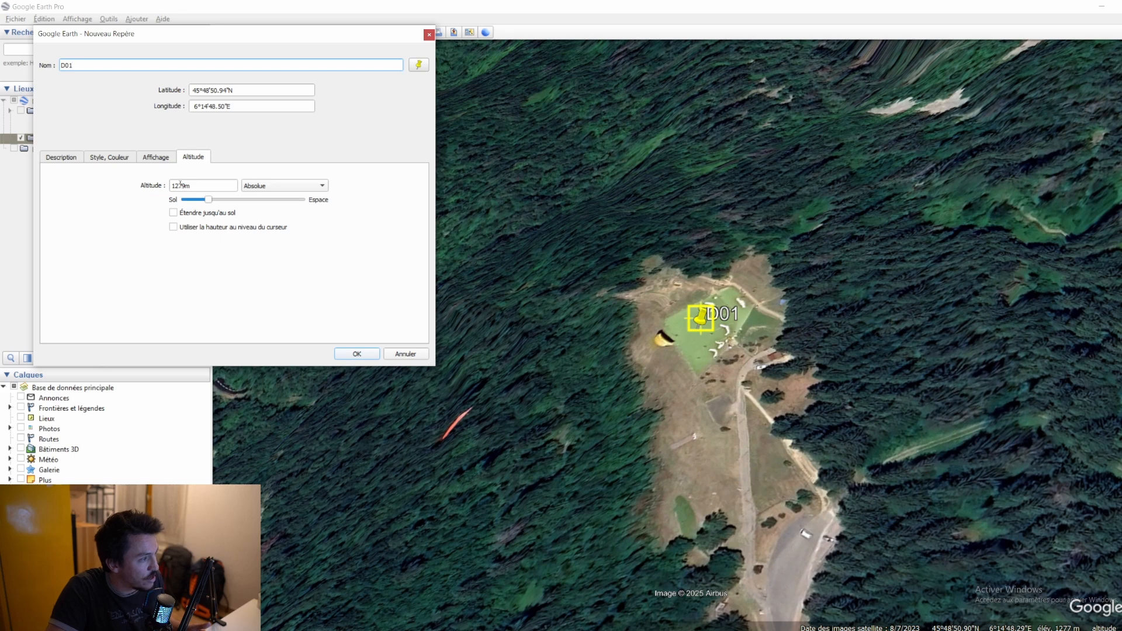
left_click_drag(183, 185, 171, 186)
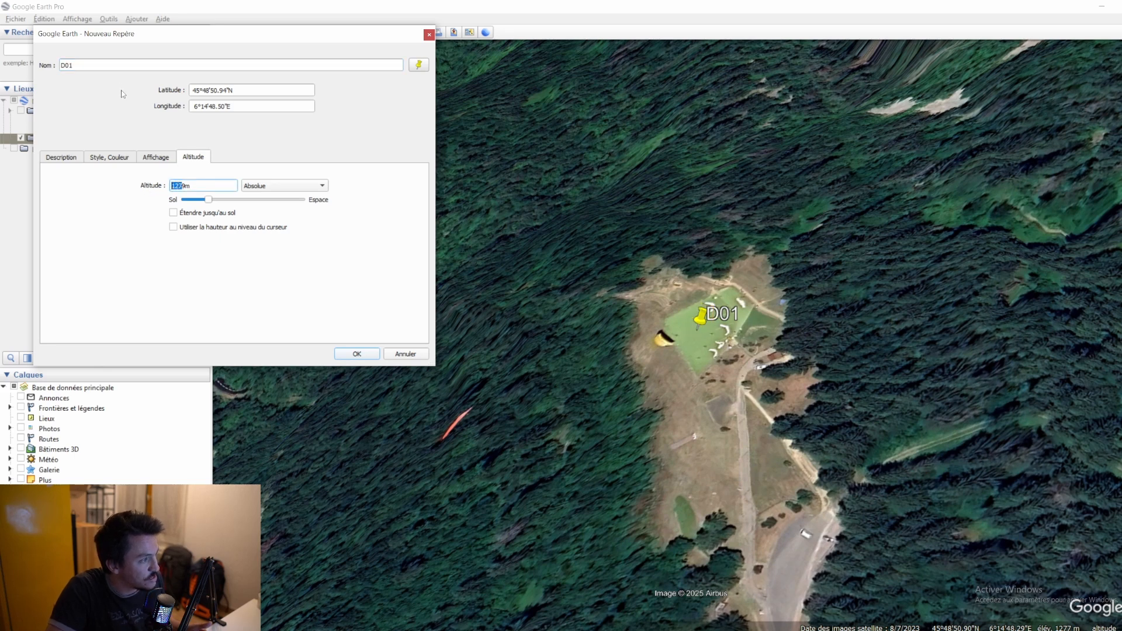
left_click(88, 67)
type("127")
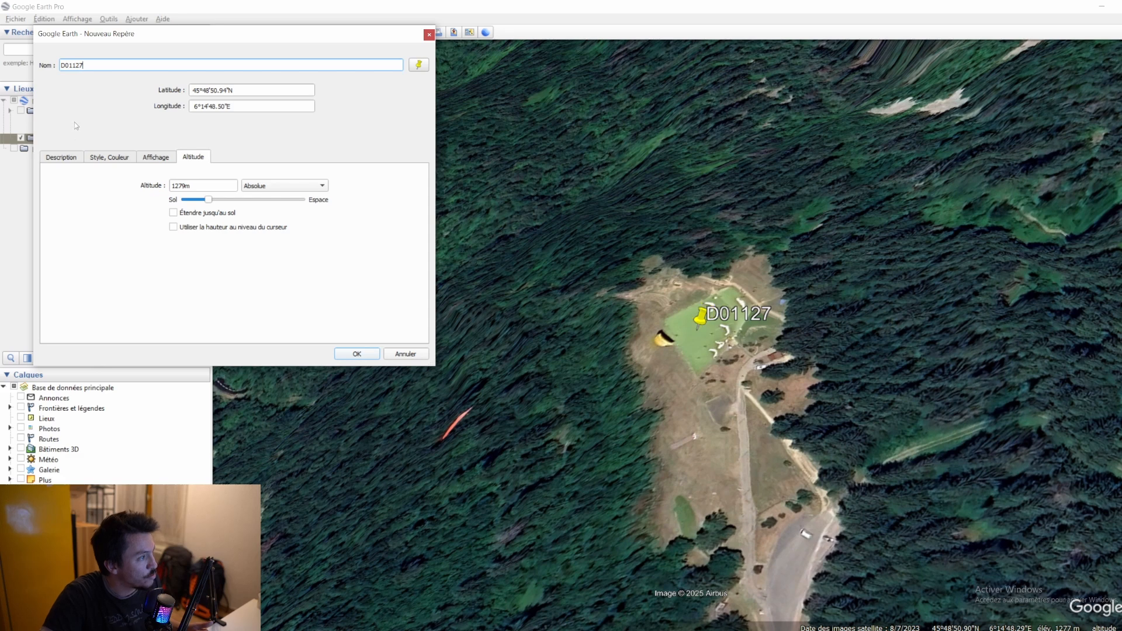
Check the take-off placemark's description and save the D01127 placemark.
left_click_drag(94, 68, 54, 66)
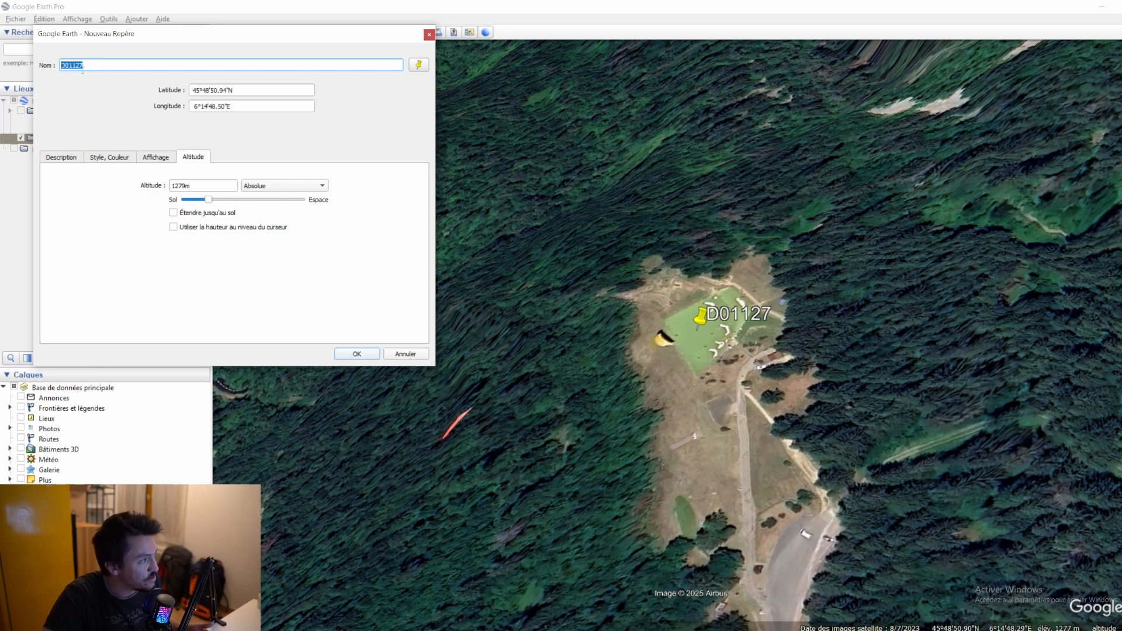
left_click(60, 157)
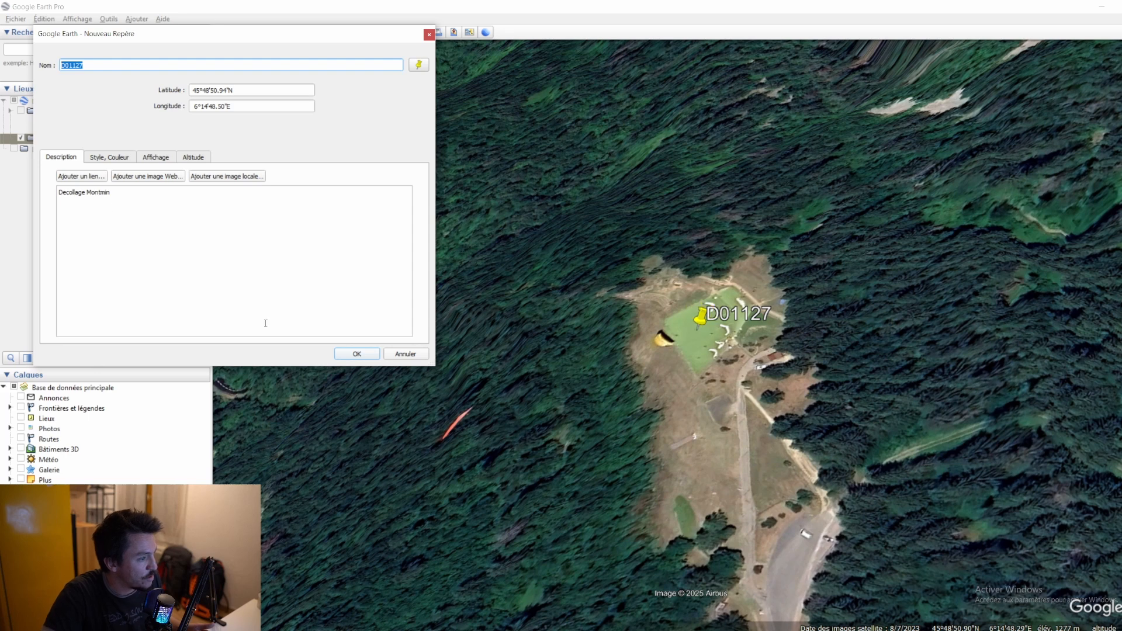
left_click(369, 353)
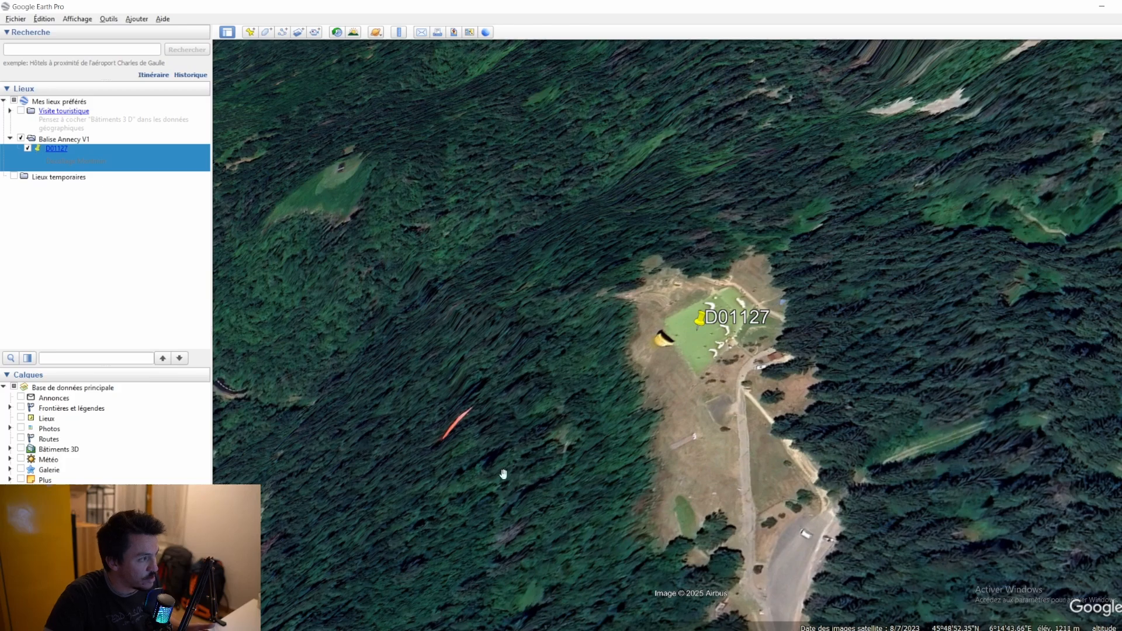
Add a new placemark in the landing field south of the lake, just below the building beside the car park.
scroll(525, 421, "down", 5)
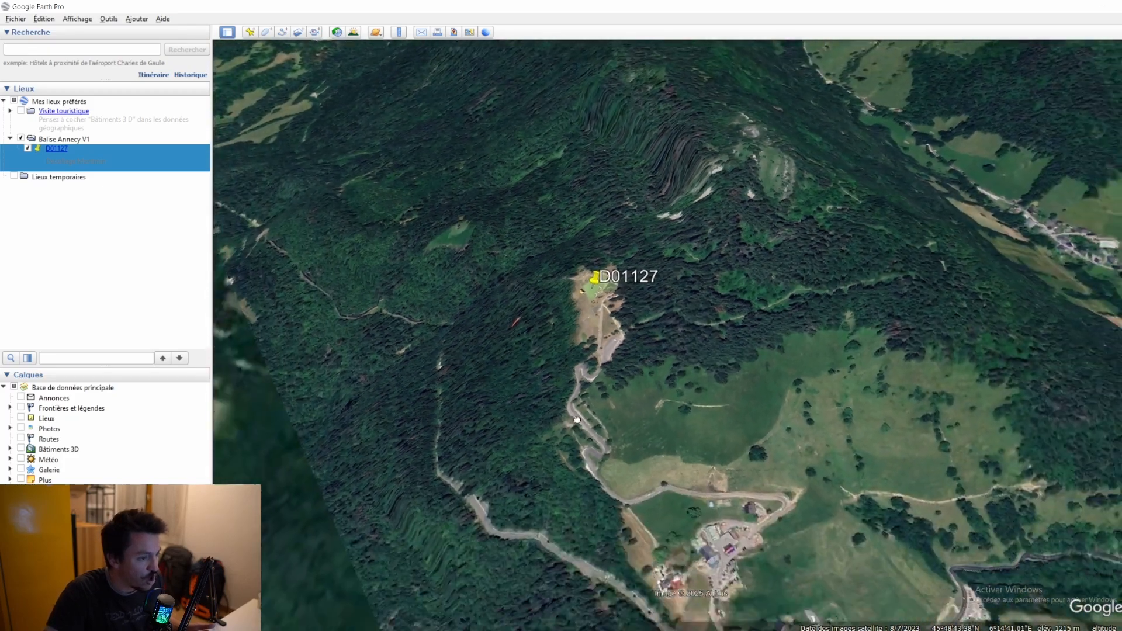
scroll(577, 419, "down", 5)
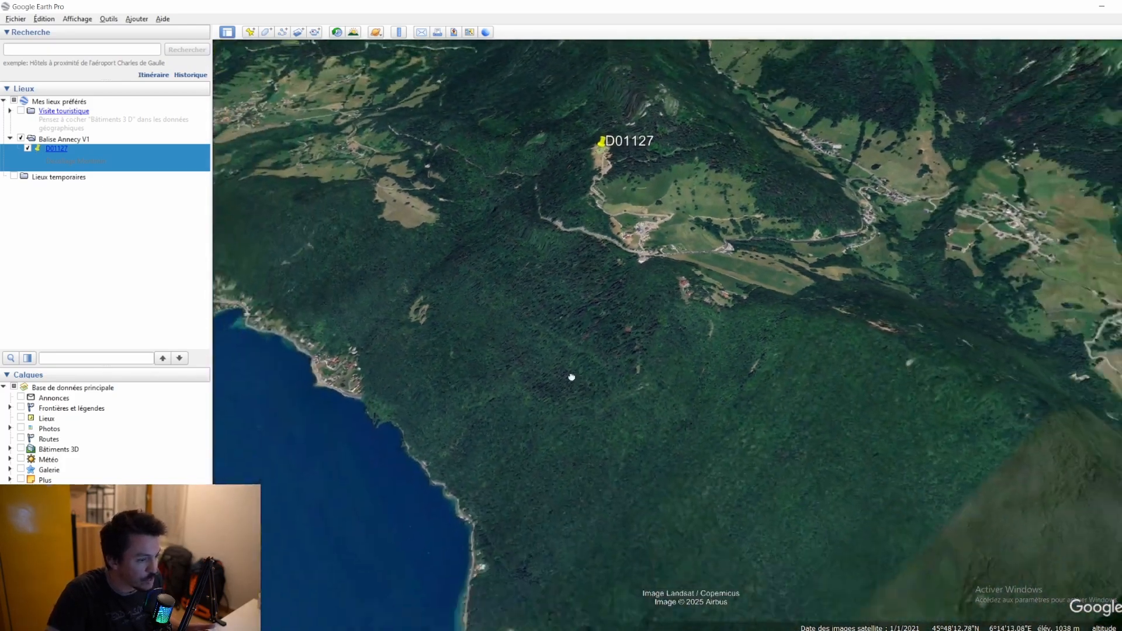
left_click_drag(572, 377, 654, 283)
scroll(729, 349, "up", 3)
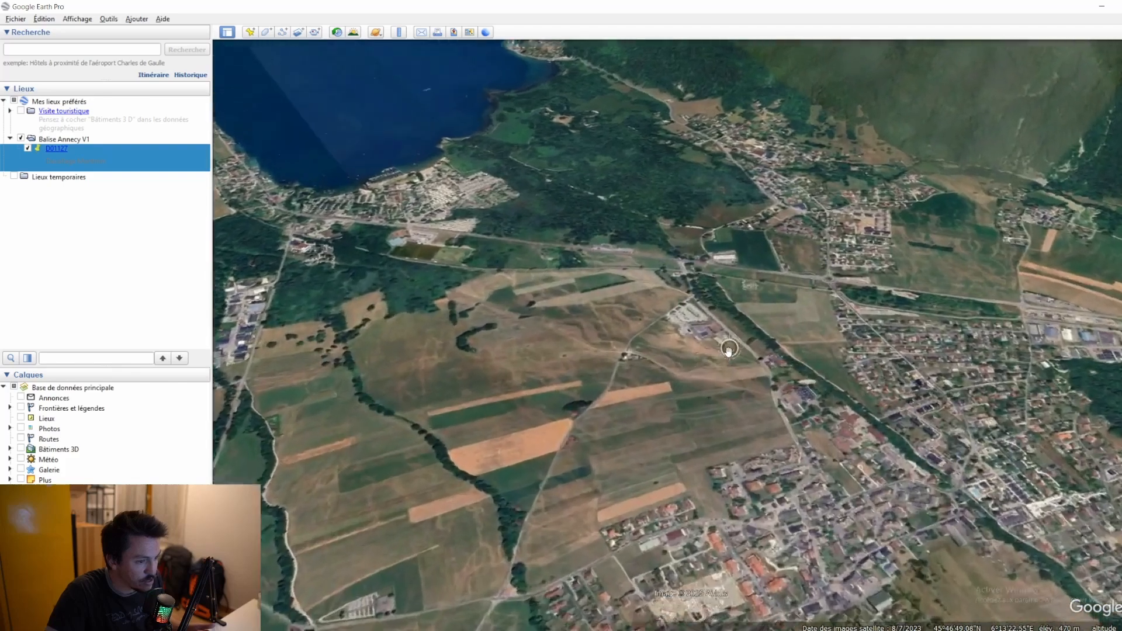
scroll(729, 349, "up", 3)
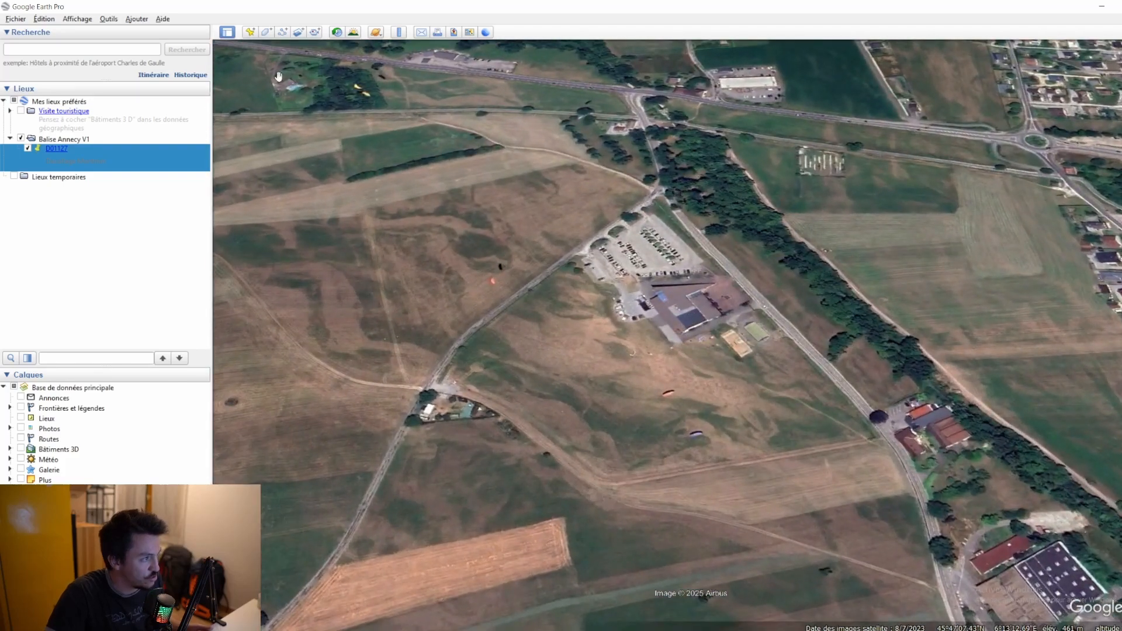
left_click(251, 32)
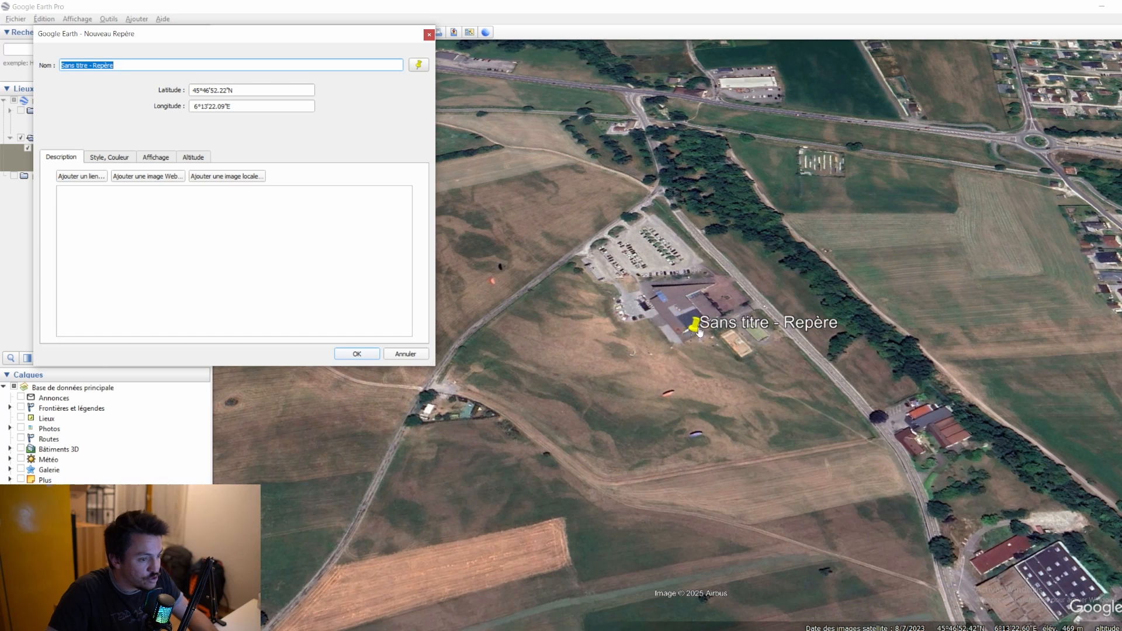
left_click_drag(699, 332, 633, 377)
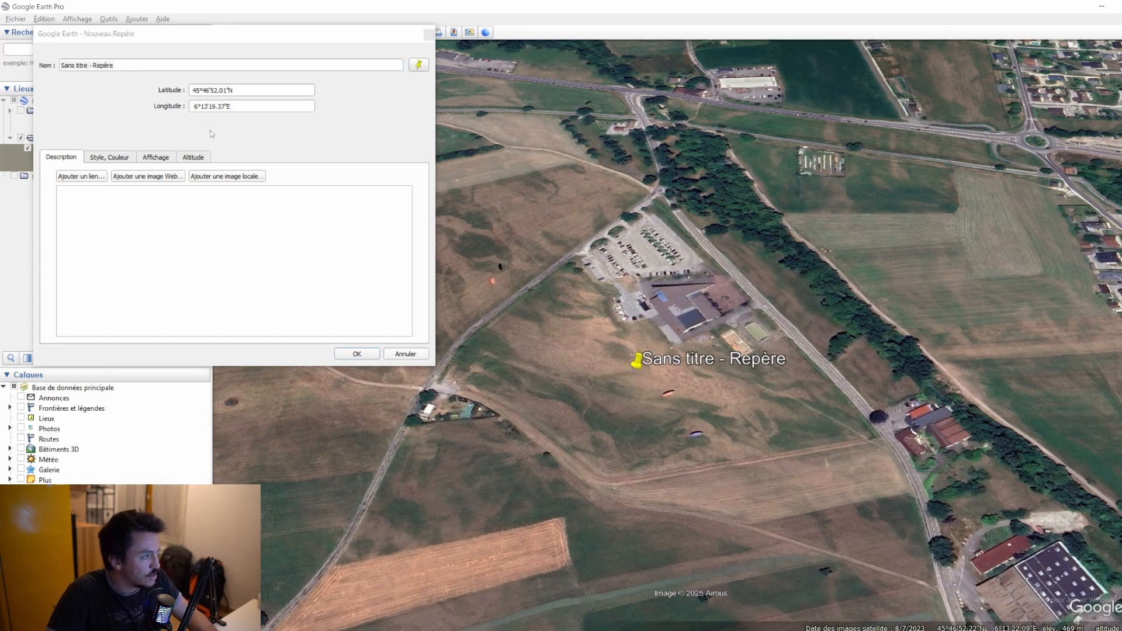
Name the landing placemark A01 and enter "Attero Doussard" as its description.
left_click_drag(92, 66, 47, 65)
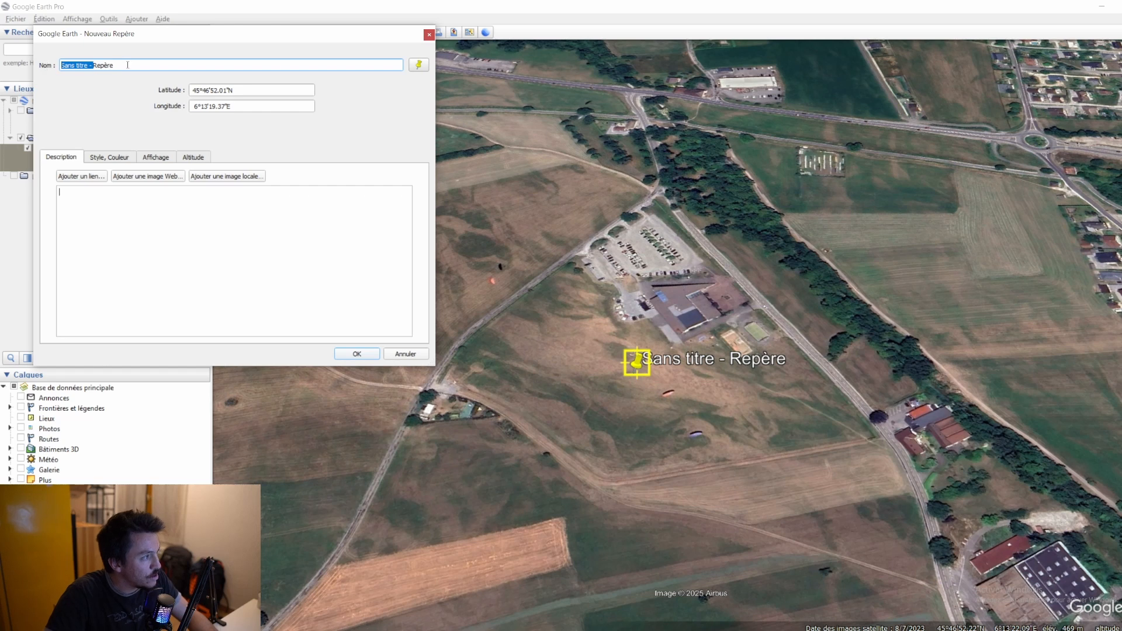
left_click_drag(127, 64, 49, 64)
type("A")
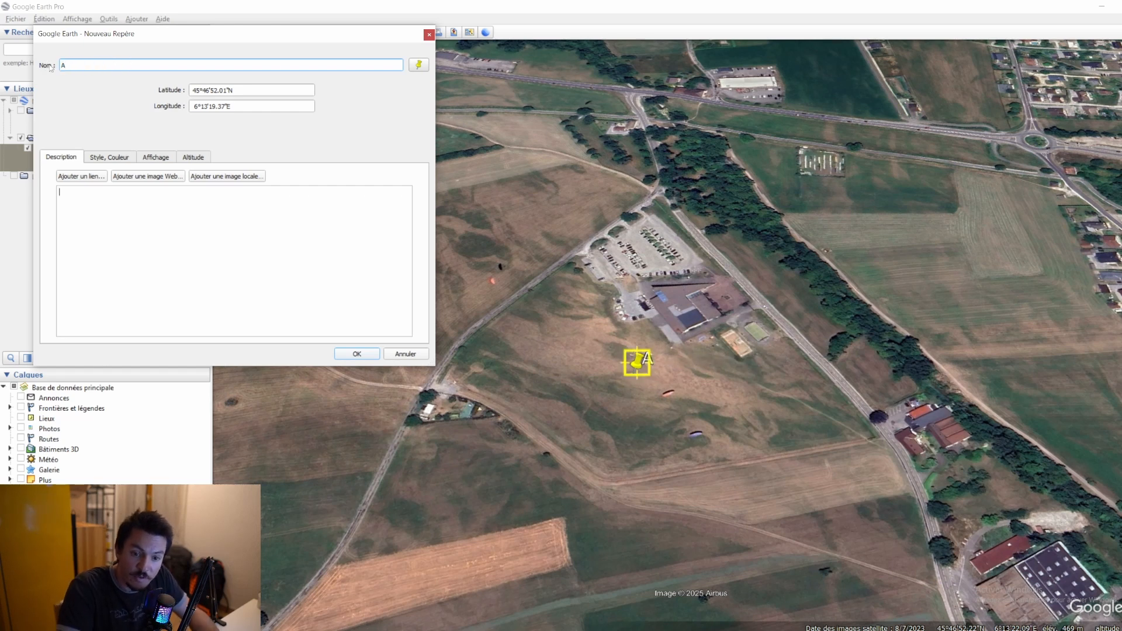
type("01")
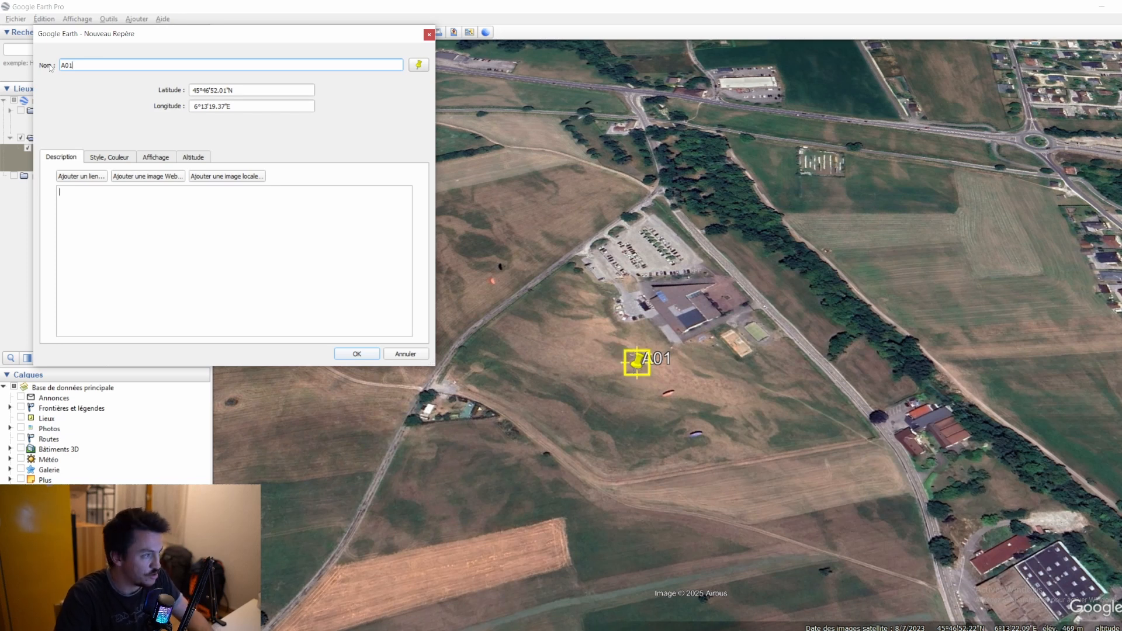
left_click(110, 238)
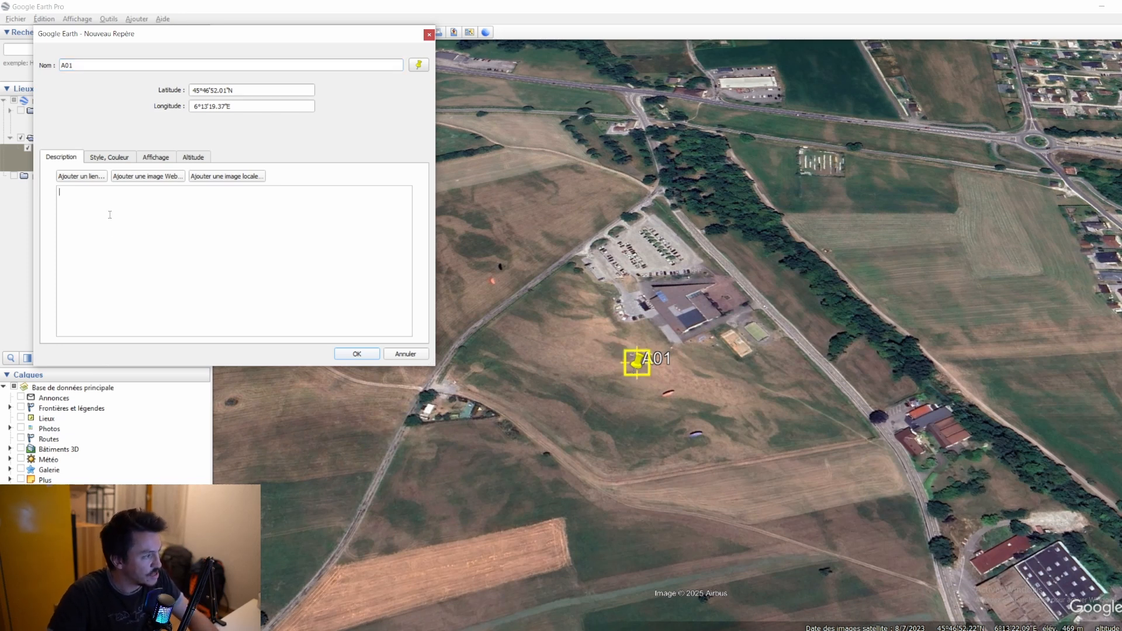
type("Attero Doussard")
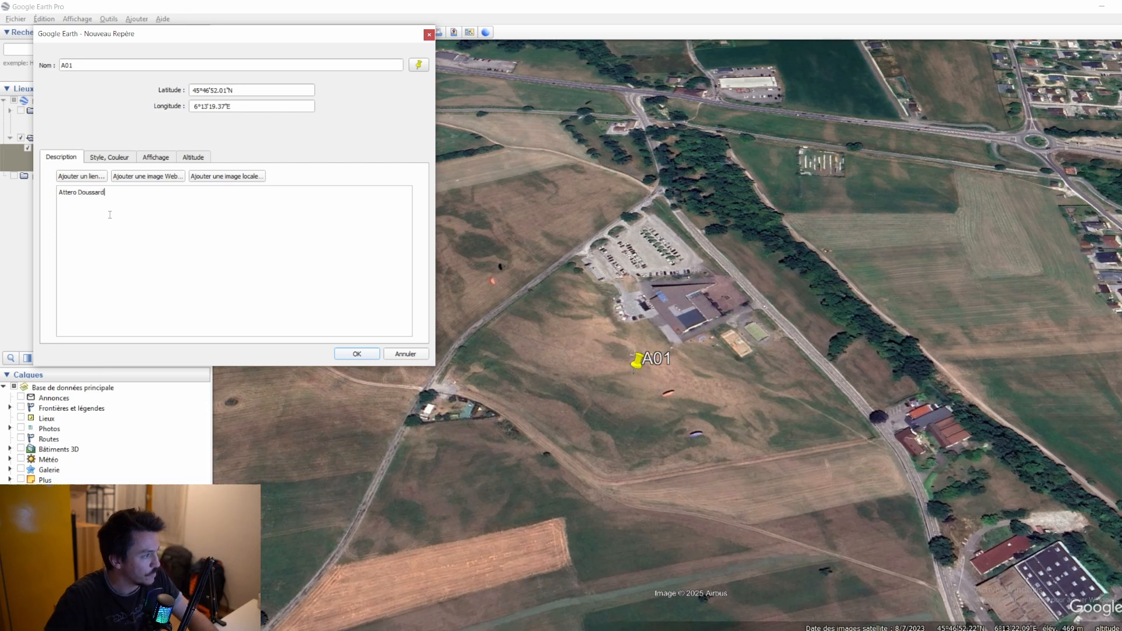
Set the landing placemark's altitude mode to Absolue with an altitude of 469 m.
left_click(192, 158)
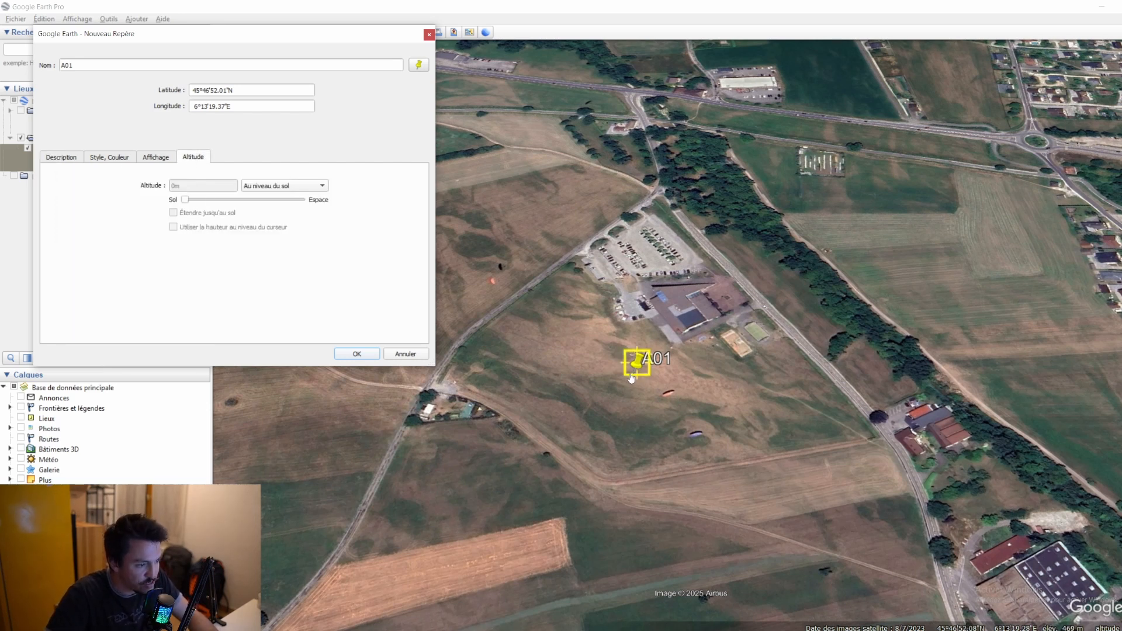
left_click(267, 187)
left_click(268, 235)
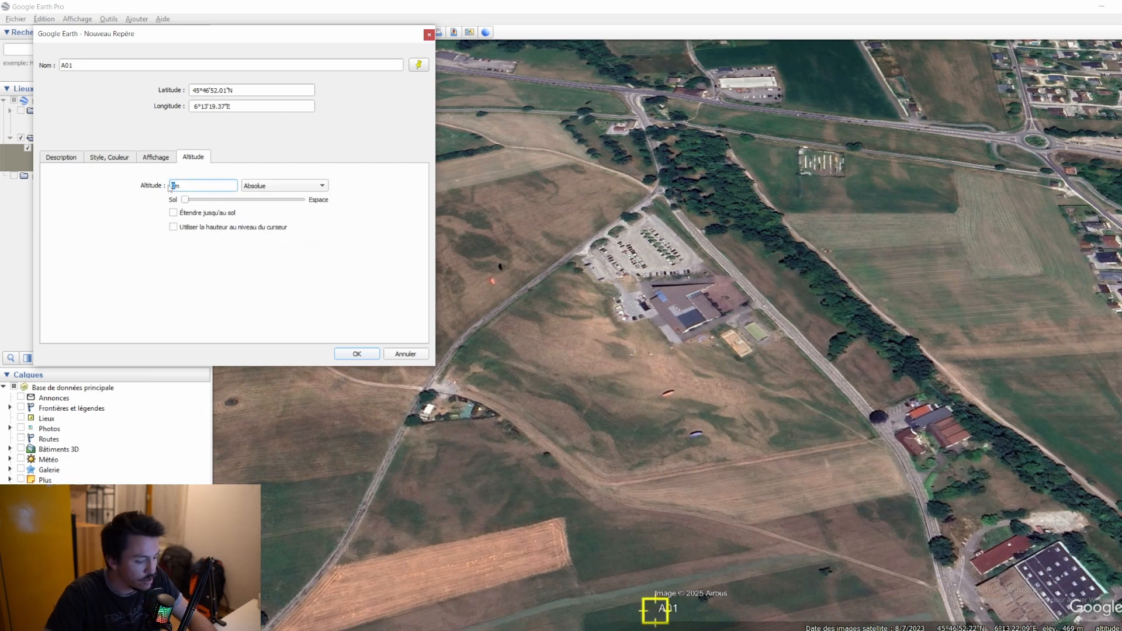
type("469")
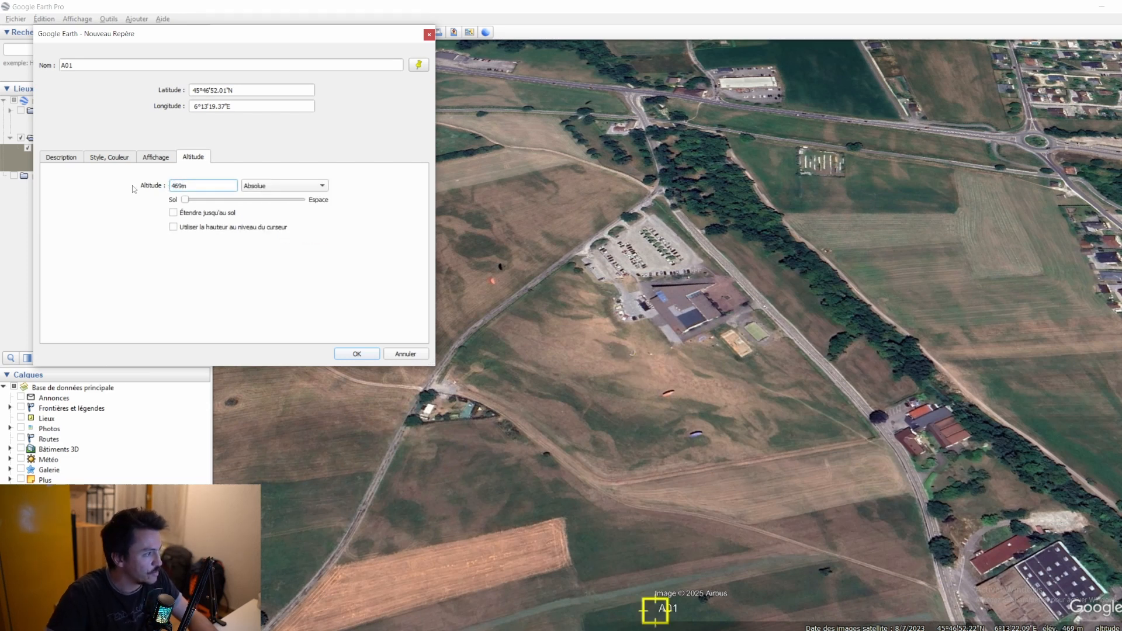
Append the altitude code 046 to the landing placemark's name so it reads A01046, and save the placemark.
left_click(72, 159)
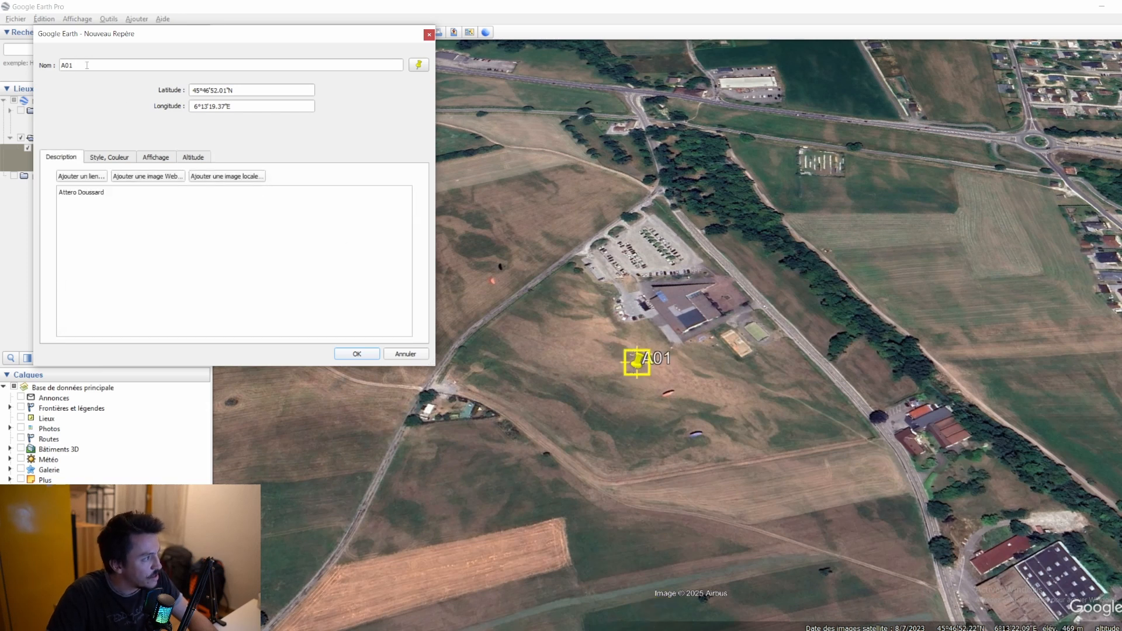
left_click(202, 161)
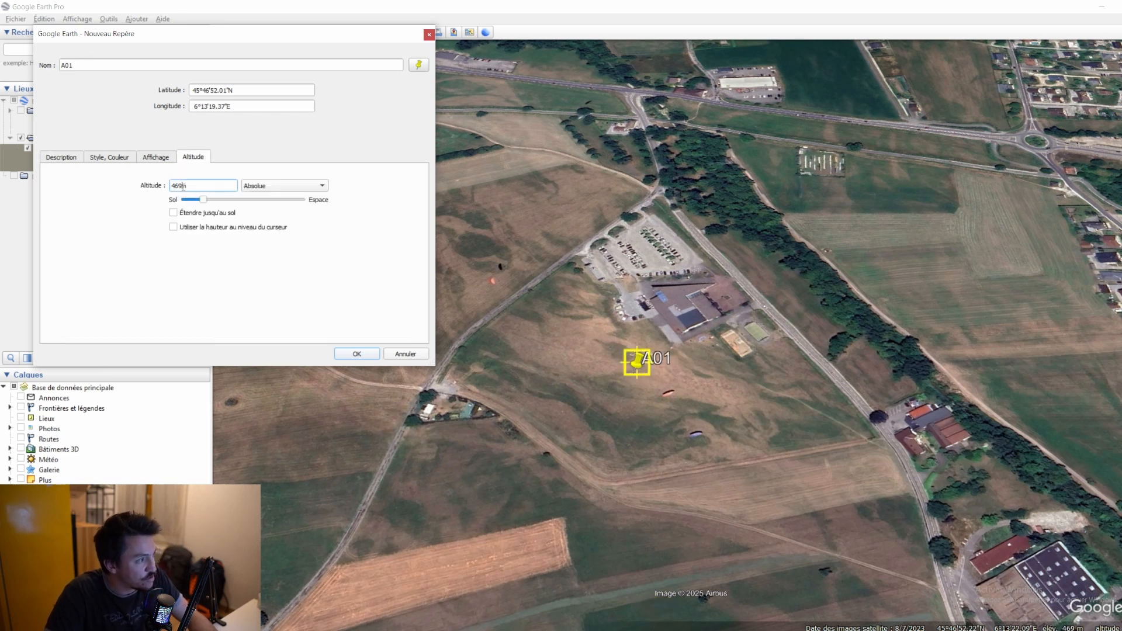
left_click_drag(177, 186, 173, 187)
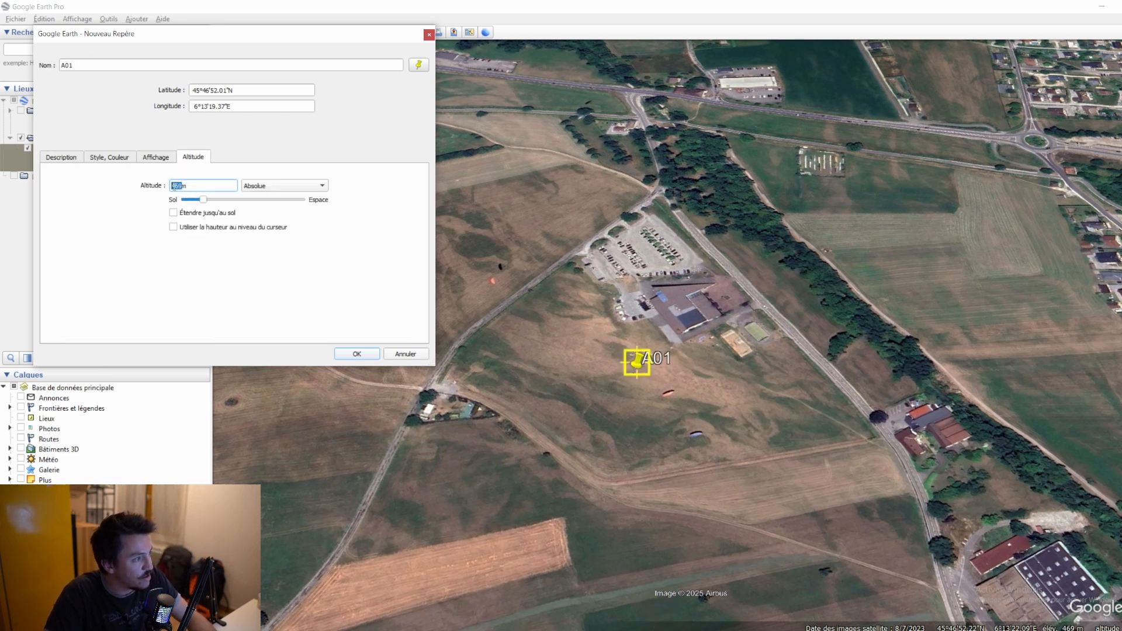
left_click(82, 66)
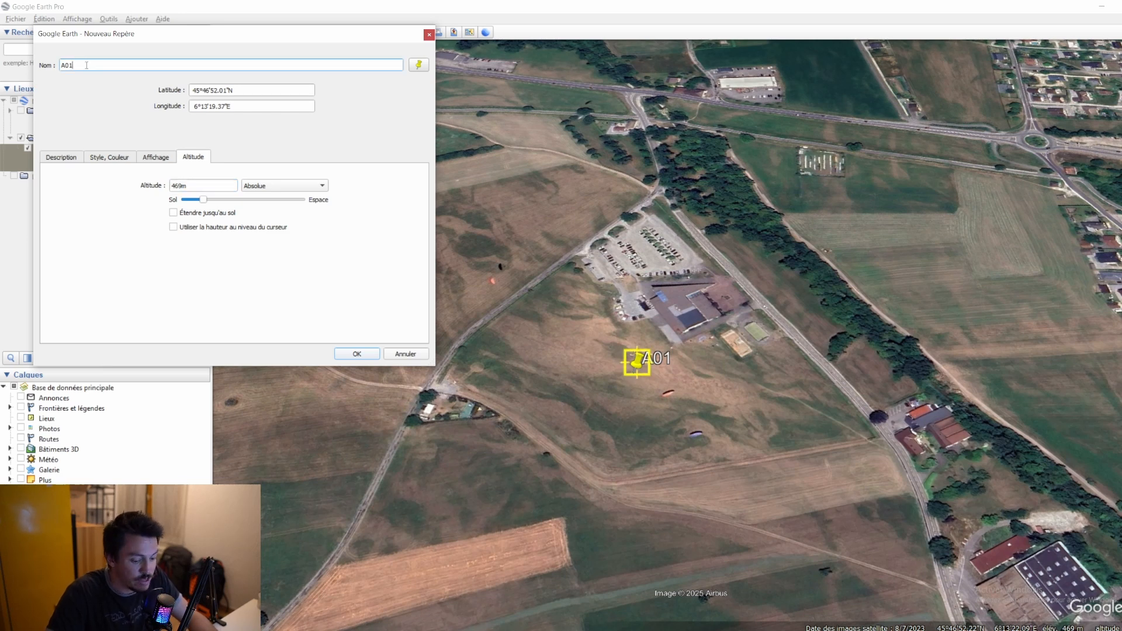
type("0")
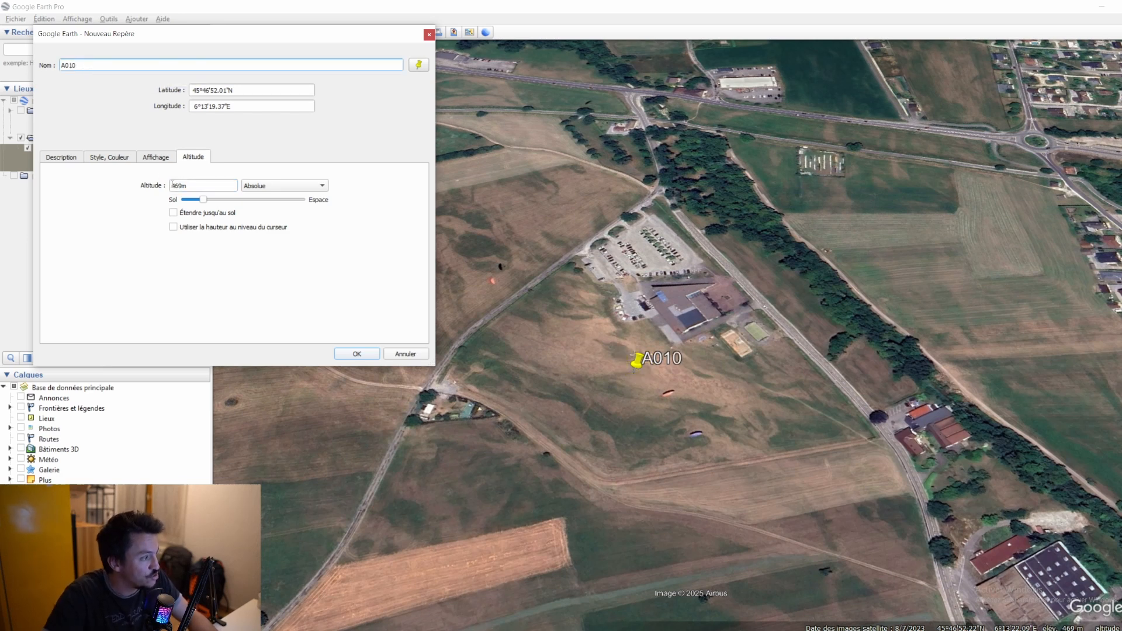
left_click_drag(172, 186, 179, 185)
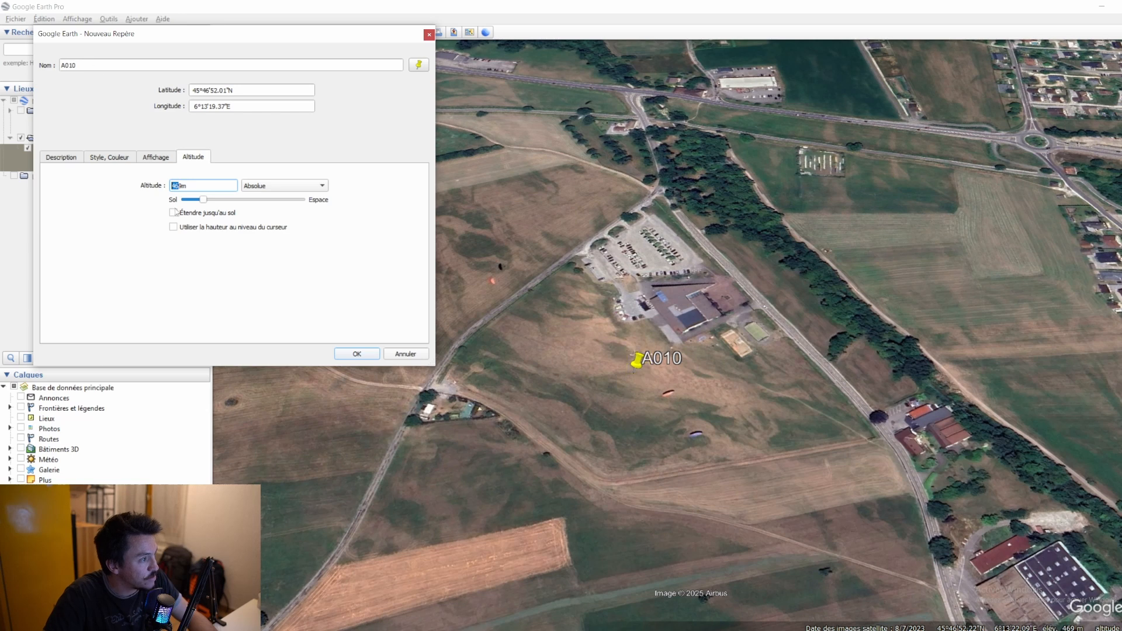
left_click(106, 65)
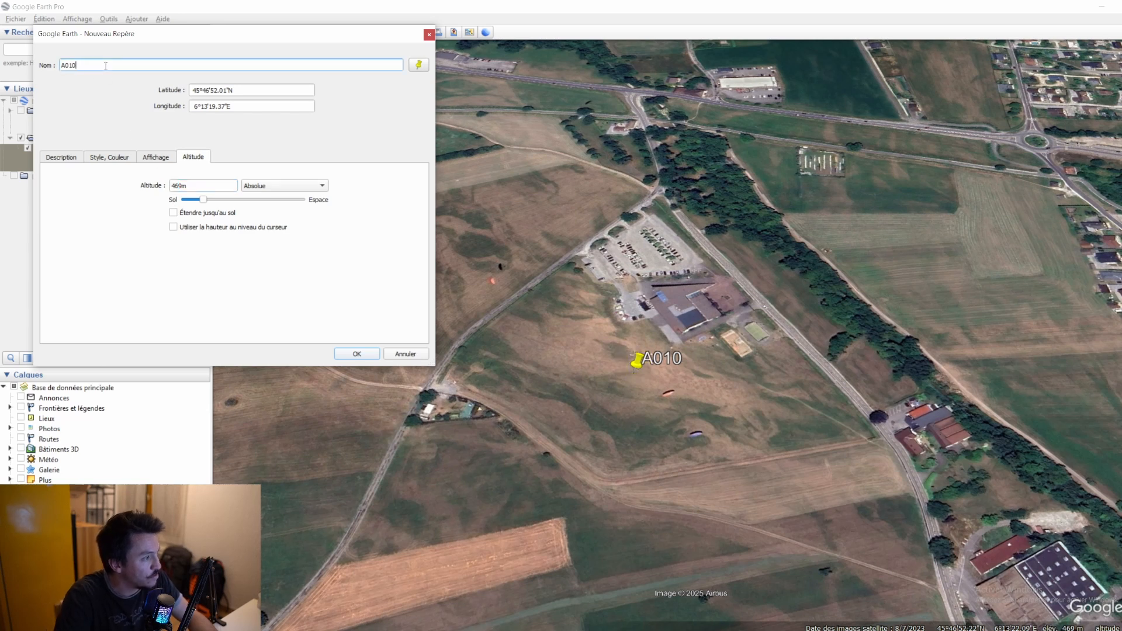
type("46")
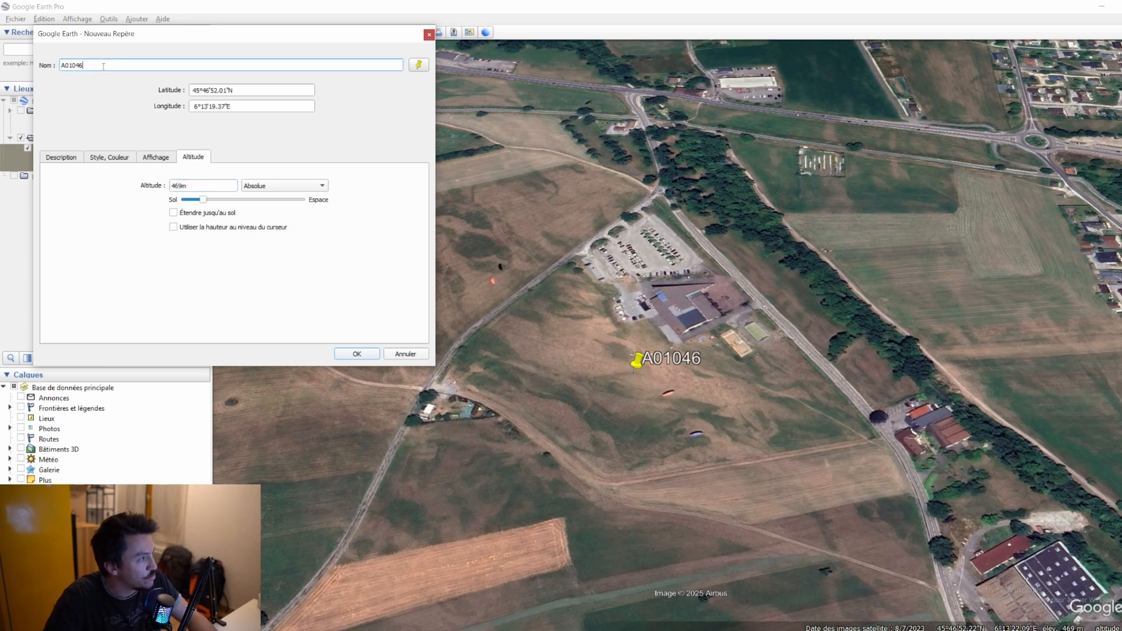
left_click_drag(103, 66, 57, 65)
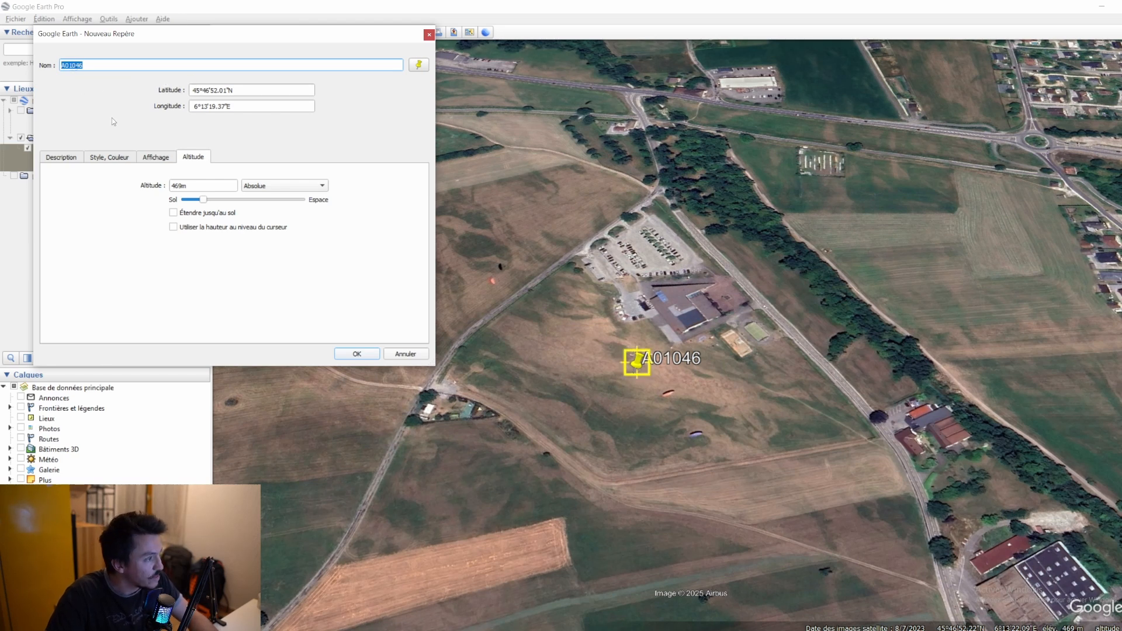
left_click(362, 355)
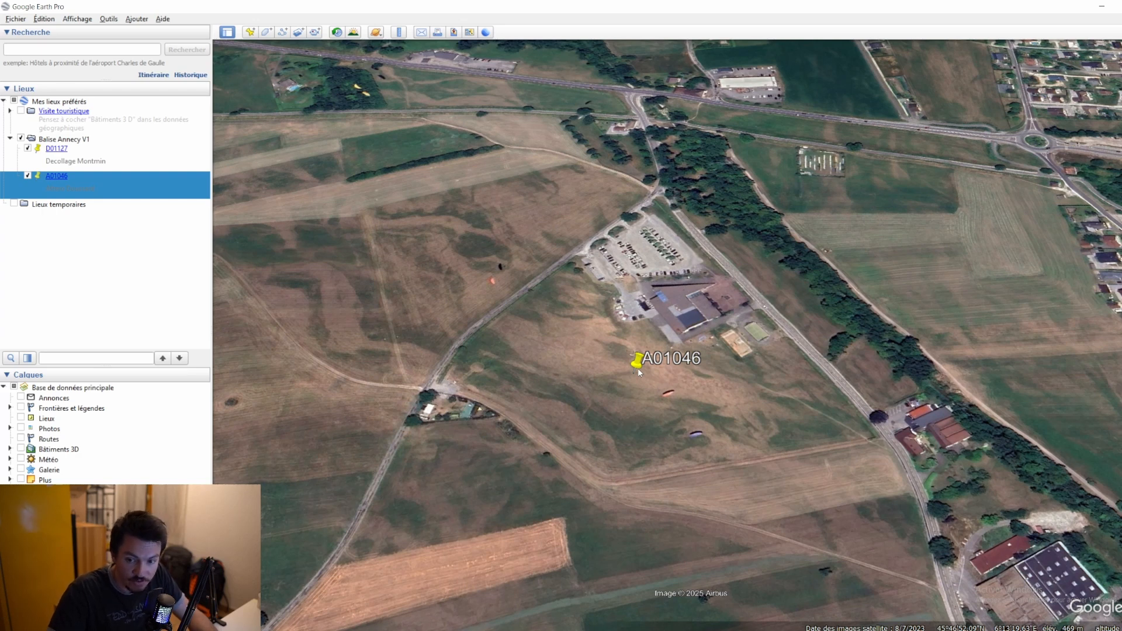
Set up the ruler for measuring a circle, with the radius in metres.
left_click(399, 32)
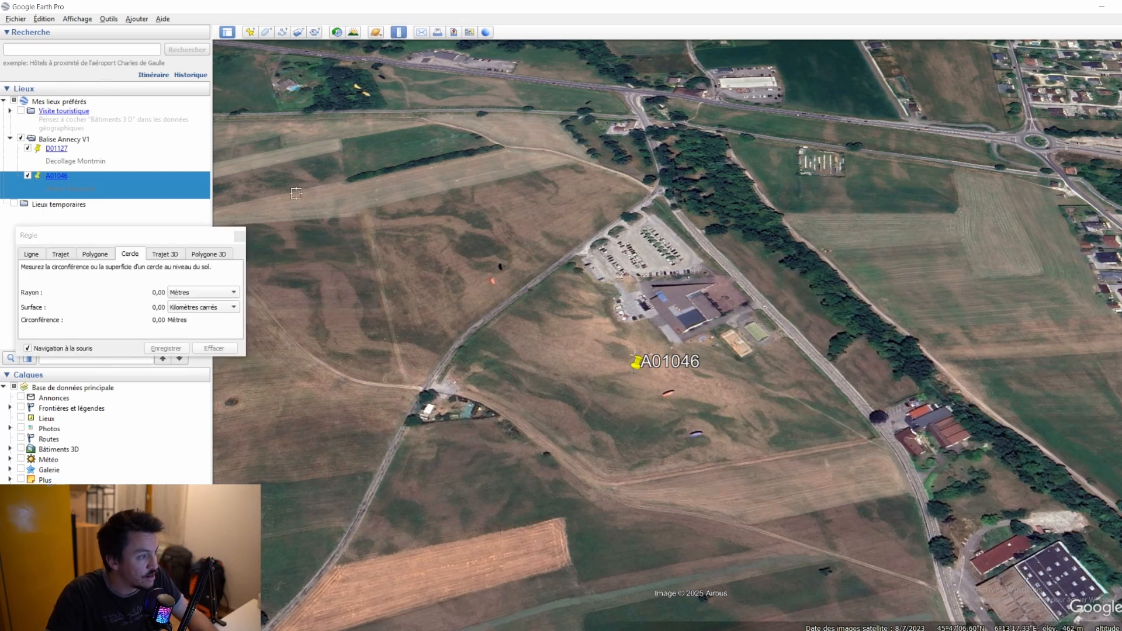
left_click_drag(167, 234, 213, 222)
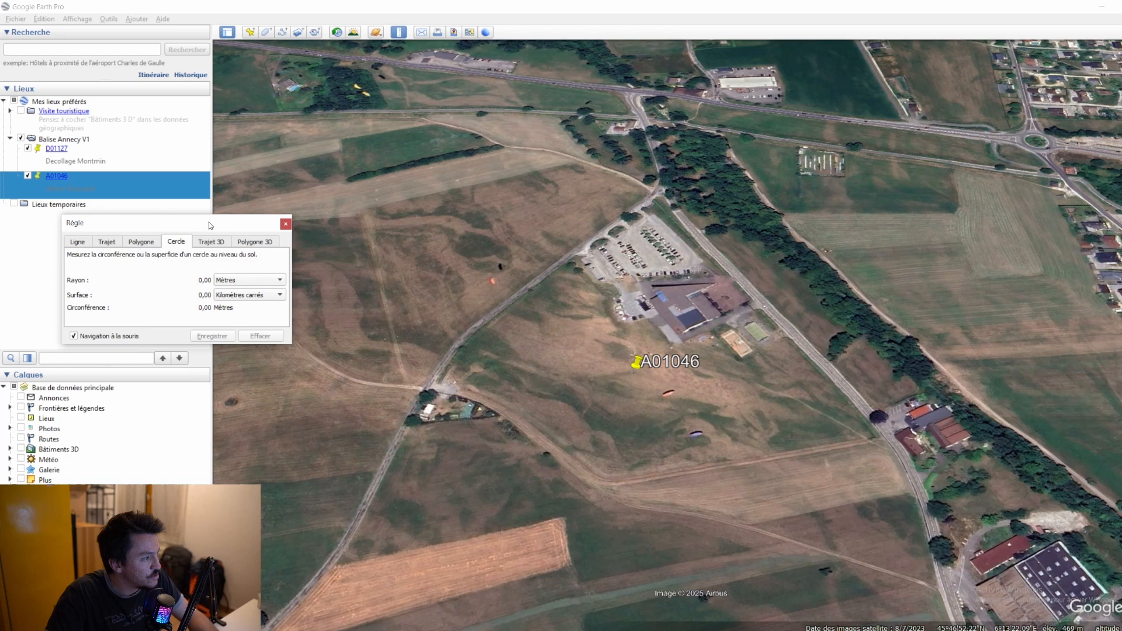
left_click(86, 244)
left_click(176, 242)
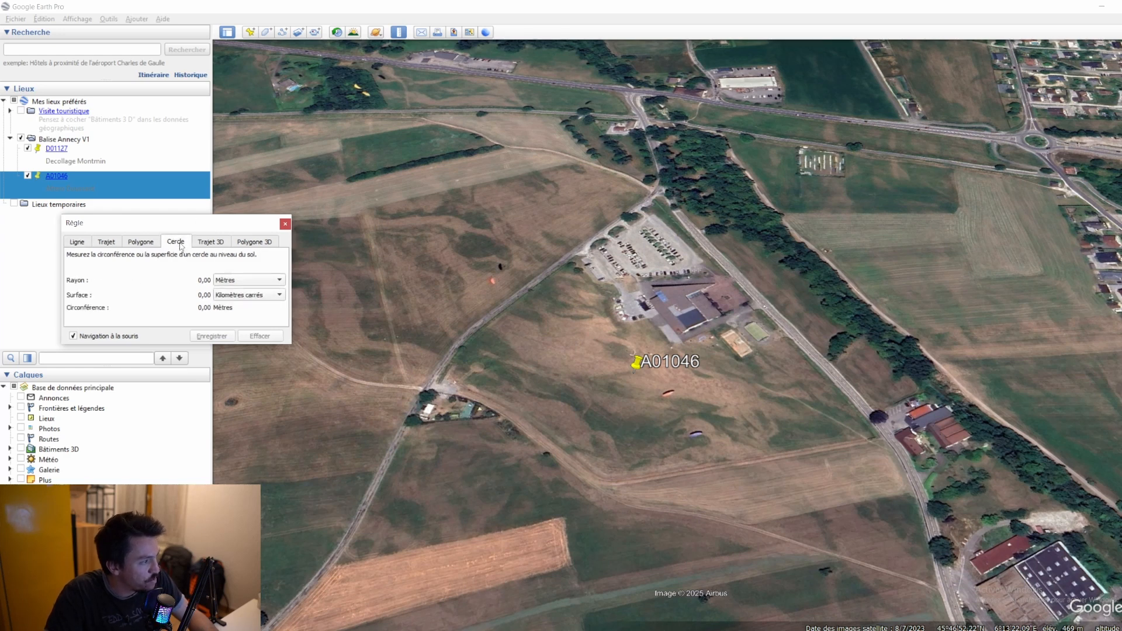
left_click(229, 280)
left_click(241, 286)
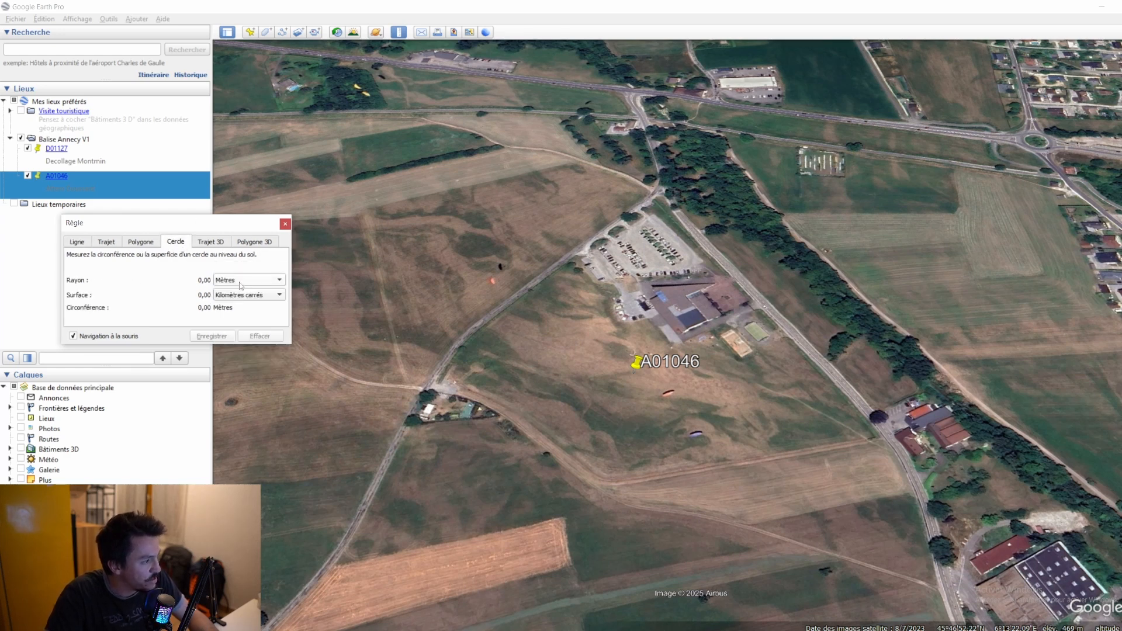
left_click(633, 373)
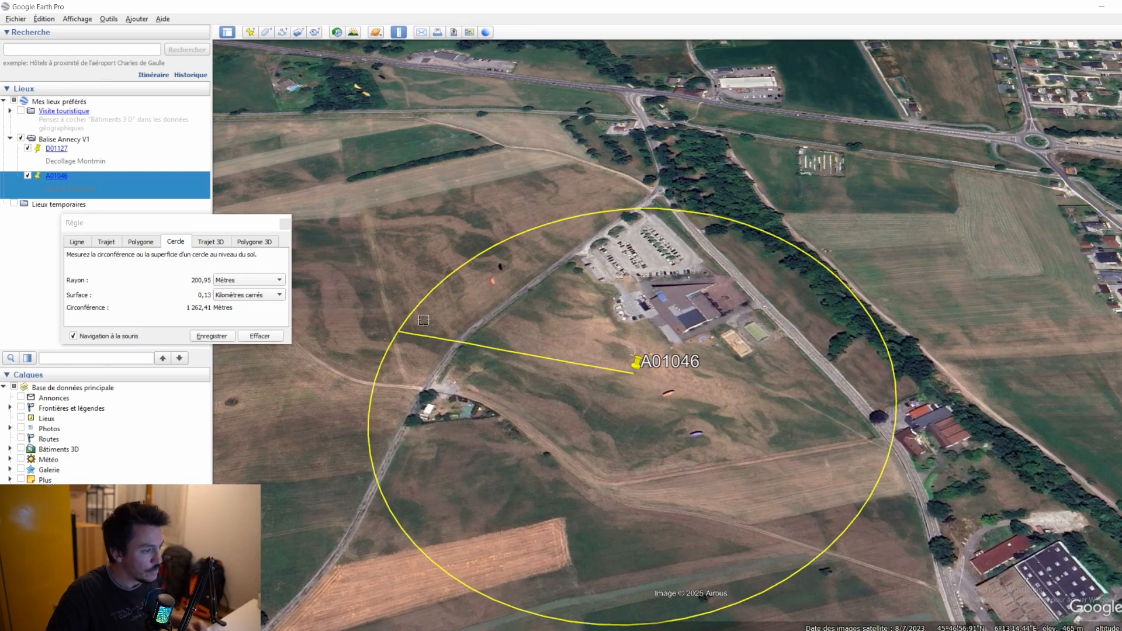
left_click(399, 334)
left_click(251, 336)
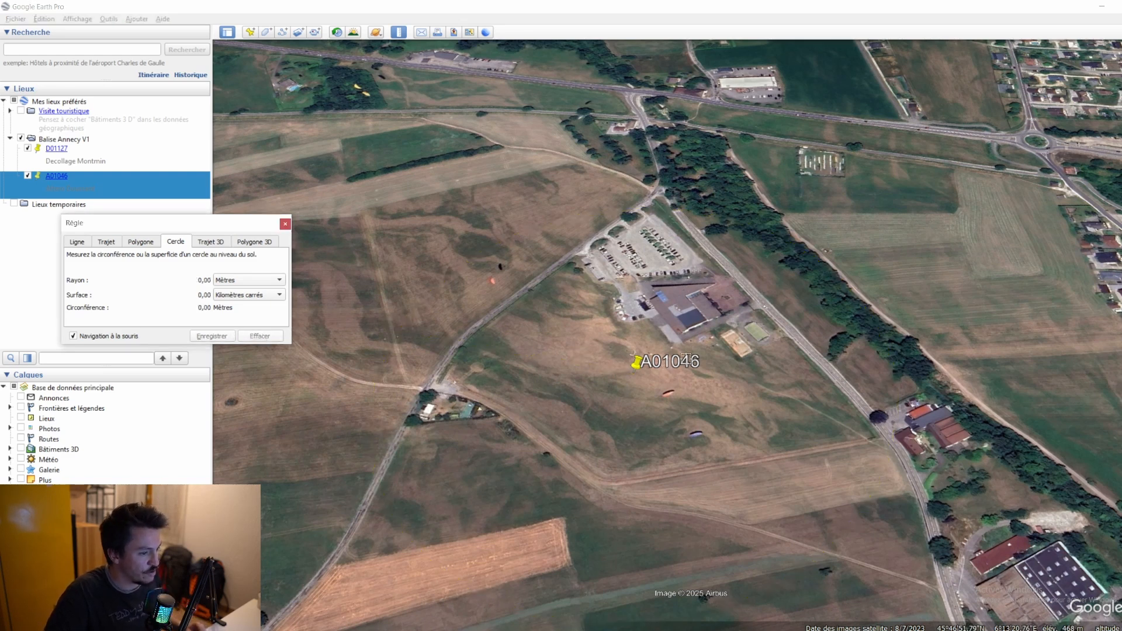
Draw a measuring circle of about 200 m radius centred on the A01046 placemark.
left_click(633, 372)
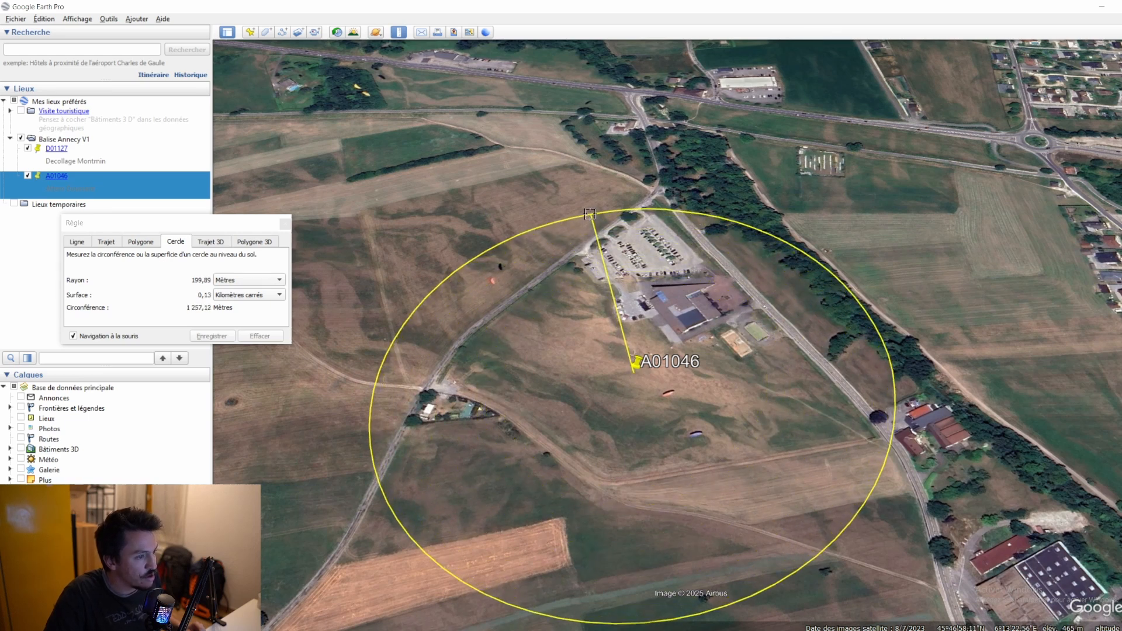
left_click(592, 218)
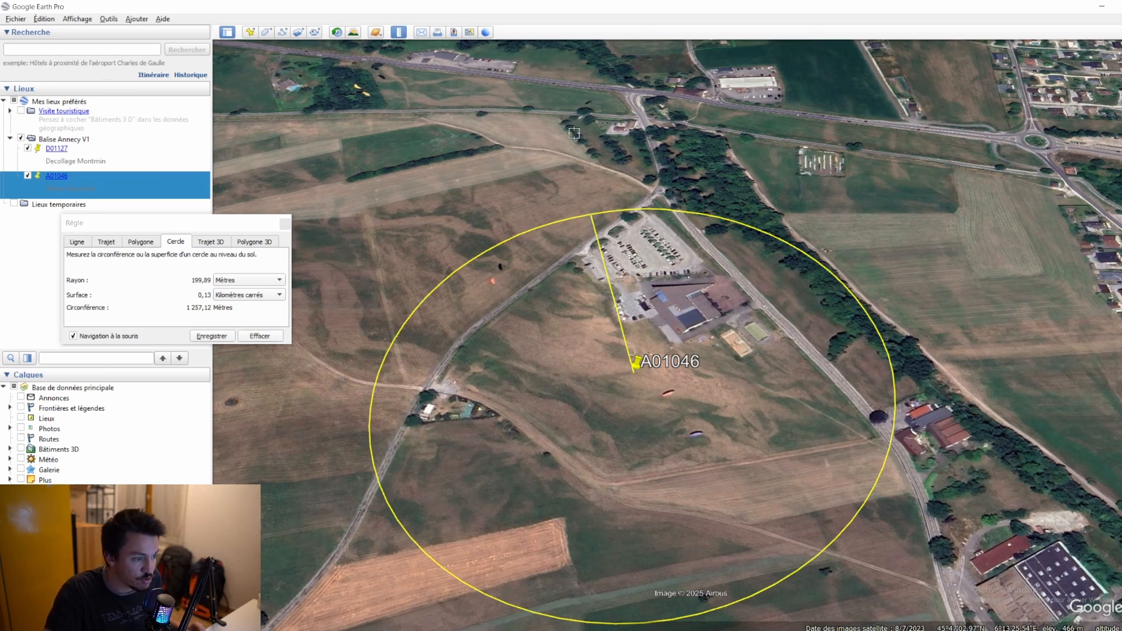
Redraw the measuring circle around A01046 with a radius of about 201 m, clear it and close the ruler.
left_click(591, 217)
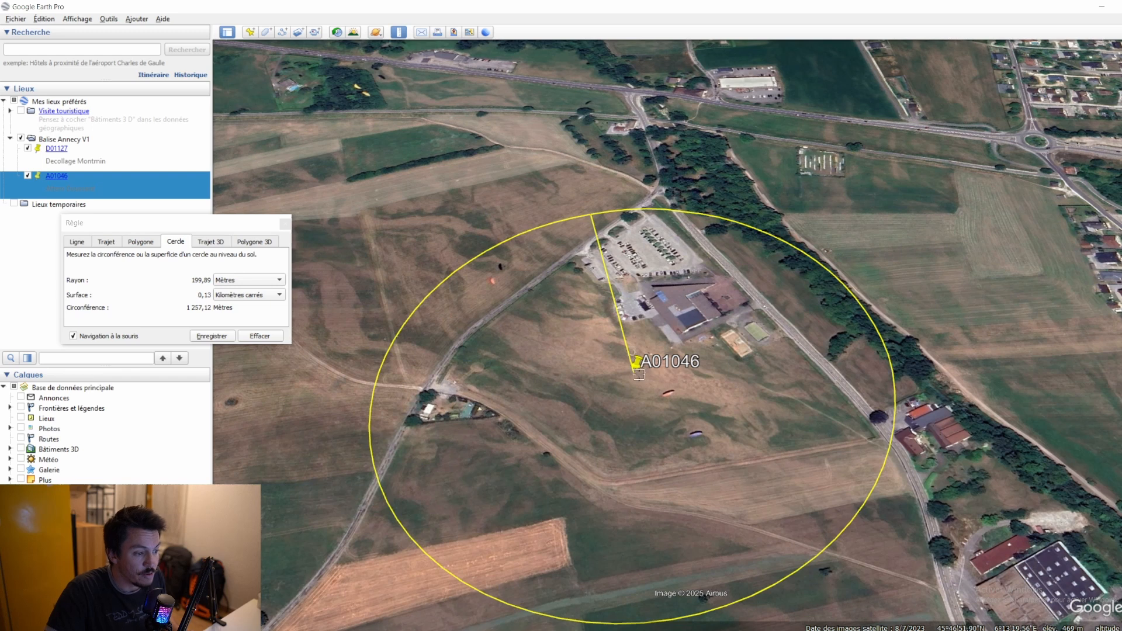
left_click(259, 336)
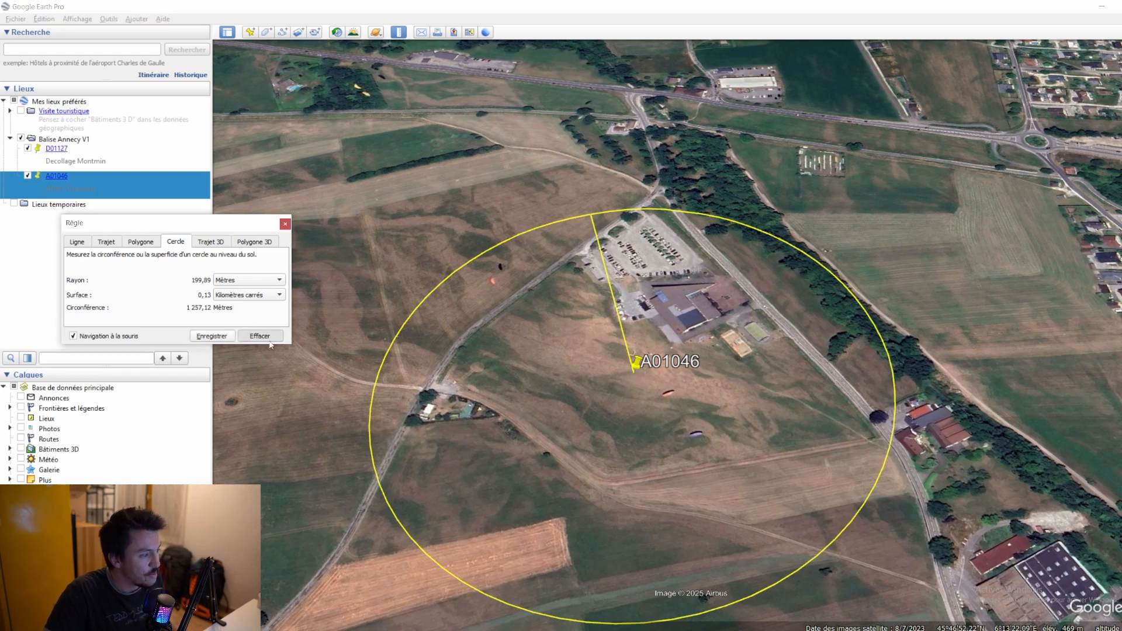
mouse_move(633, 373)
left_mouse_down()
mouse_move(493, 201)
mouse_move(390, 105)
mouse_move(419, 132)
mouse_move(531, 143)
mouse_move(602, 217)
left_mouse_up()
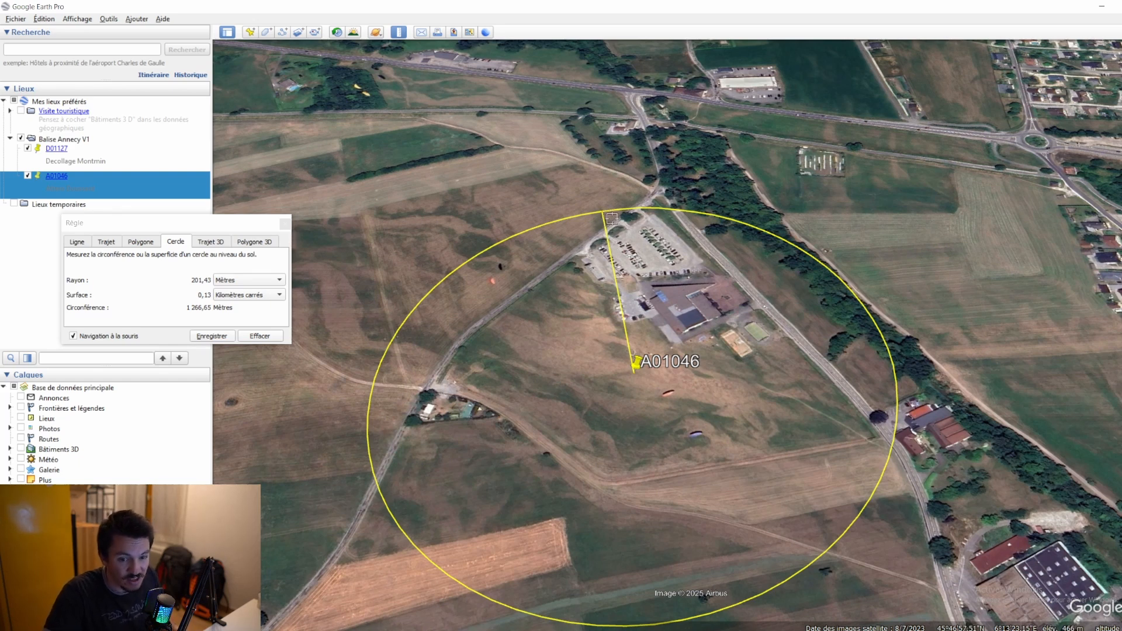
left_click(273, 339)
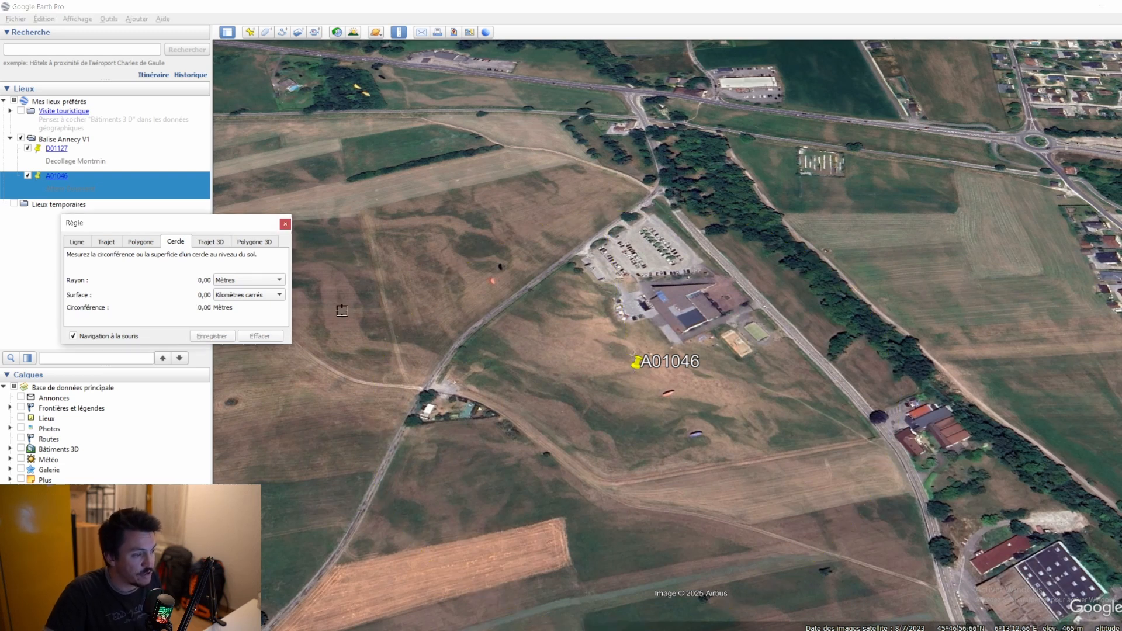
left_click(285, 224)
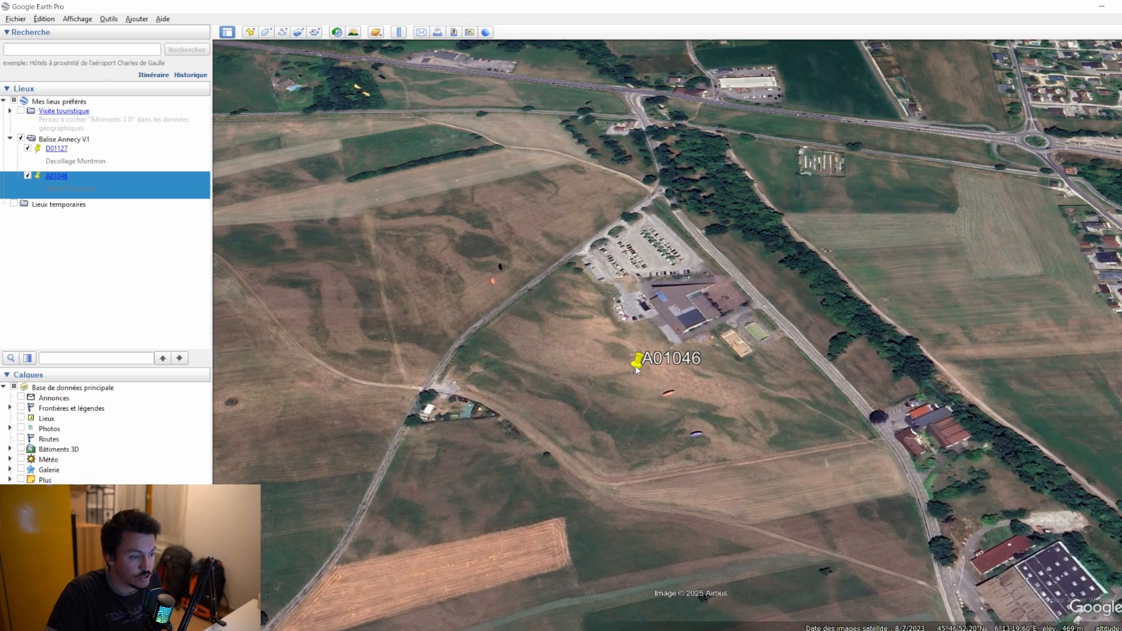
Move the A01046 landing placemark west, close to the small building by the road at about 45°46'52.76"N 6°13'15.40"E, and save it.
right_click(111, 188)
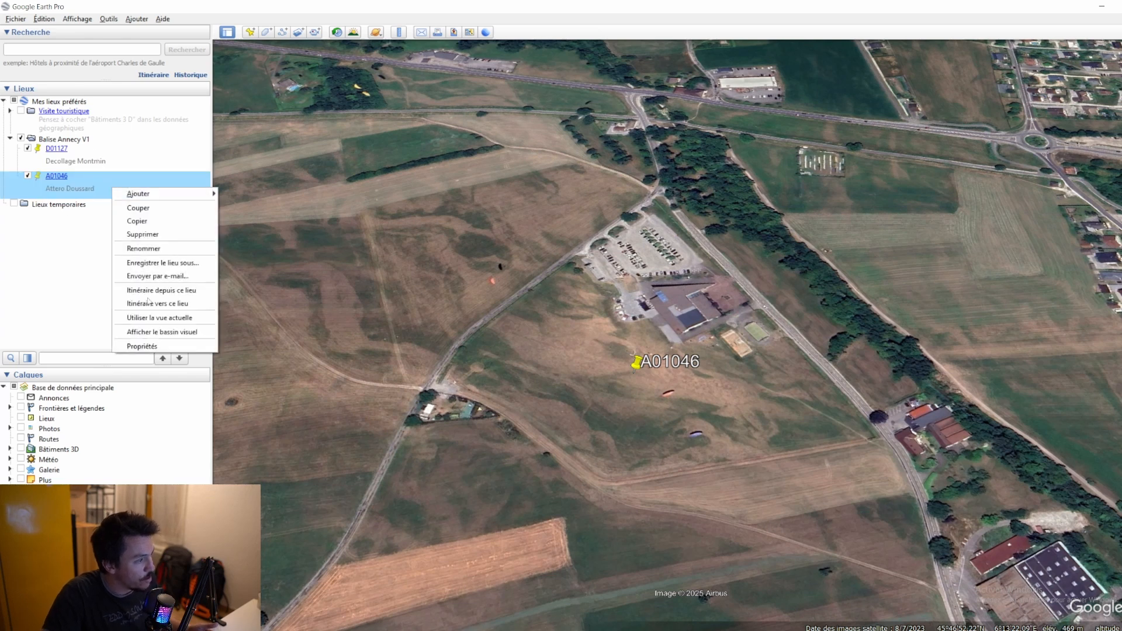
left_click(149, 345)
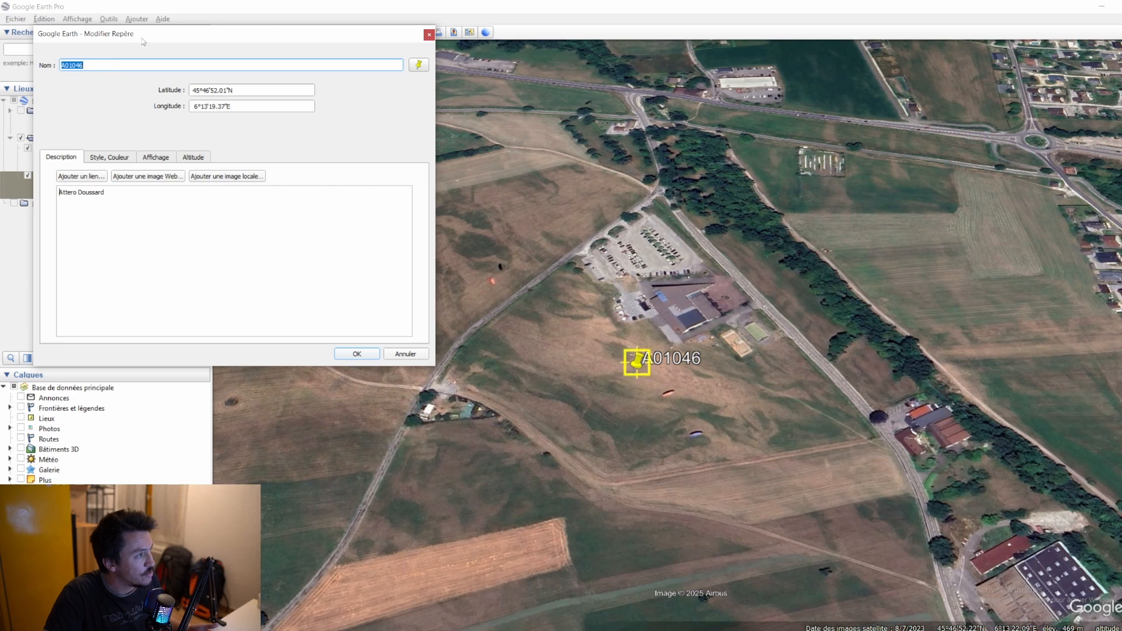
left_click_drag(644, 363, 522, 409)
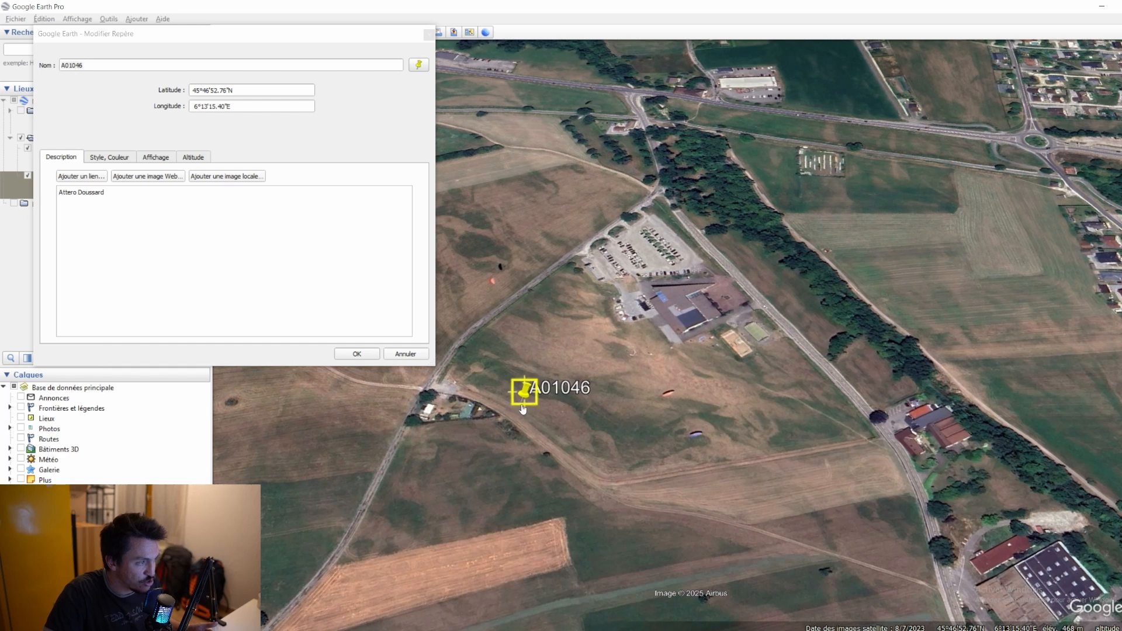
left_click(356, 354)
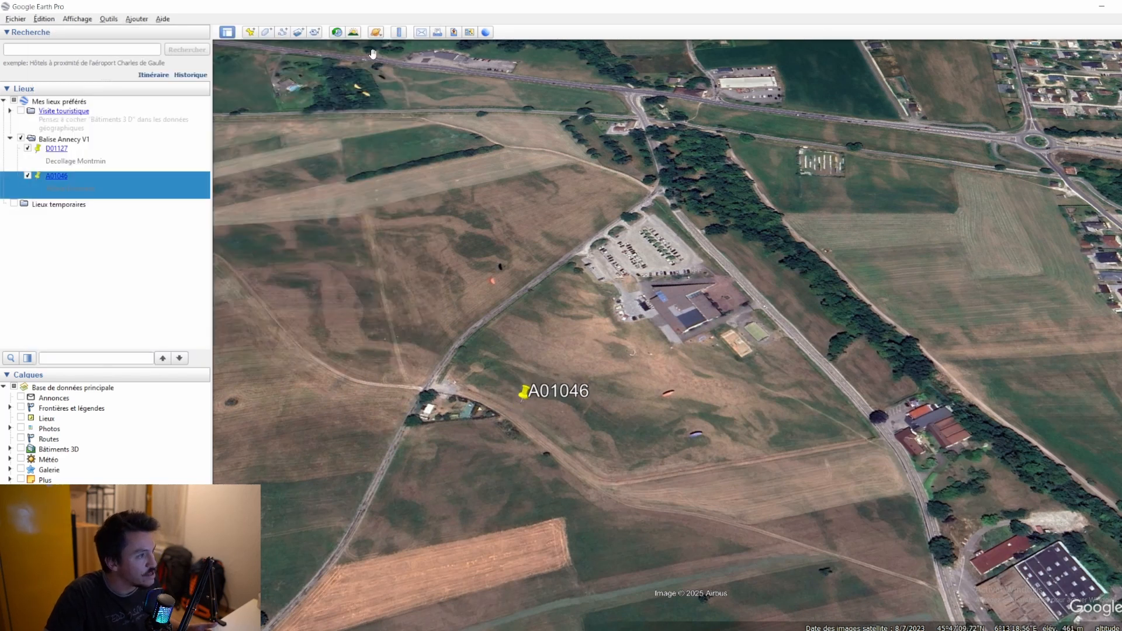
Measure a circle of about 200 m radius around the relocated A01046 placemark, clear it and close the ruler.
left_click(398, 32)
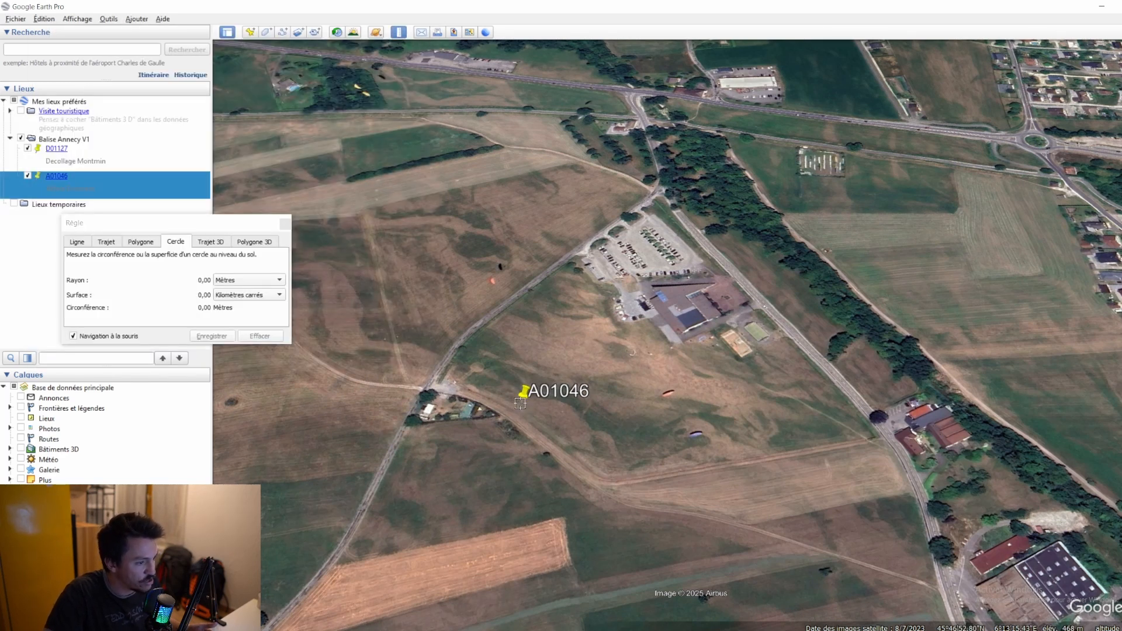
left_click_drag(520, 403, 500, 239)
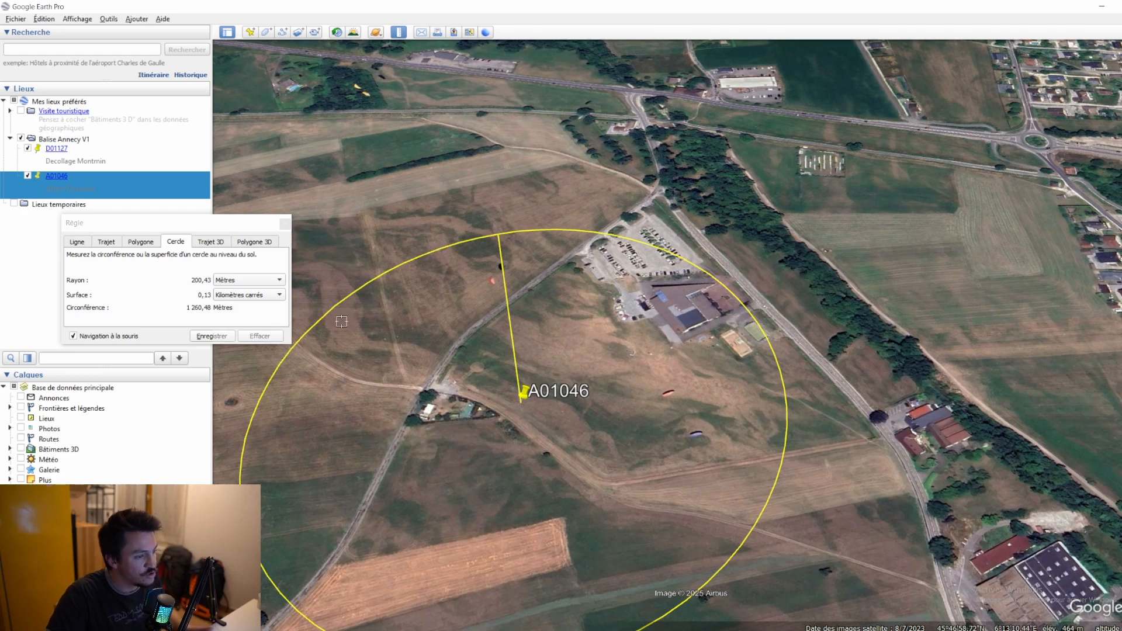
left_click(209, 225)
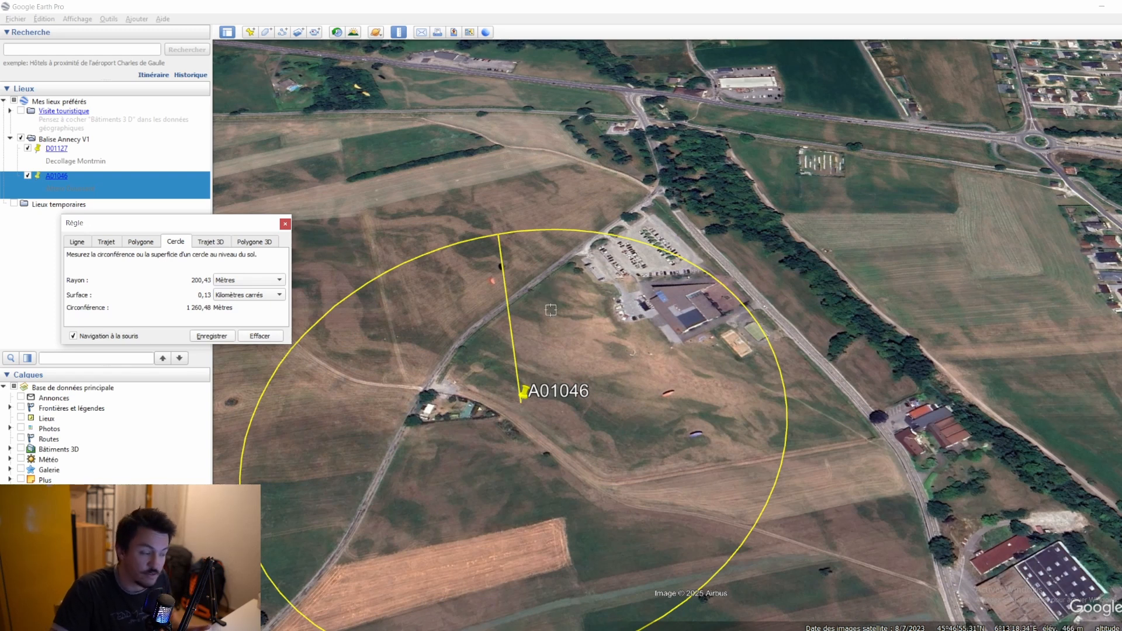
left_click(260, 337)
left_click(285, 223)
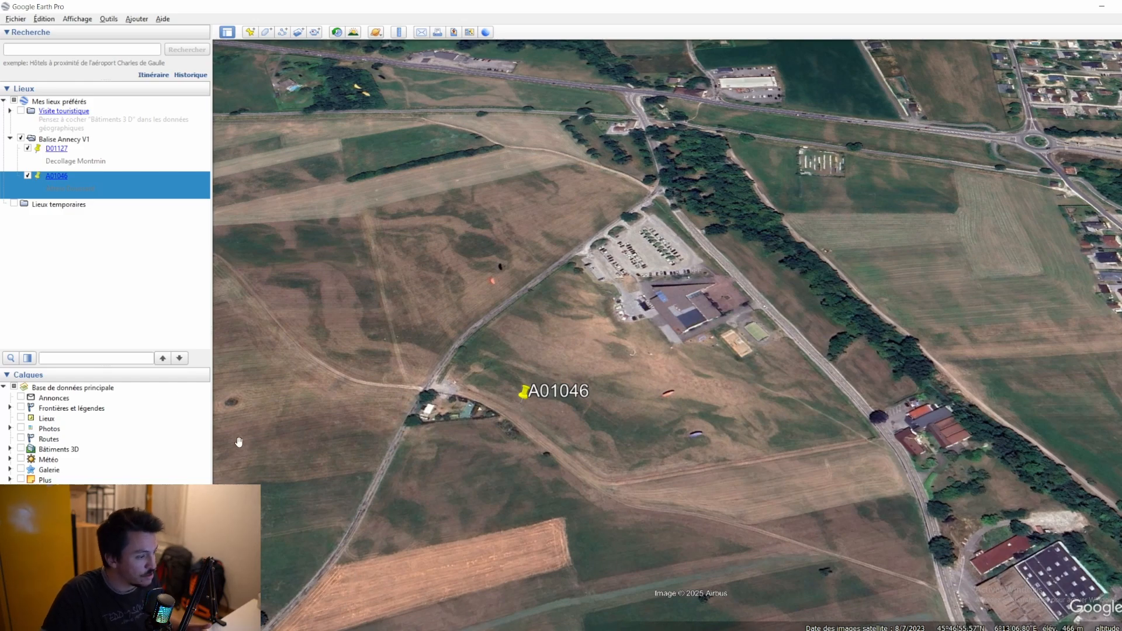
Look over the fields and villages surrounding the A01046 landing placemark.
scroll(440, 453, "down", 5)
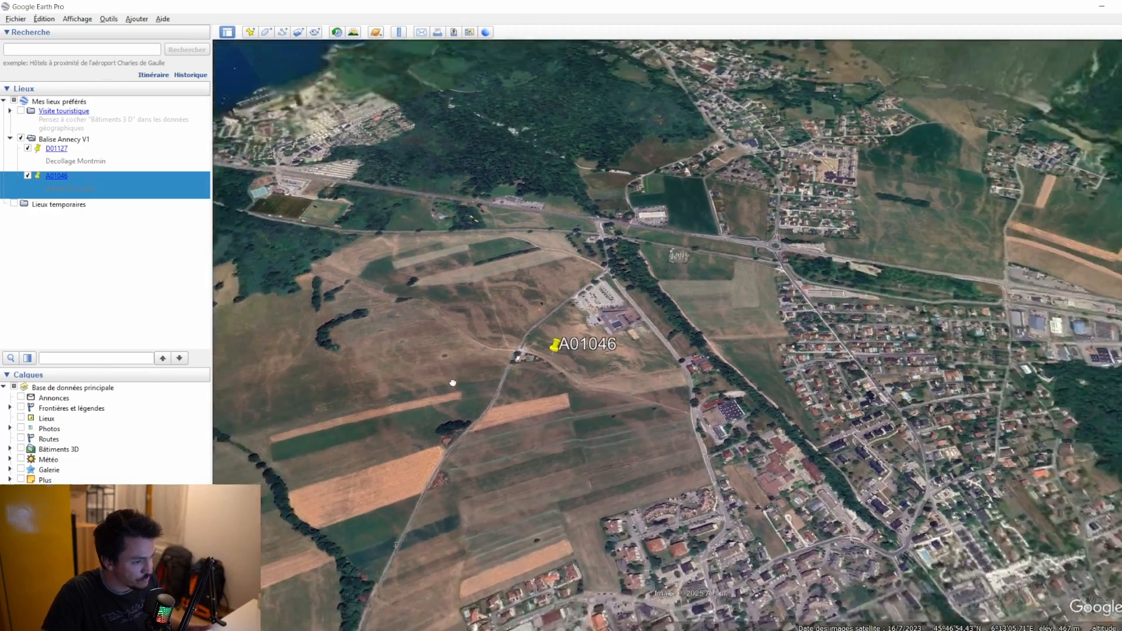
left_click_drag(452, 383, 651, 303)
scroll(651, 303, "down", 5)
scroll(473, 354, "up", 4)
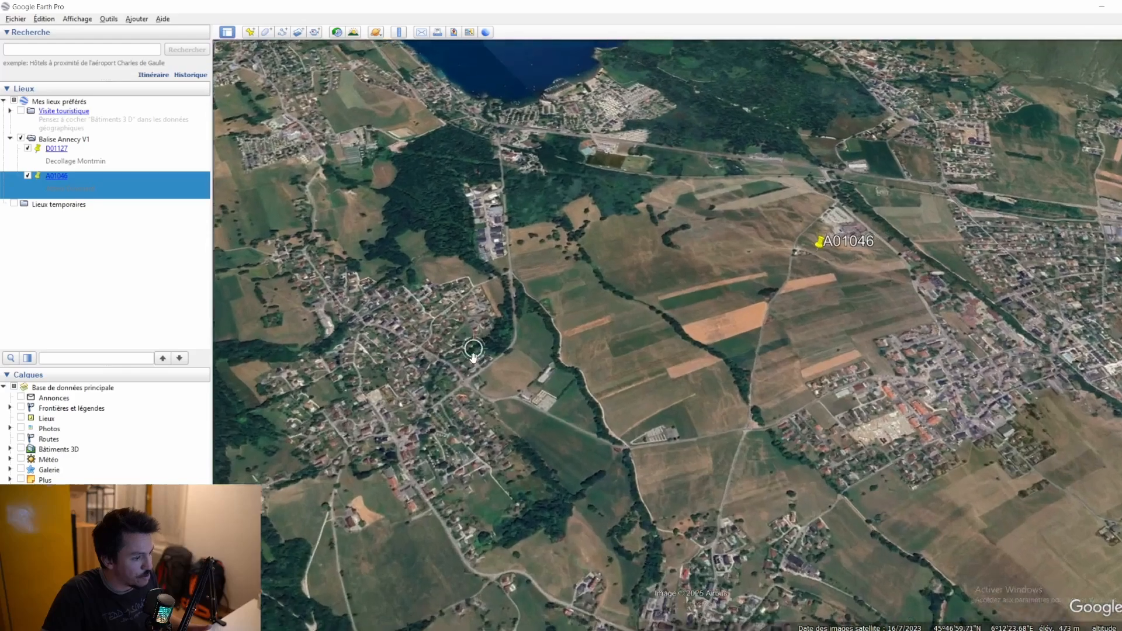
left_click_drag(724, 257, 658, 281)
scroll(442, 410, "down", 3)
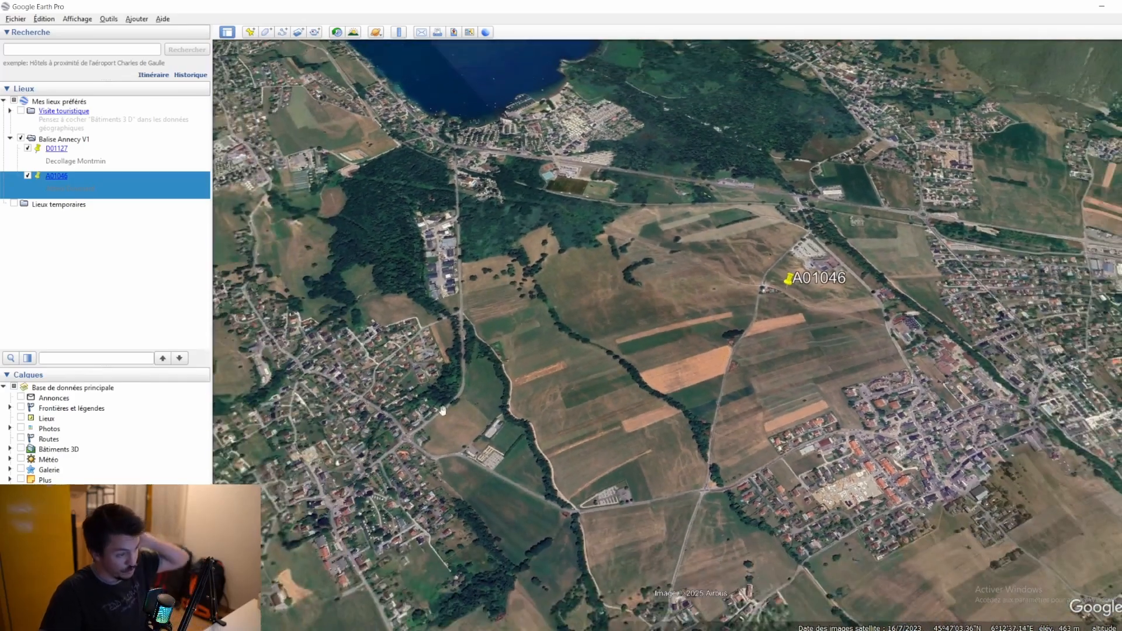
scroll(457, 398, "up", 5)
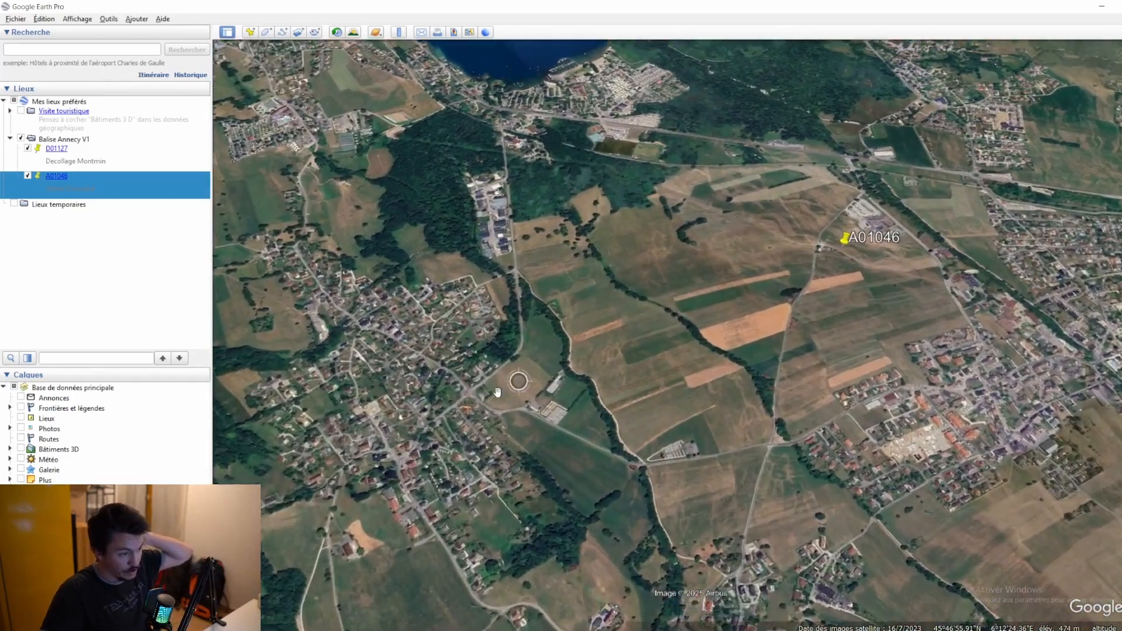
scroll(414, 396, "down", 4)
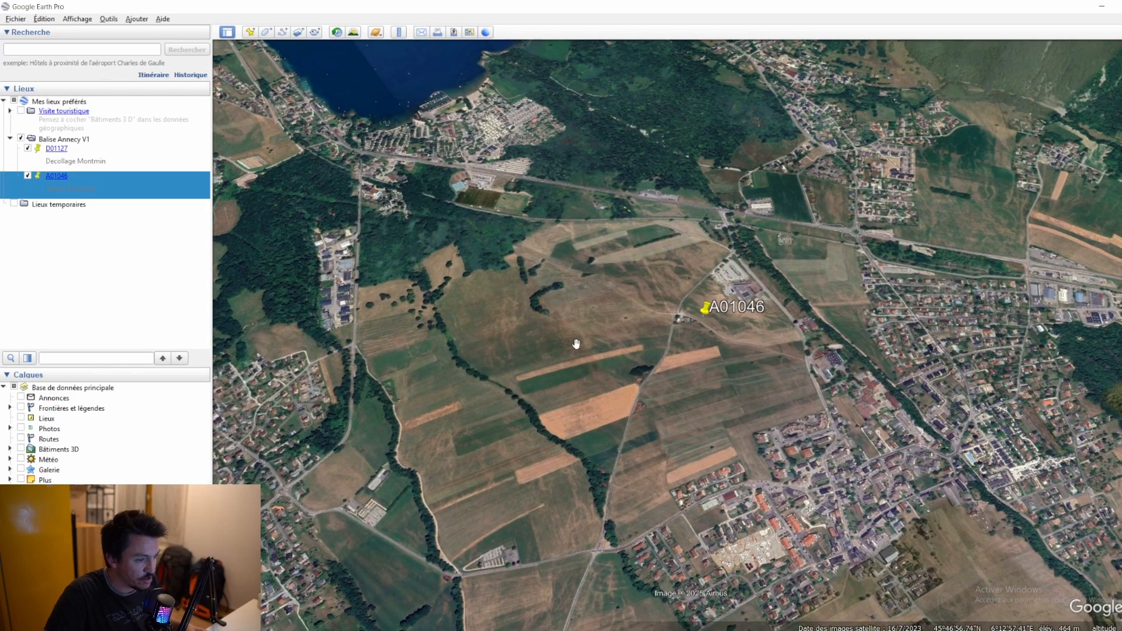
scroll(576, 343, "up", 4)
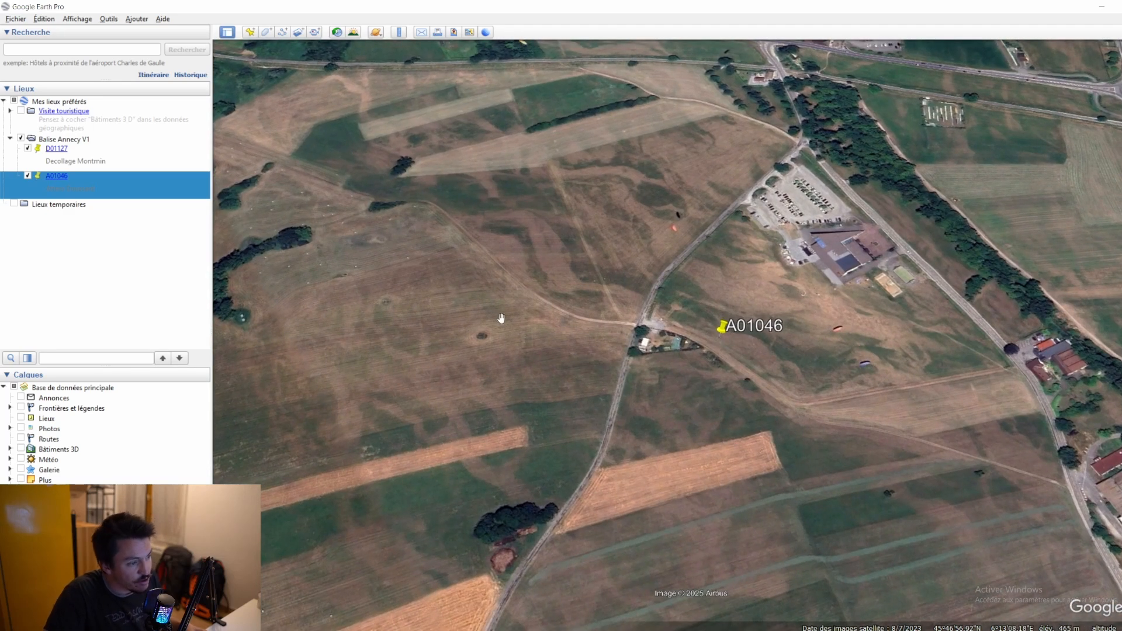
left_click(250, 32)
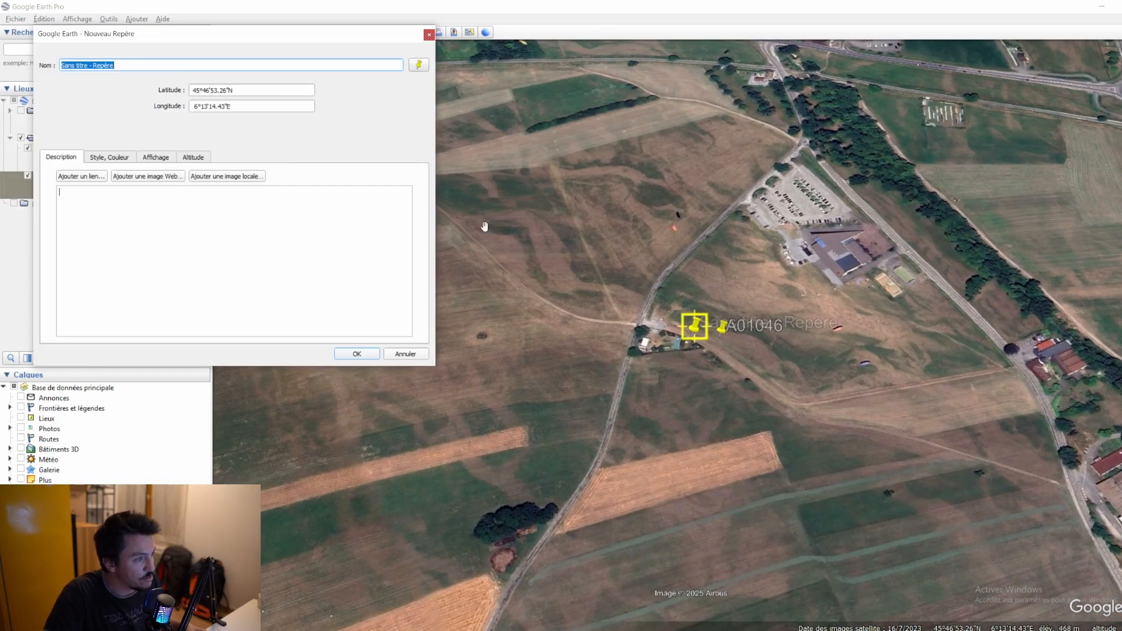
left_click_drag(695, 324, 943, 320)
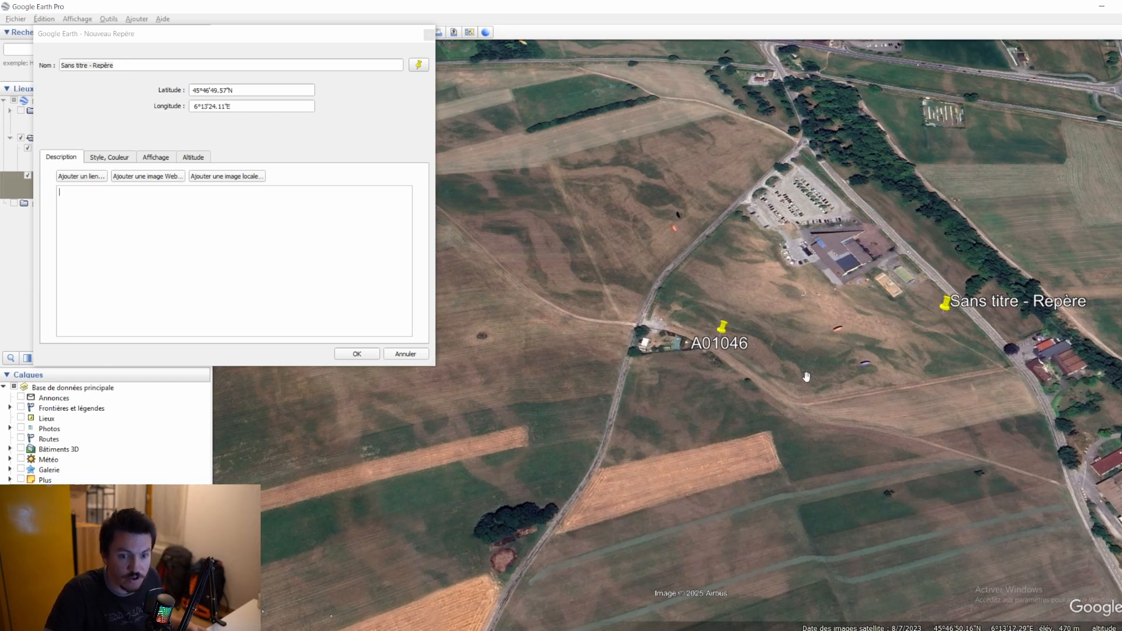
key("Escape")
Create a new placemark on the castle at the tip of the peninsula in the lake, at about 45°49'53.29"N 6°12'20.92"E.
scroll(581, 342, "down", 6)
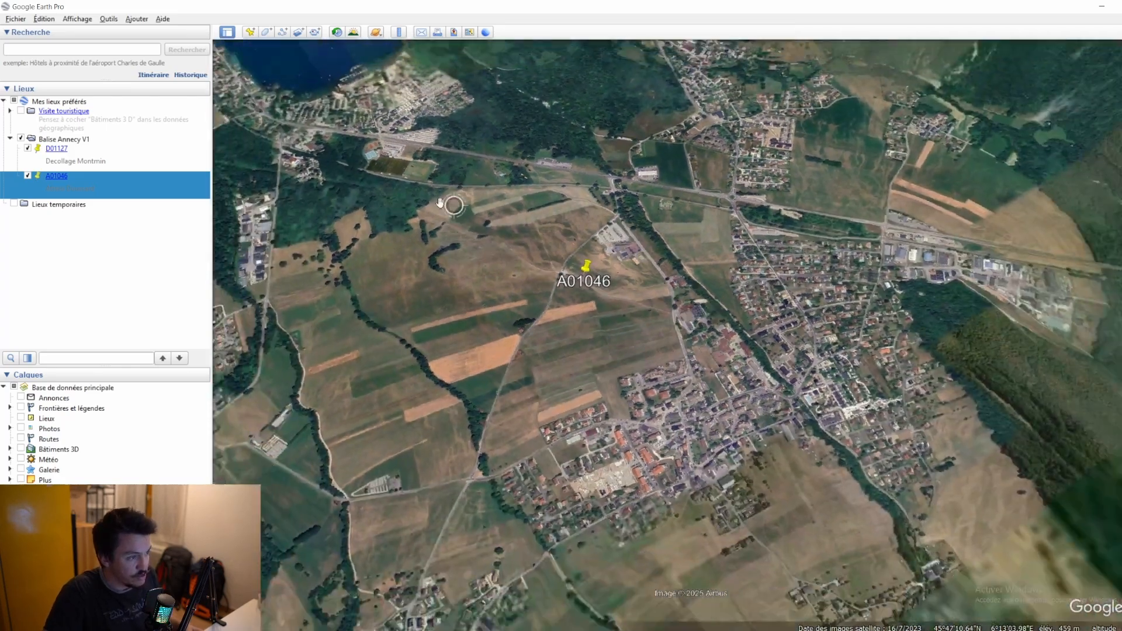
left_click_drag(439, 203, 657, 410)
scroll(490, 216, "up", 4)
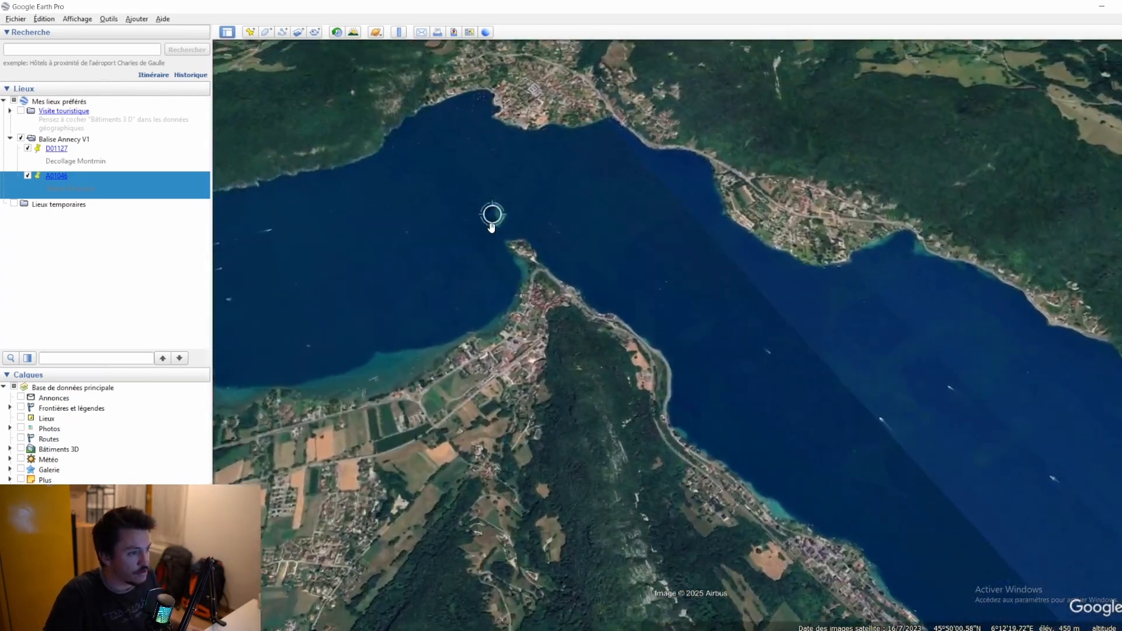
scroll(596, 242, "up", 2)
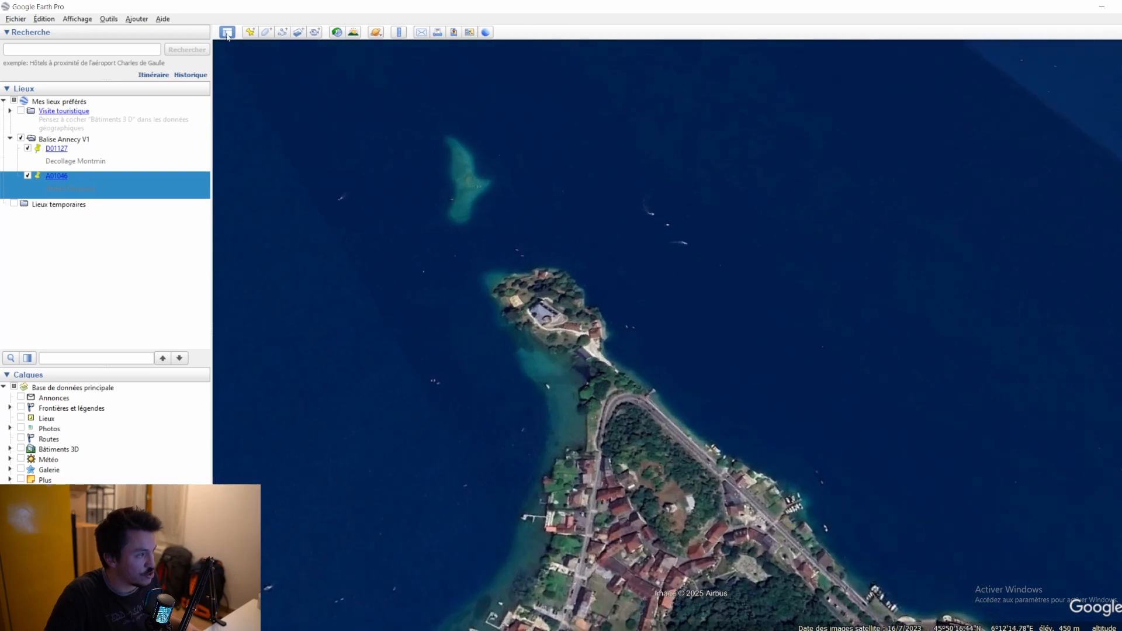
left_click(250, 32)
left_click_drag(697, 334, 543, 308)
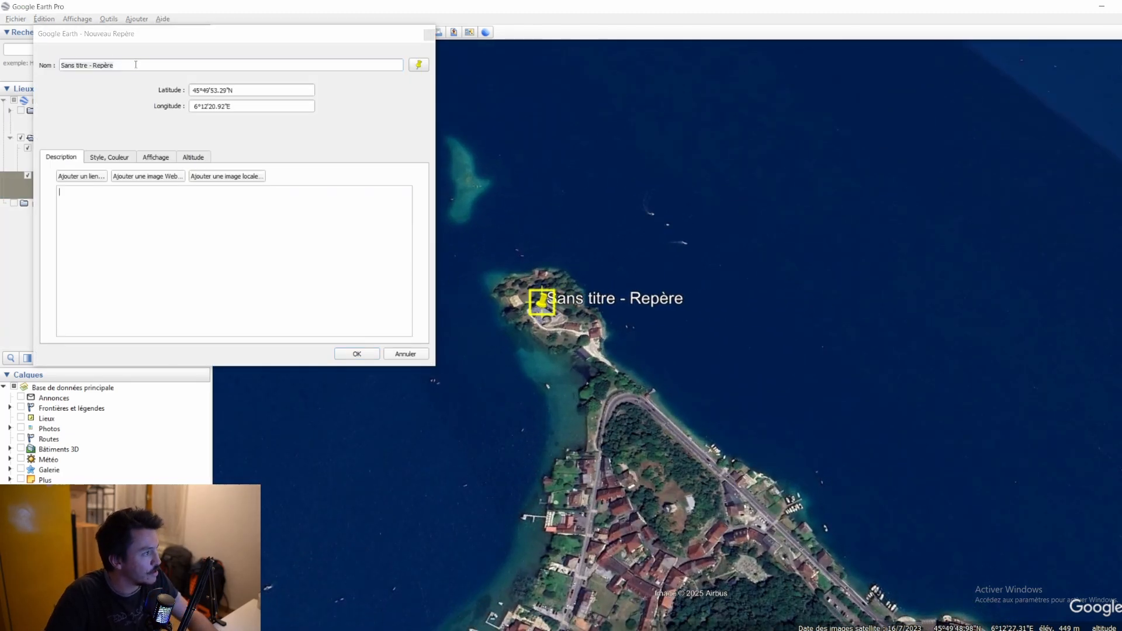
Name the new placemark B01 and enter the description Chateau Duingt.
left_click_drag(117, 66, 45, 65)
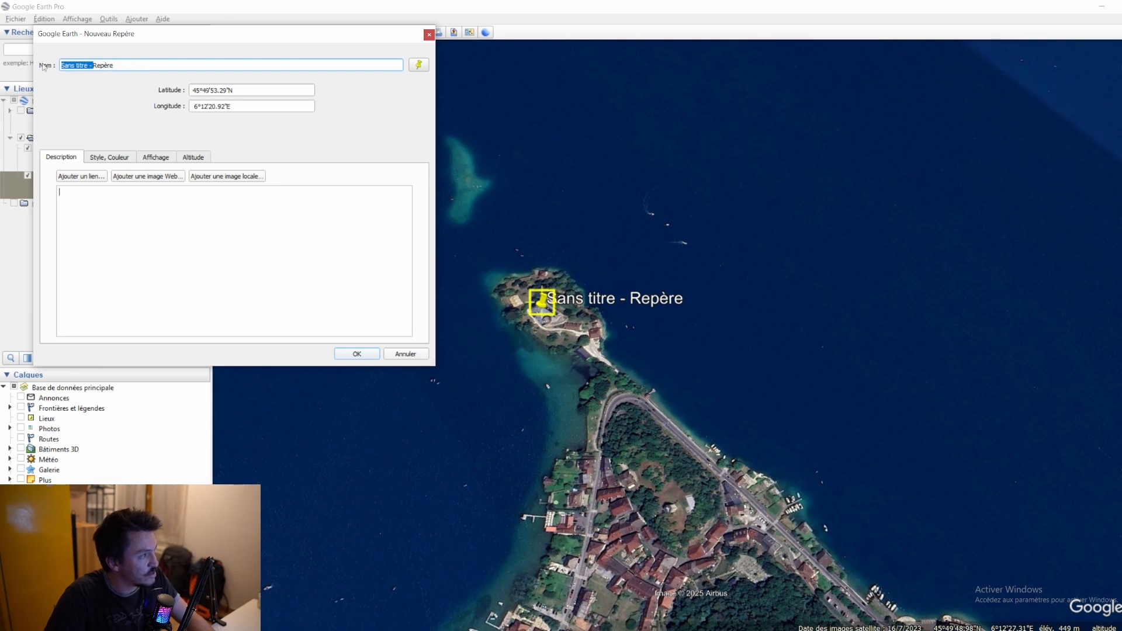
key("BackSpace")
key("ctrl+a")
key("BackSpace")
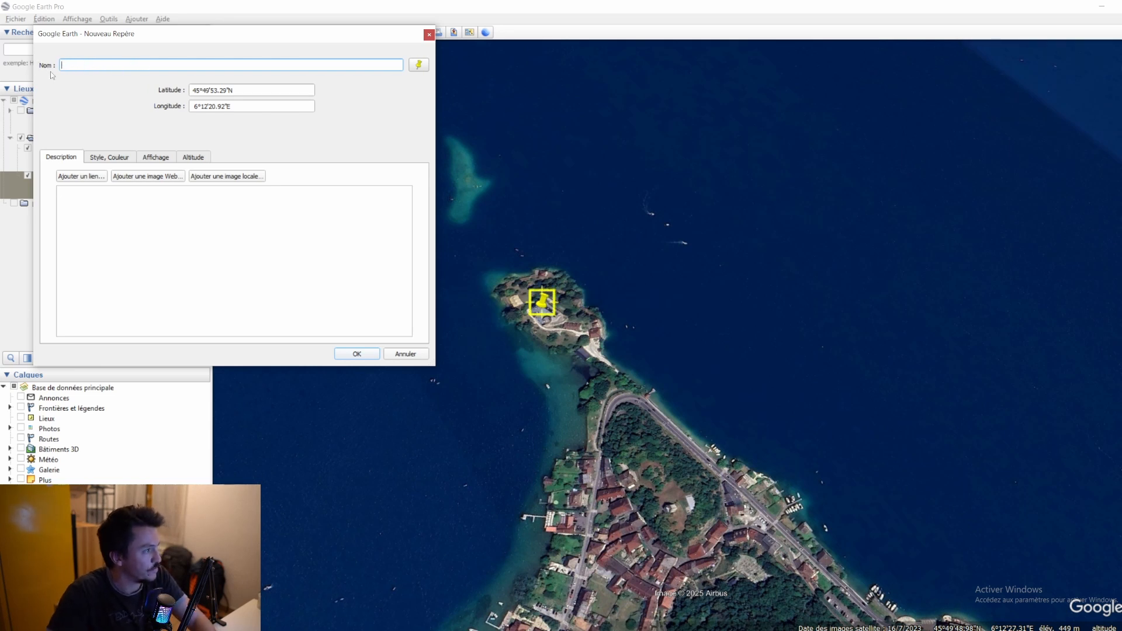
type("B01")
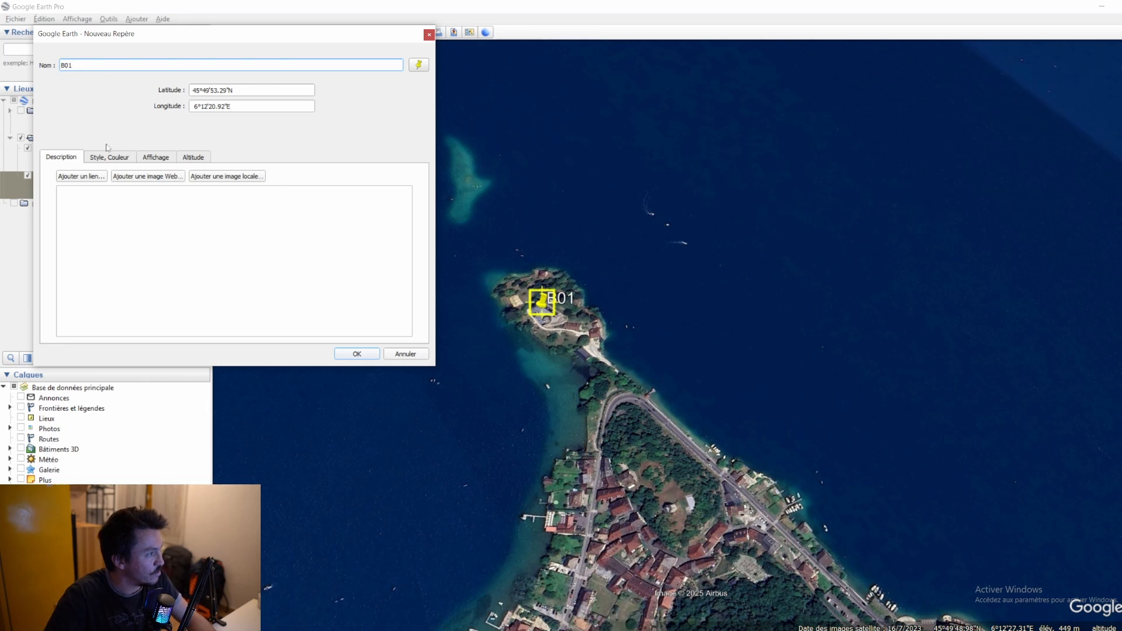
type("atea")
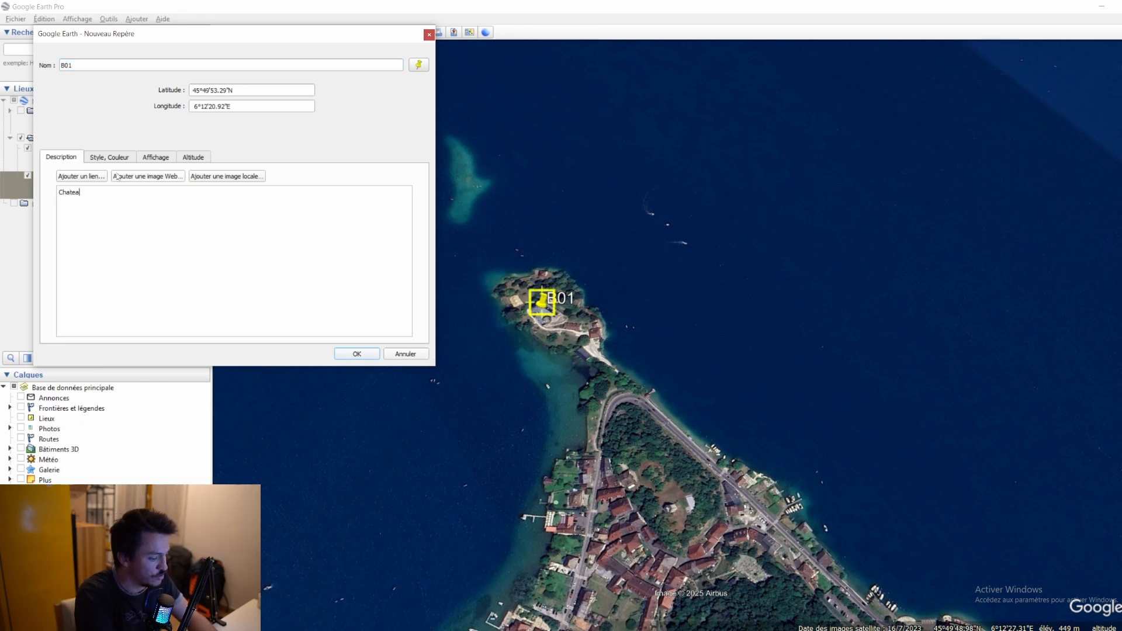
type("u Du")
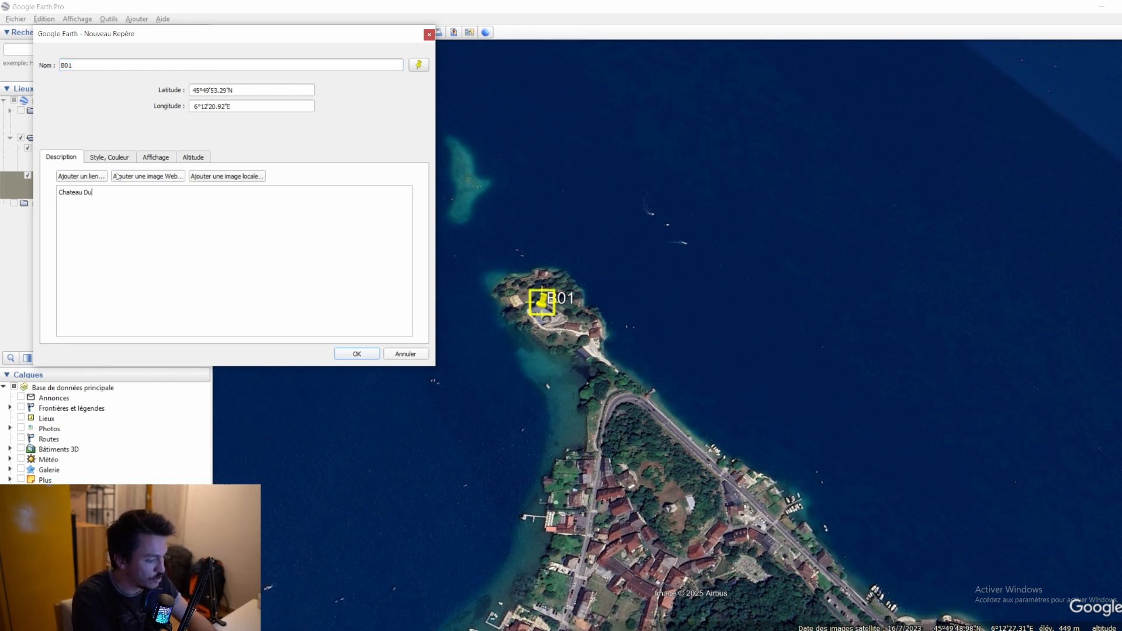
type("ingt")
Set the placemark's altitude mode to Absolue with 454 m, and append the altitude code 045 so its name reads B01045.
left_click(194, 157)
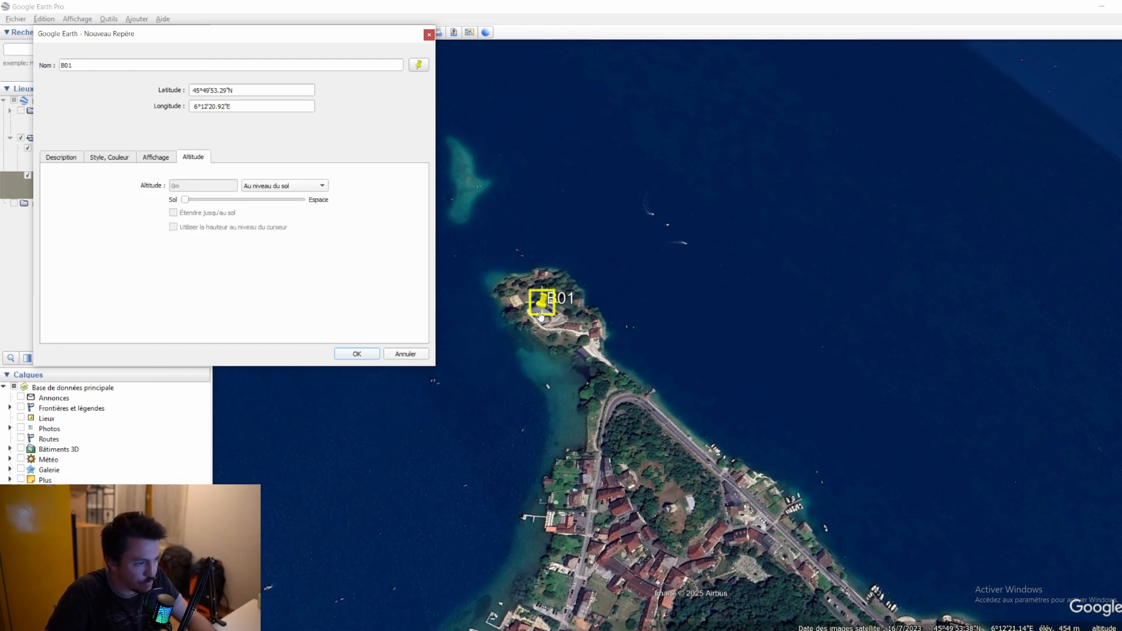
left_click(108, 65)
left_click(283, 185)
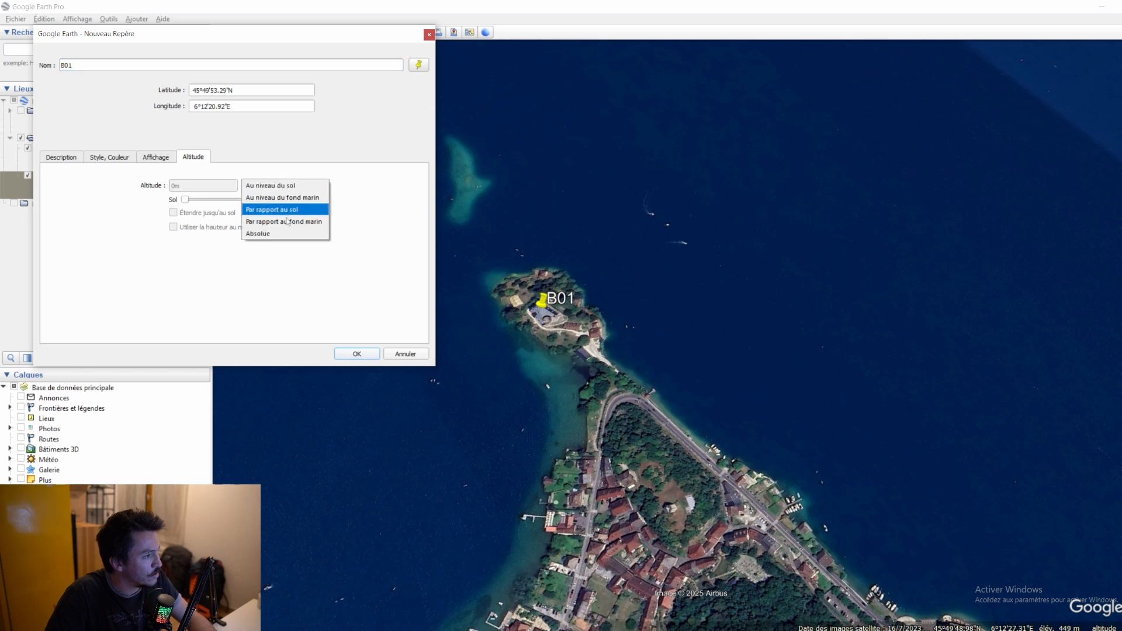
left_click(257, 225)
left_click_drag(174, 186, 158, 169)
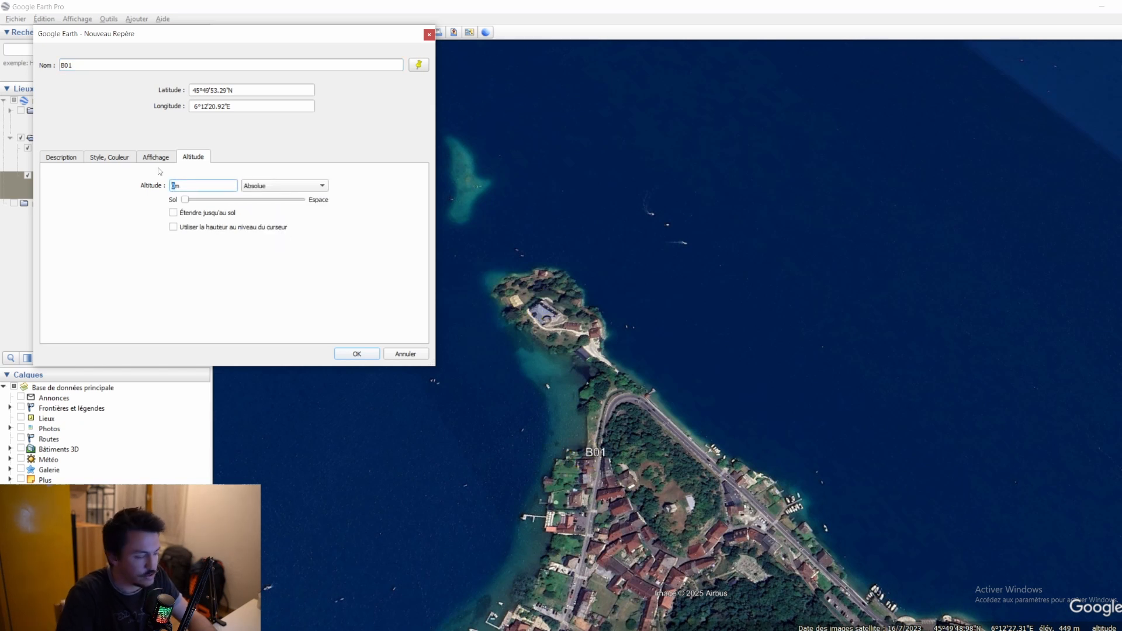
type("454")
left_click(129, 64)
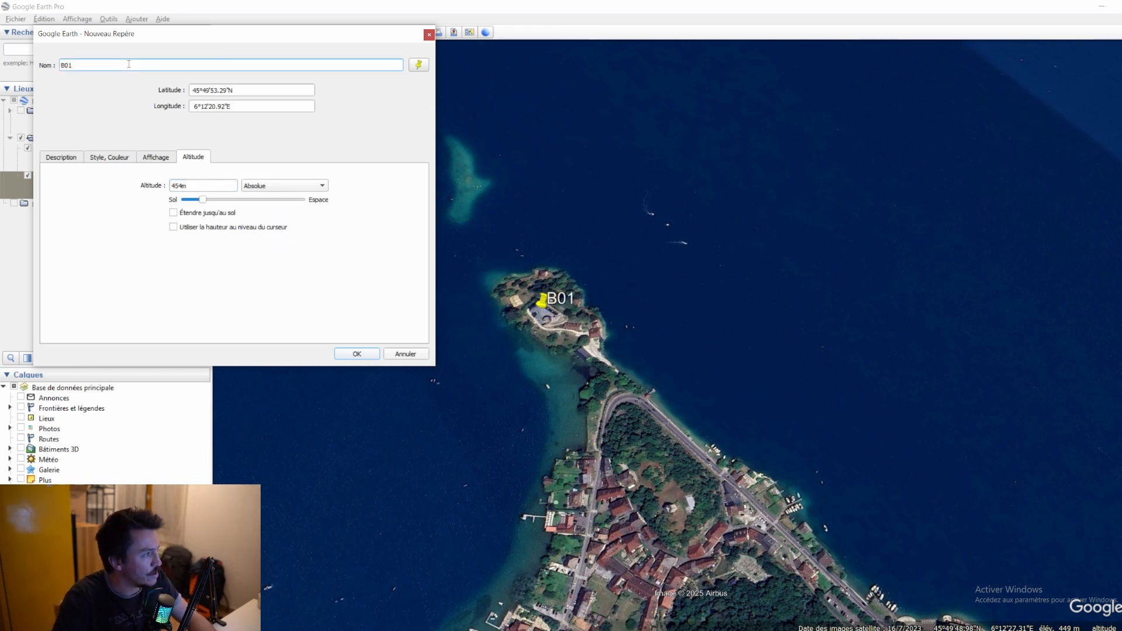
type("045")
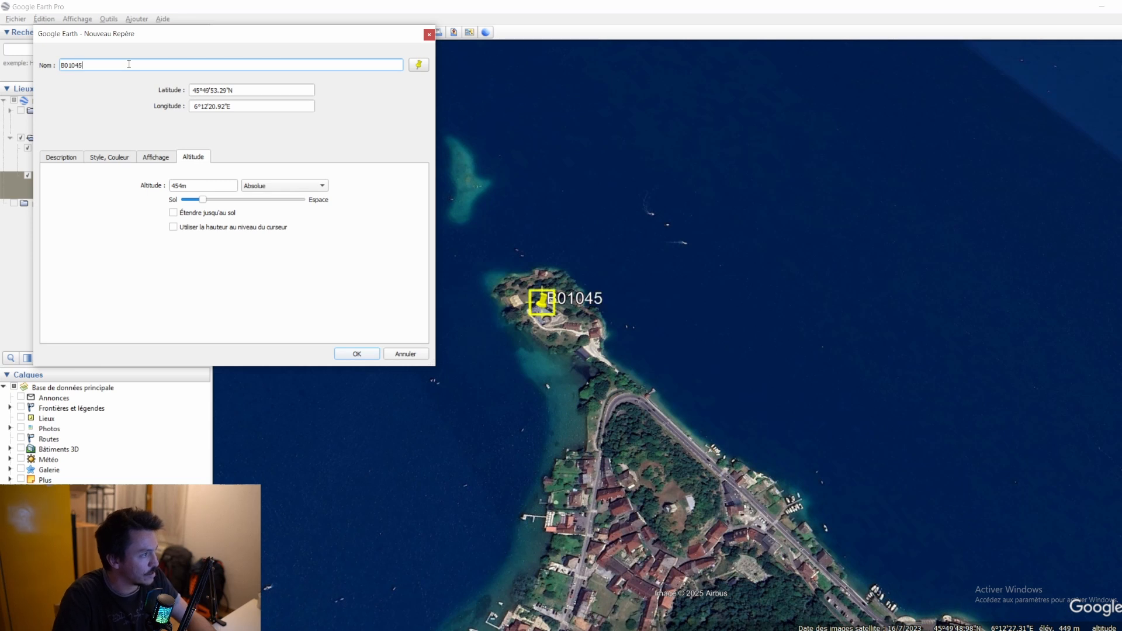
Save the B01045 placemark and move it between D01127 and A01046 in the Balise Annecy V1 folder.
left_click(369, 354)
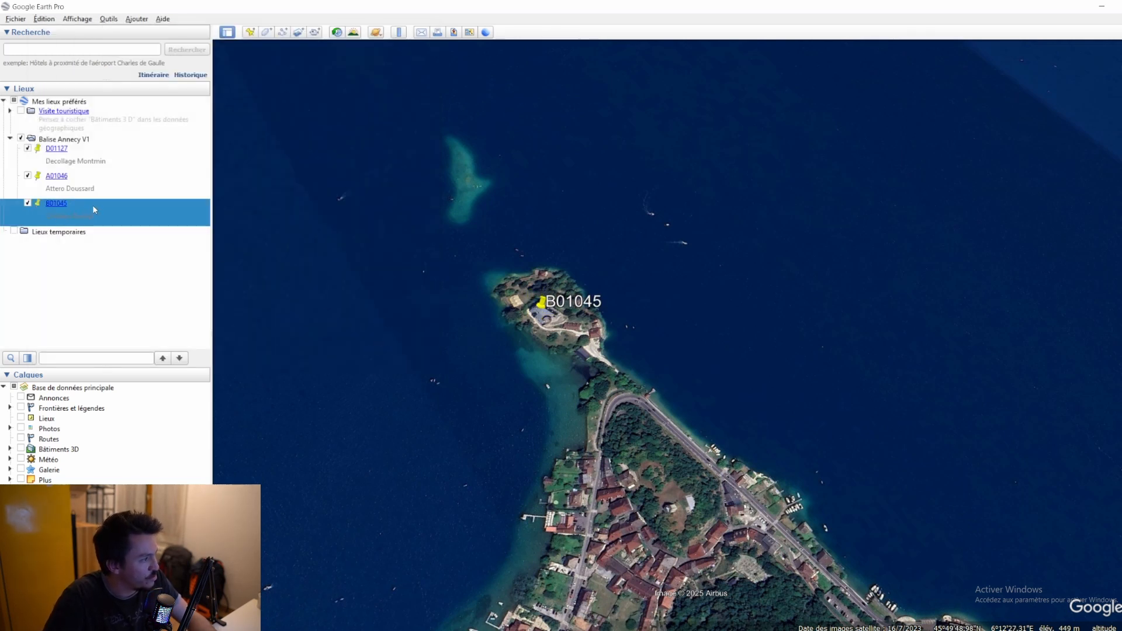
left_click_drag(94, 209, 97, 174)
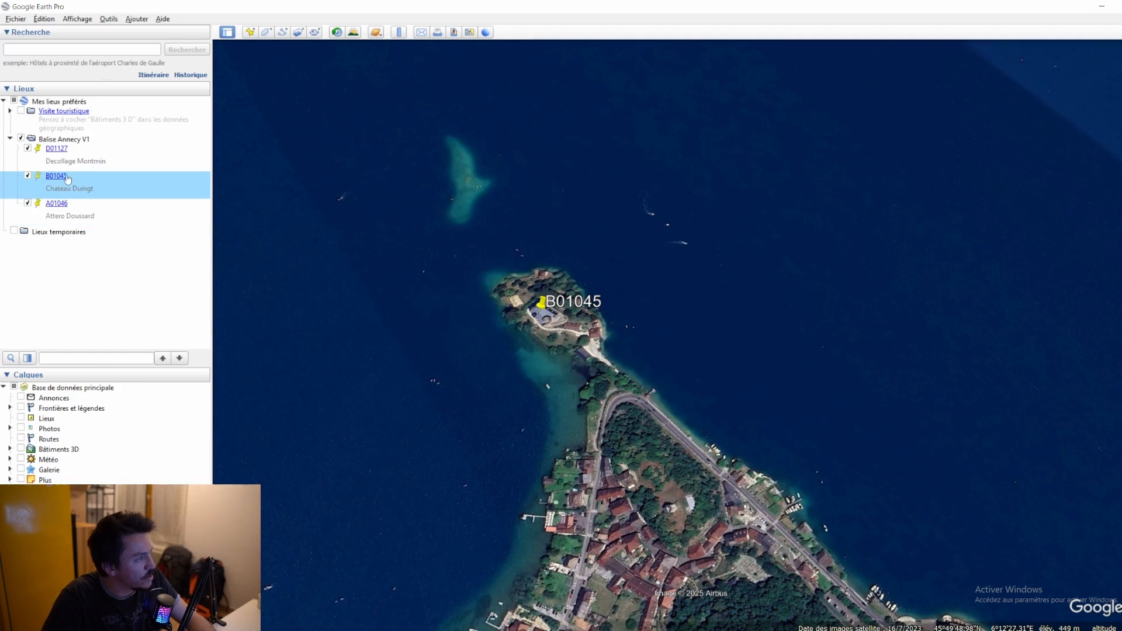
Create a new placemark on the rocky summit northeast of the D01127 take-off, at about 45°49'40.79"N 6°17'9.86"E.
scroll(762, 229, "down", 5)
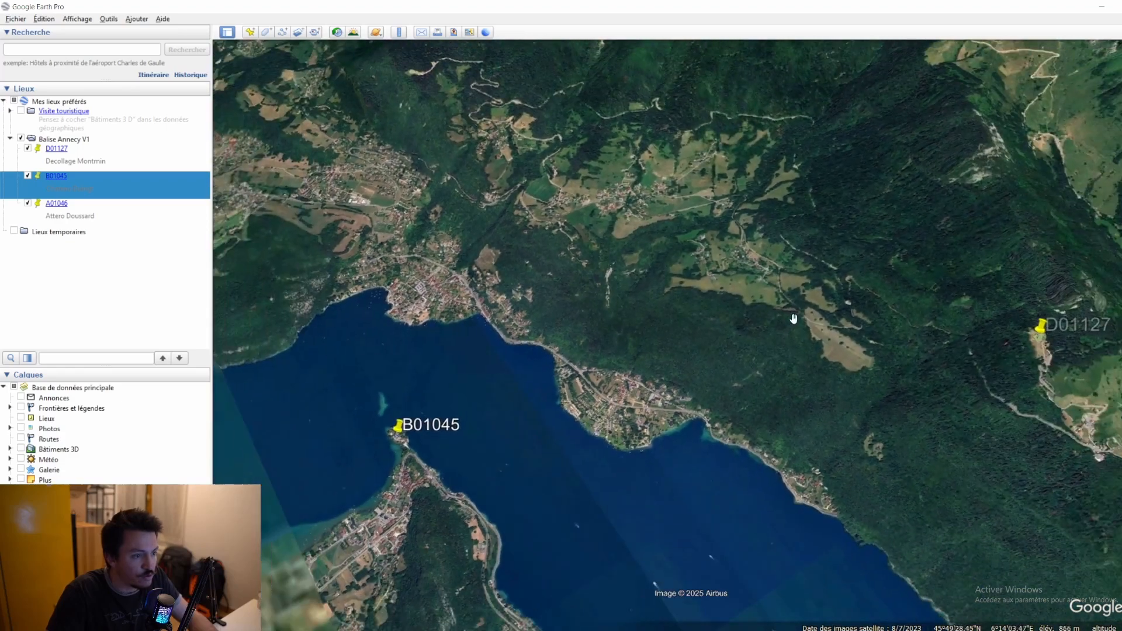
scroll(676, 290, "up", 3)
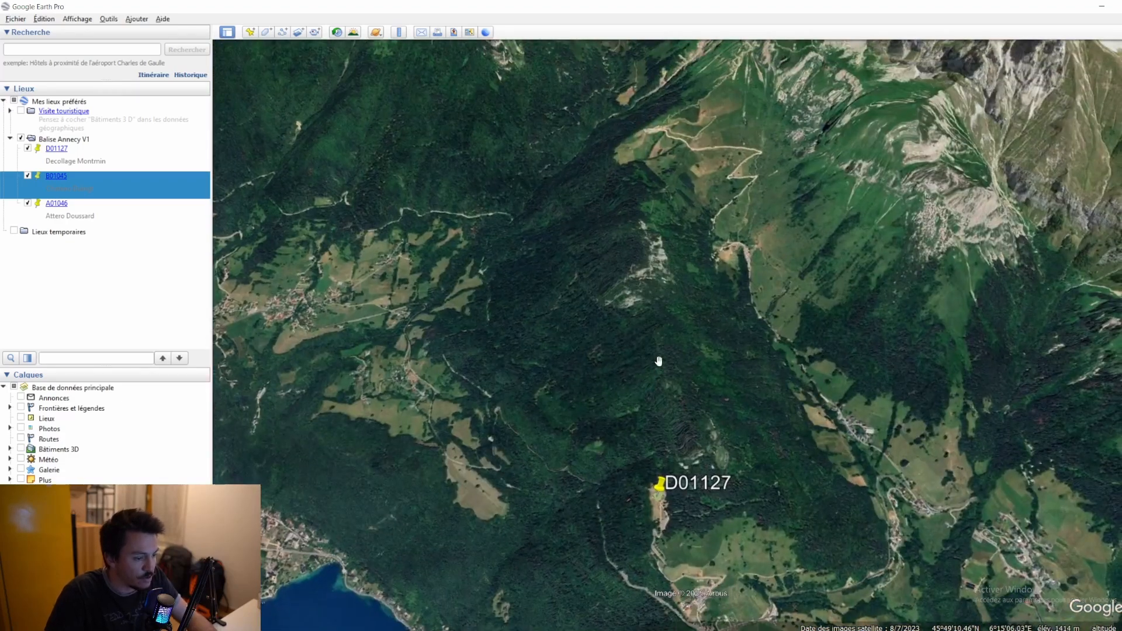
scroll(676, 358, "up", 4)
left_click_drag(652, 381, 340, 562)
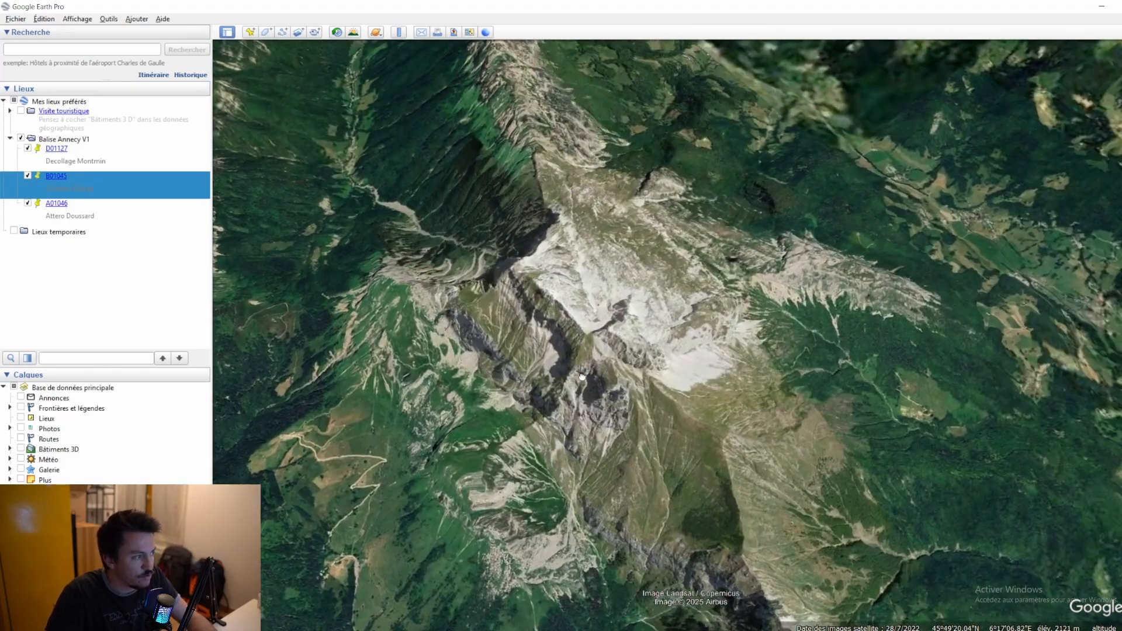
scroll(549, 290, "up", 5)
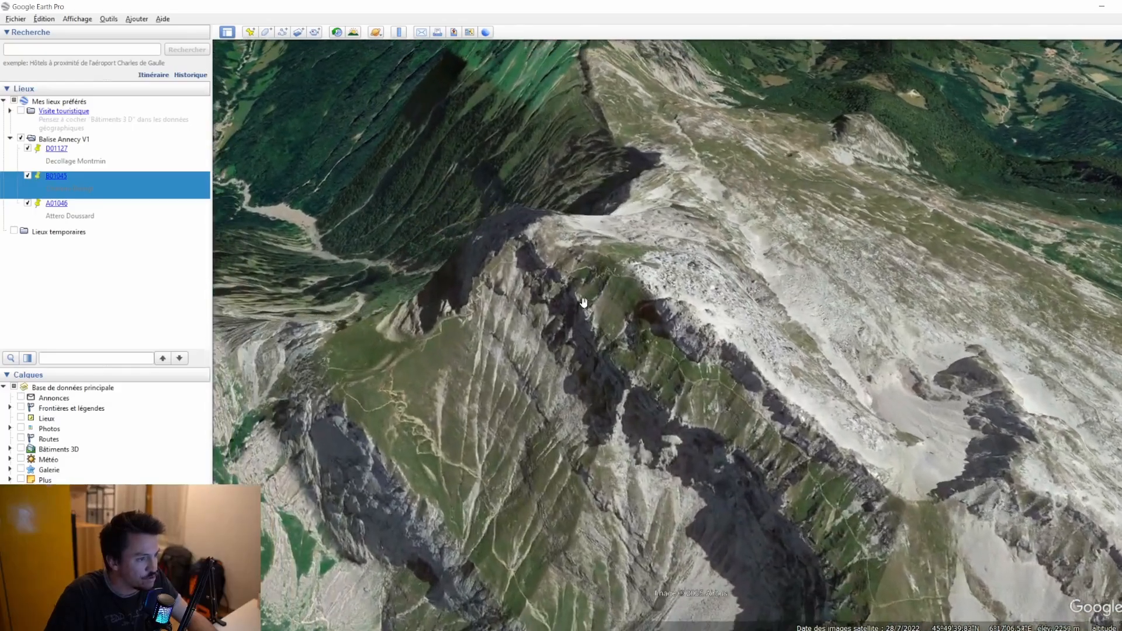
left_click_drag(422, 130, 591, 213)
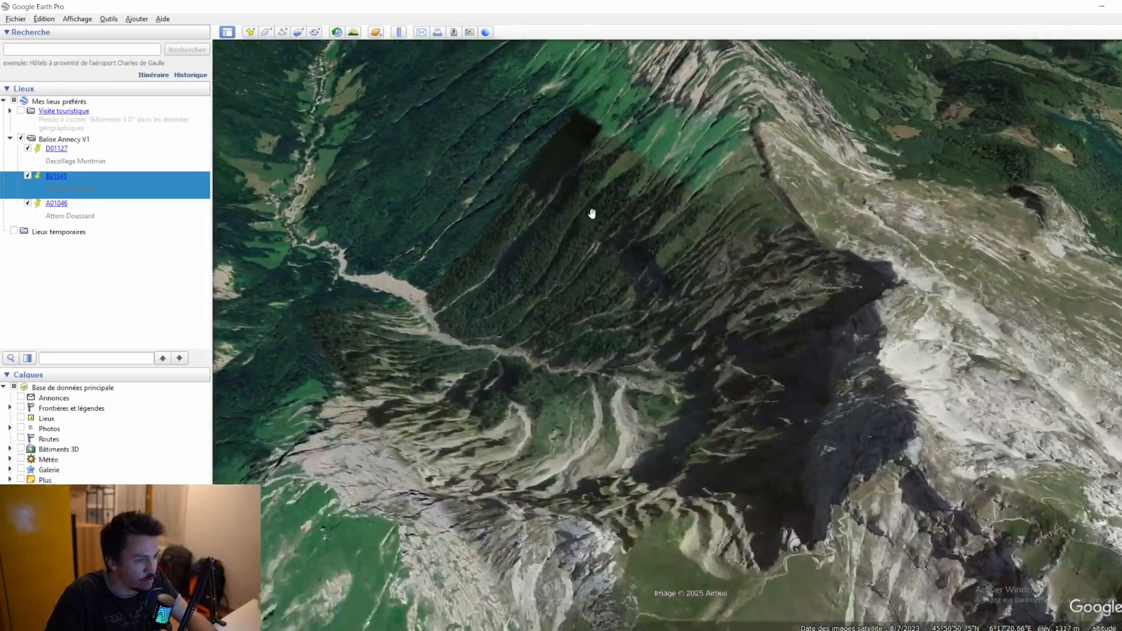
left_click_drag(690, 310, 597, 186)
middle_click_drag(744, 276, 687, 293)
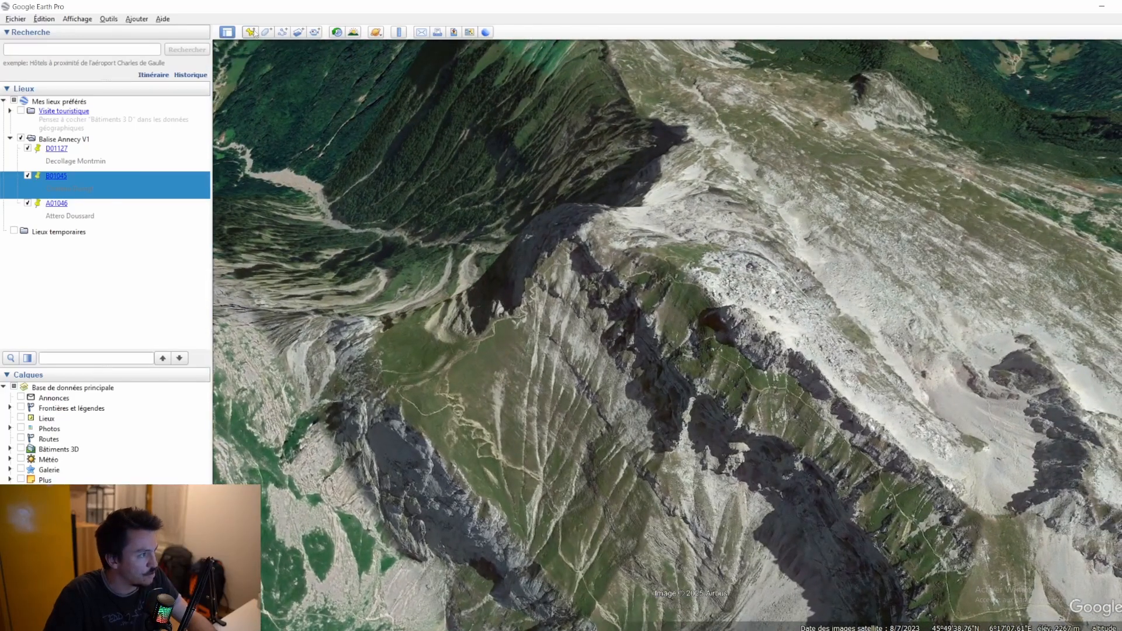
left_click(250, 31)
left_click_drag(696, 327, 699, 266)
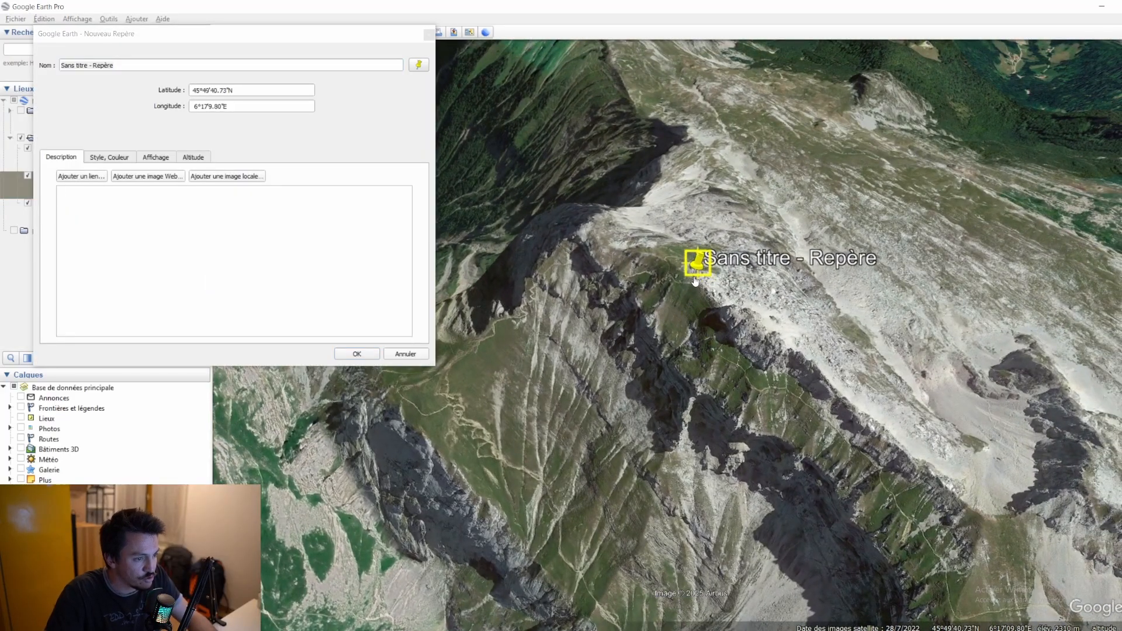
Name the new summit placemark B02 and enter the description Tournette.
left_click(126, 96)
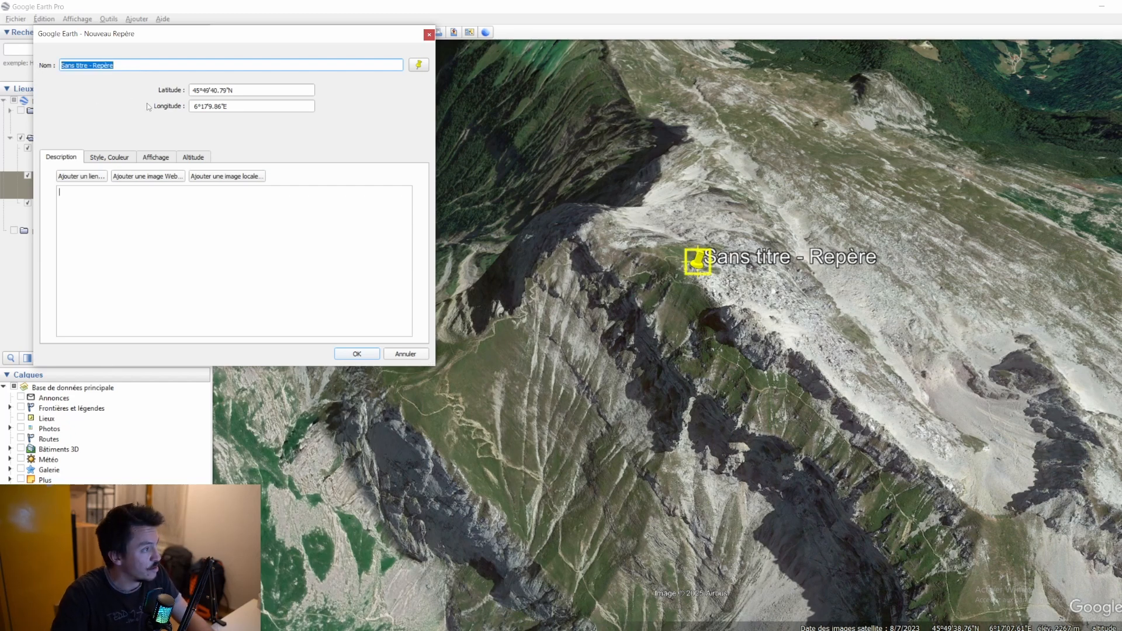
type("B02")
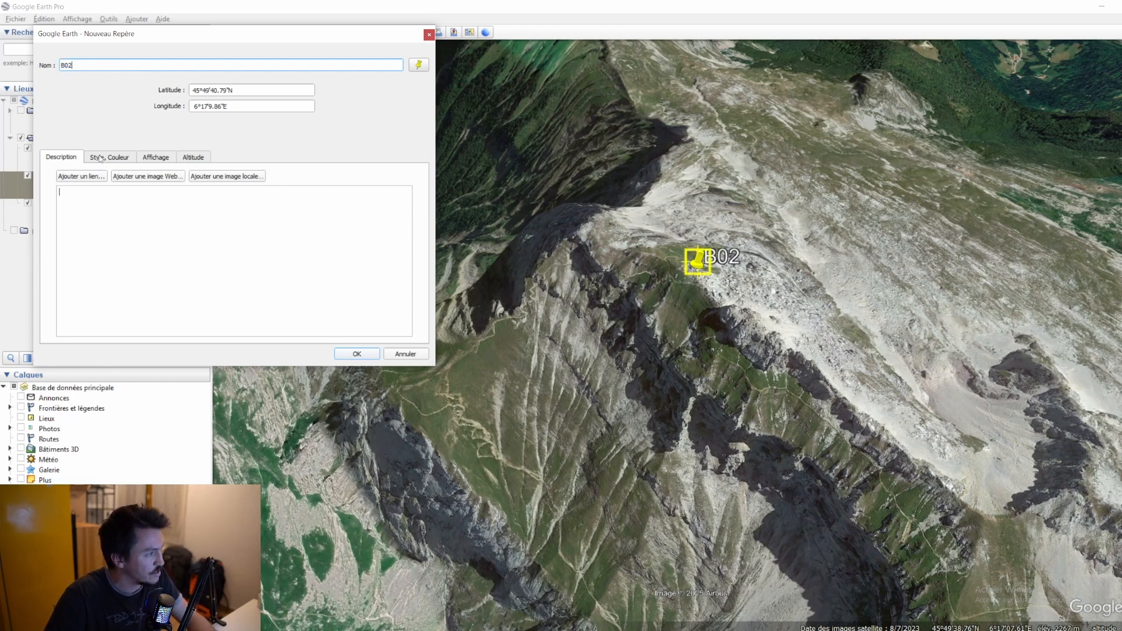
left_click(122, 189)
type("To")
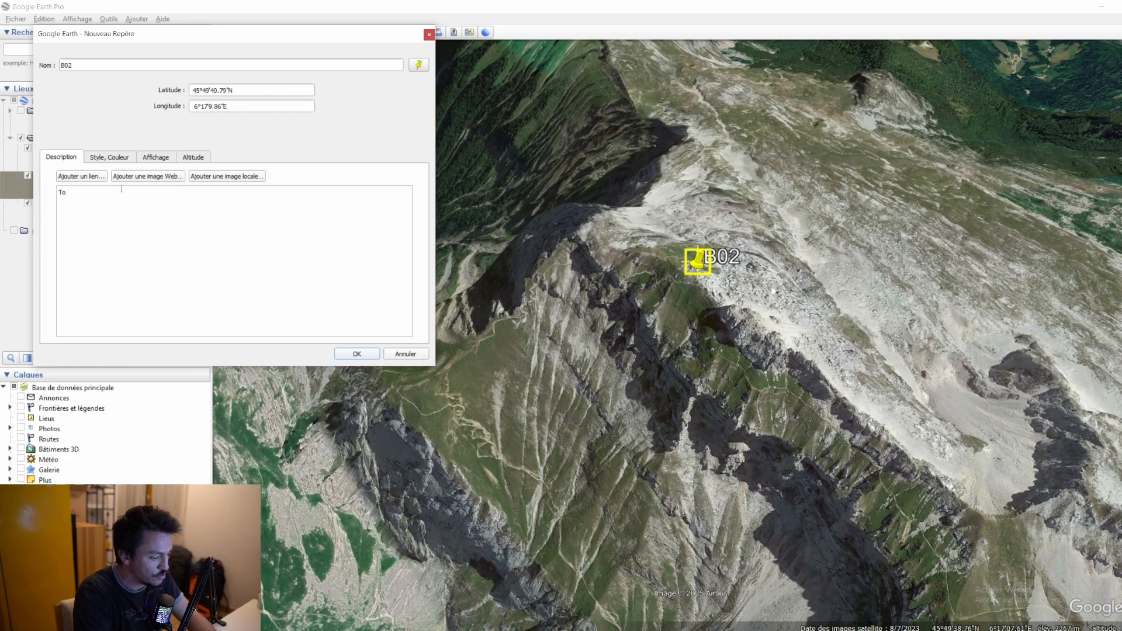
type("urnette")
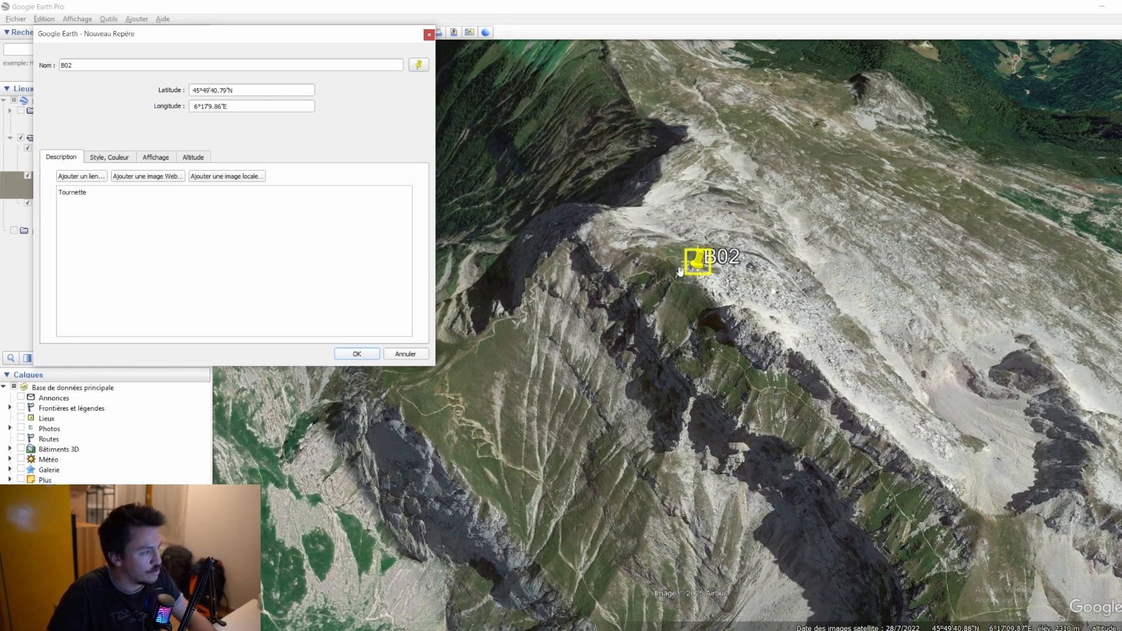
Set the Tournette placemark's altitude mode to Absolue with 2310 m, and append the altitude code 231 so its name reads B02231.
left_click(193, 158)
left_click(284, 185)
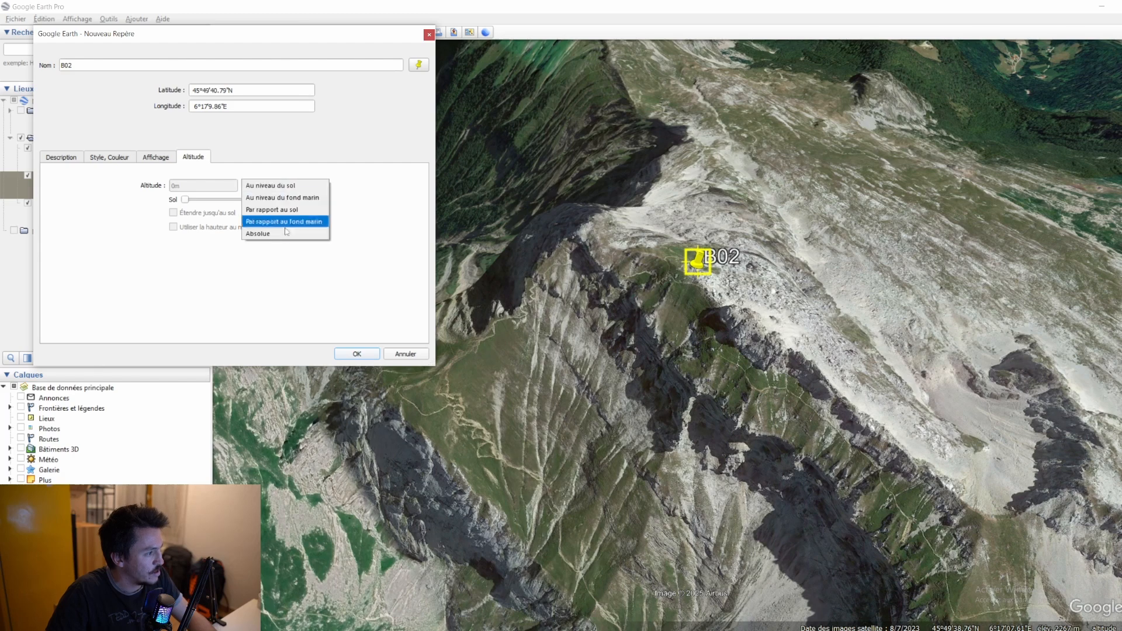
left_click(257, 208)
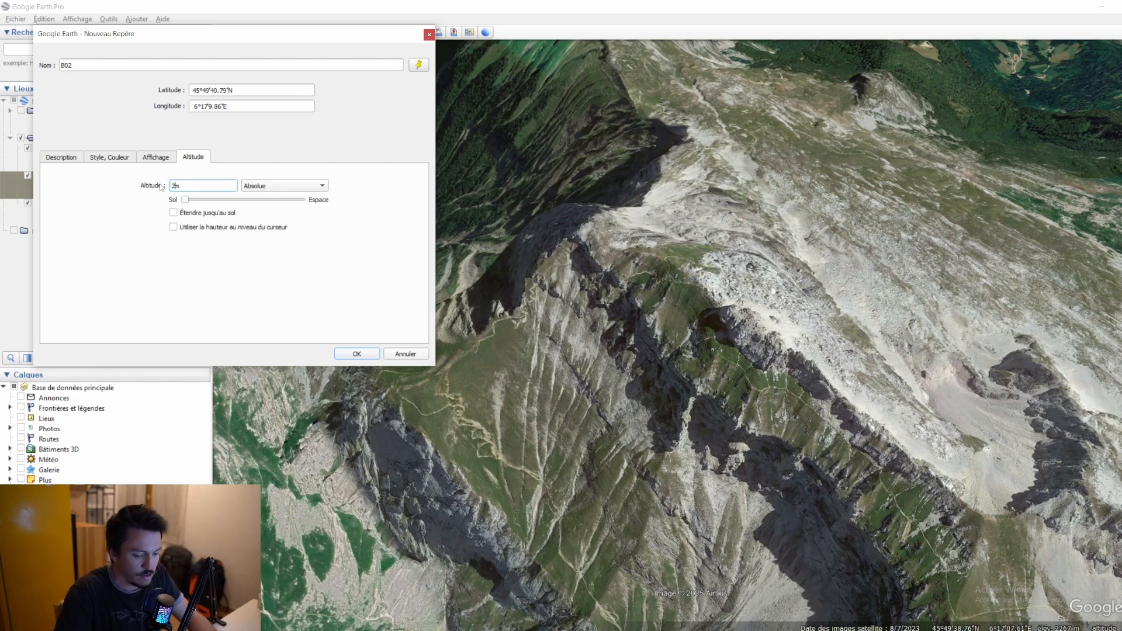
left_click(106, 63)
type("23")
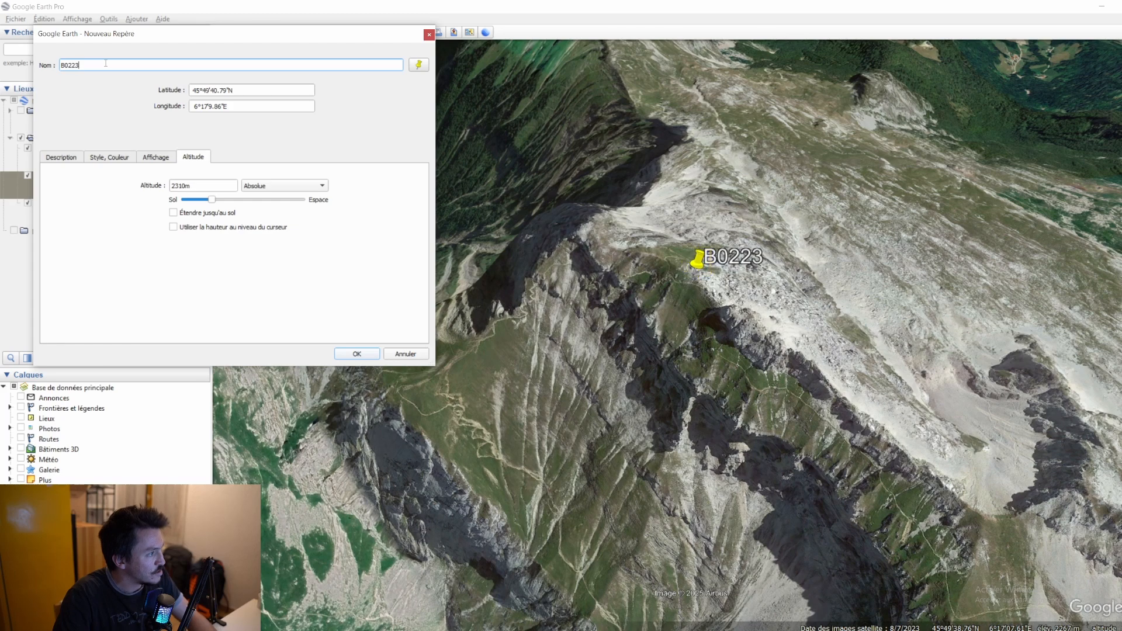
type("1")
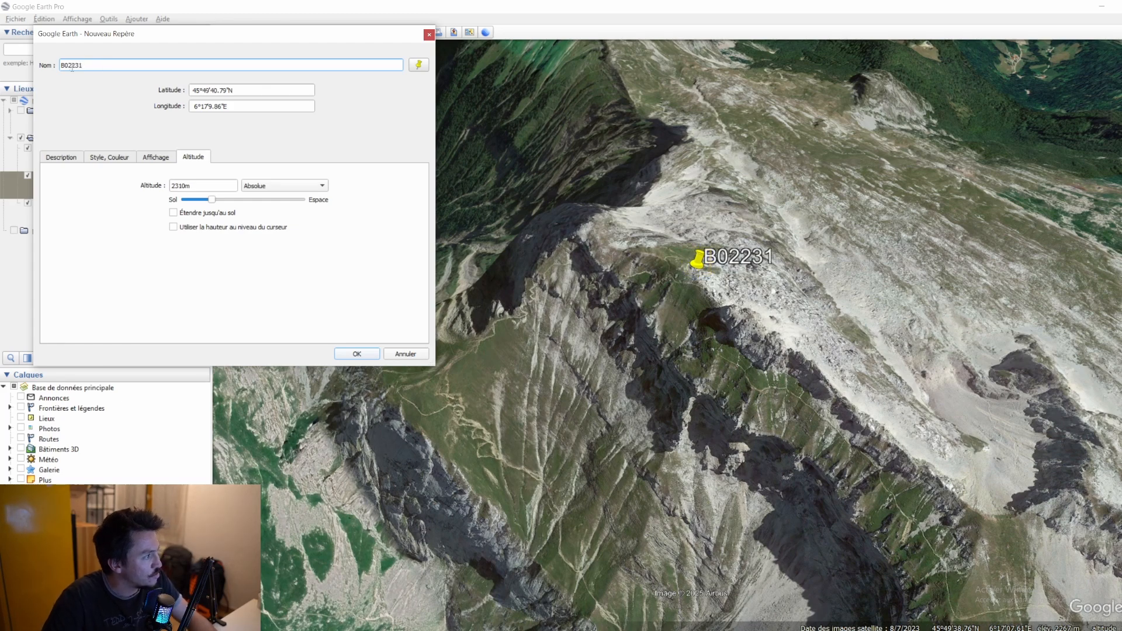
left_click_drag(71, 65, 83, 65)
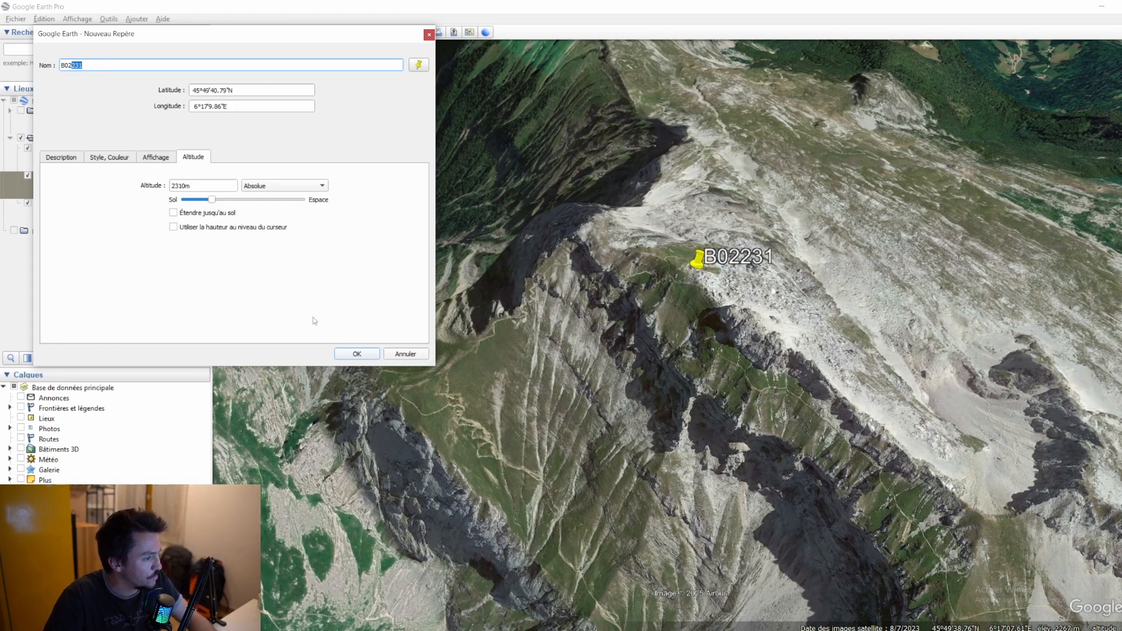
Save the B02231 placemark, move it between B01045 and A01046 in the folder, and fly to it.
left_click(357, 354)
left_click_drag(57, 231, 88, 198)
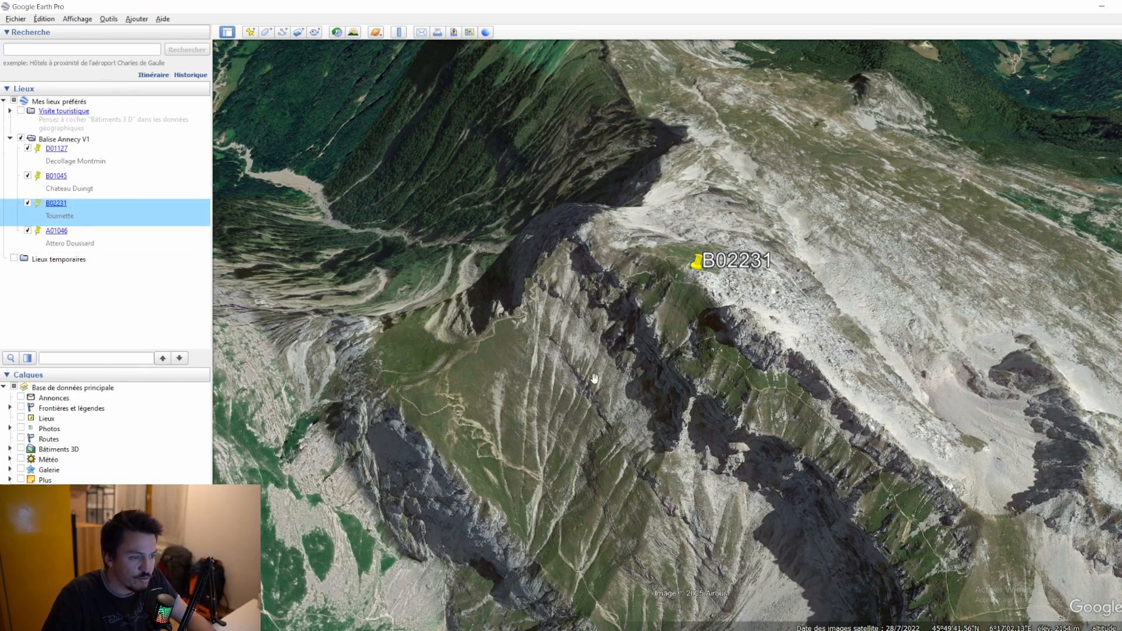
double_click(111, 208)
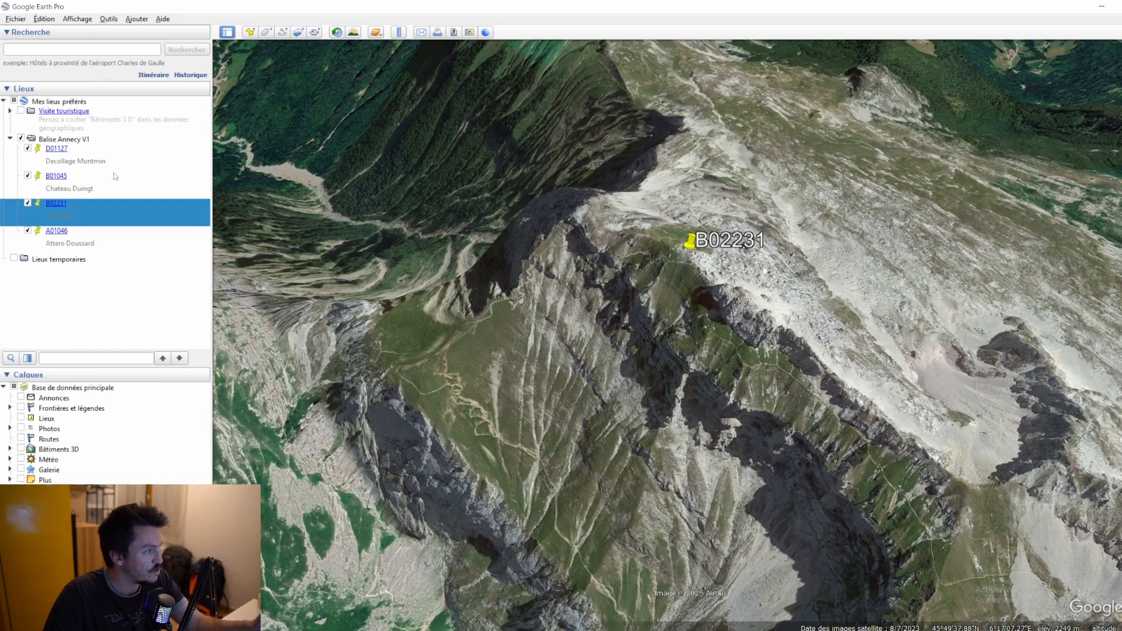
Save the Balise Annecy V1 folder as a KML file named Balise Annecy V1 in Téléchargements > Formation DE.
left_click(69, 141)
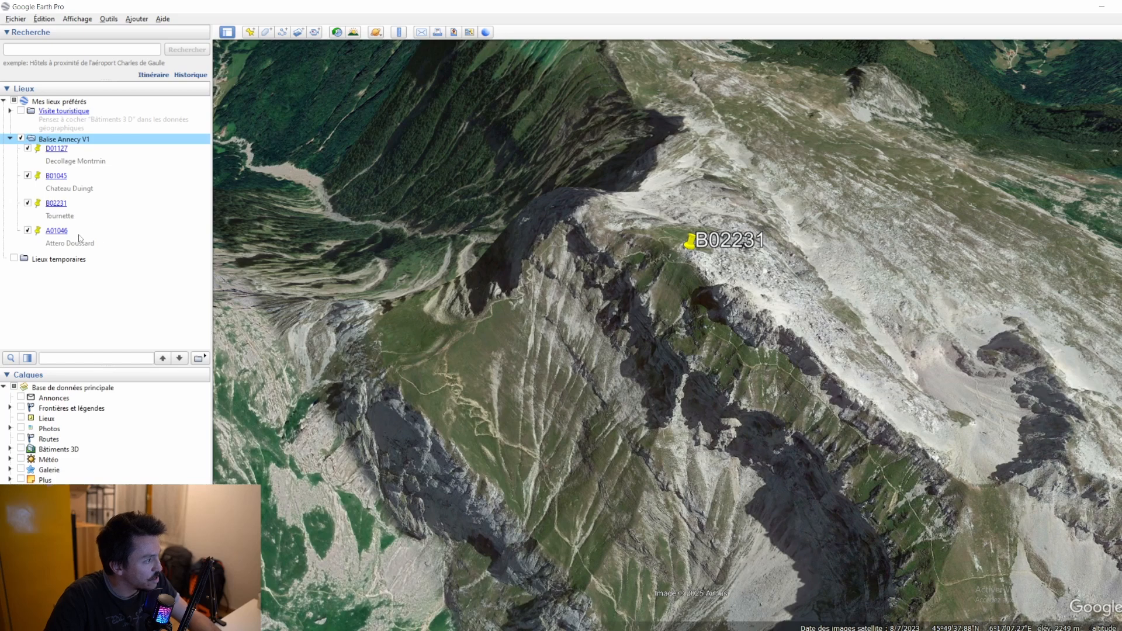
mouse_move(80, 238)
left_mouse_down()
mouse_move(89, 269)
mouse_move(76, 101)
mouse_move(87, 227)
left_mouse_up()
right_click(89, 140)
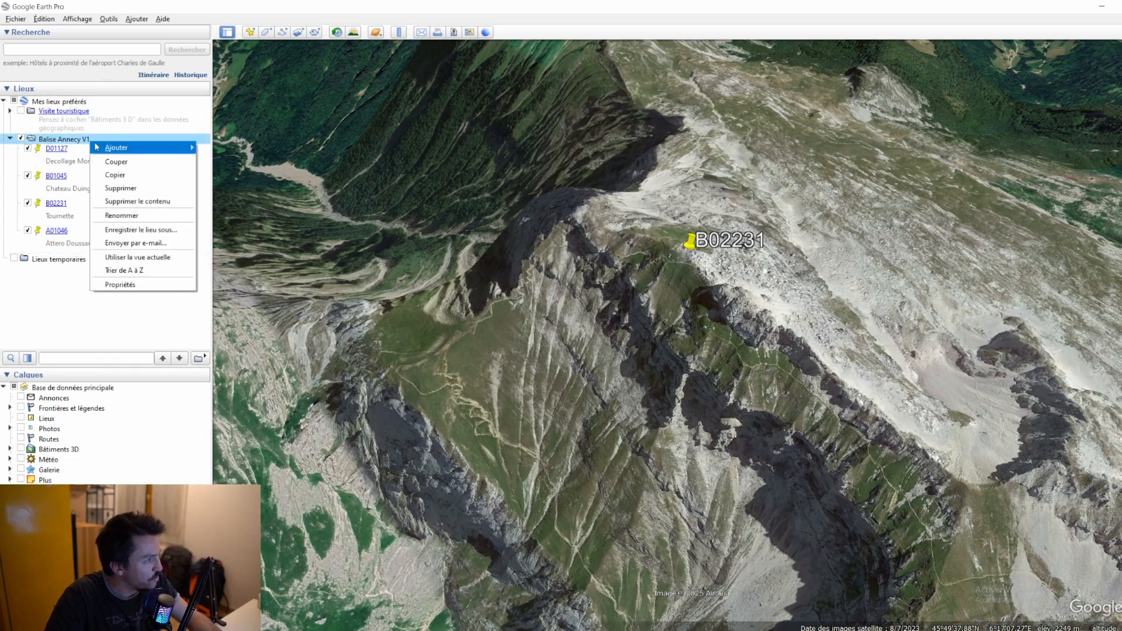
left_click(156, 233)
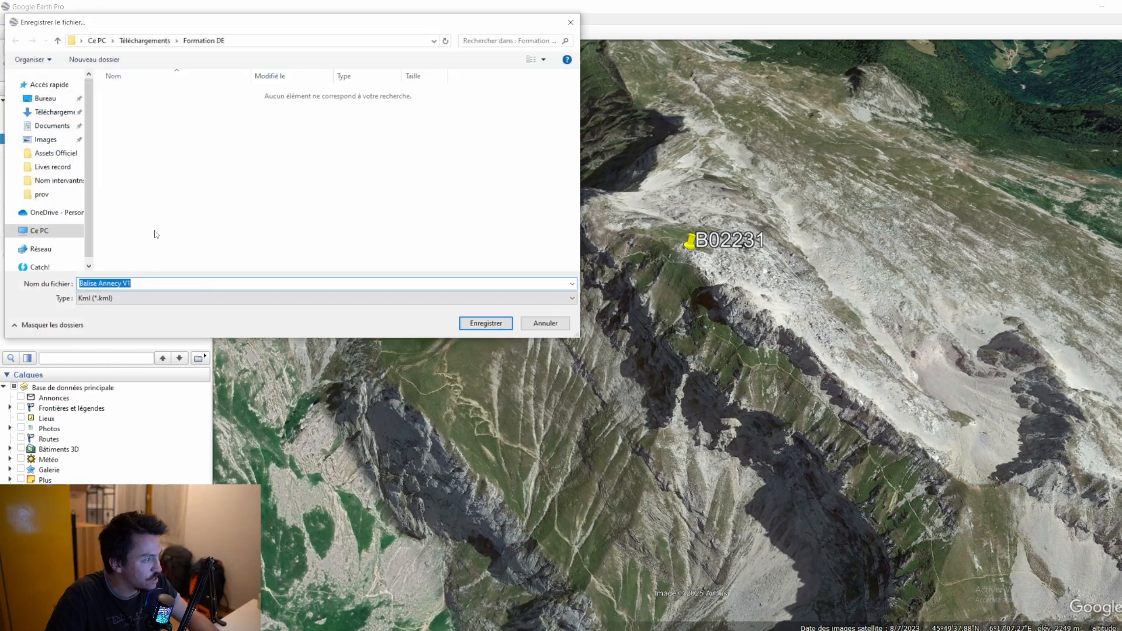
left_click(155, 282)
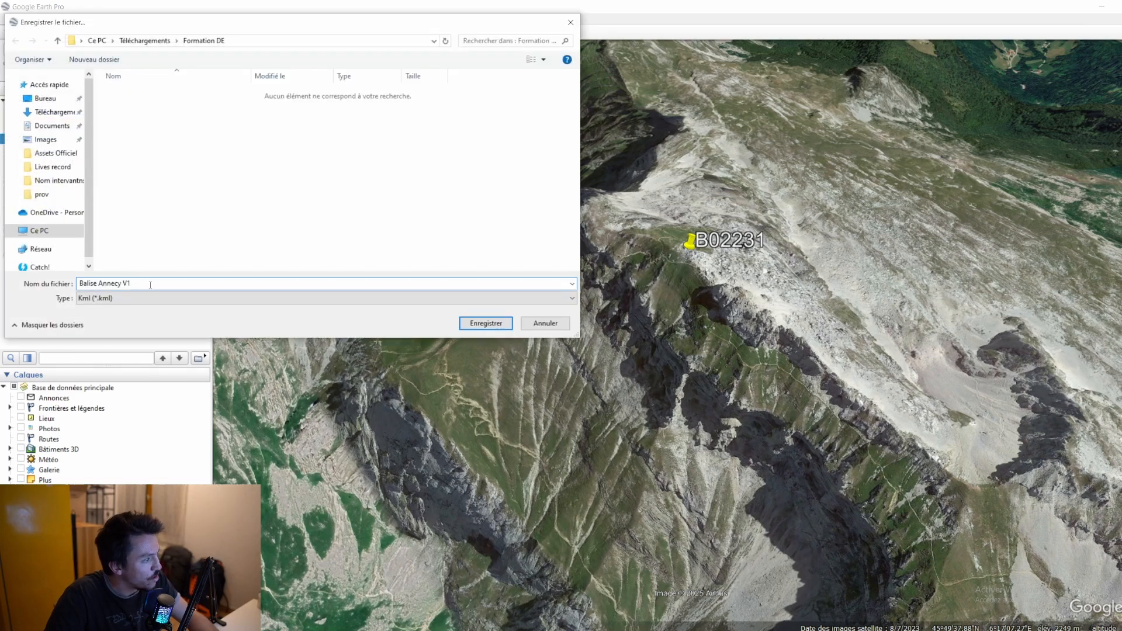
left_click(139, 298)
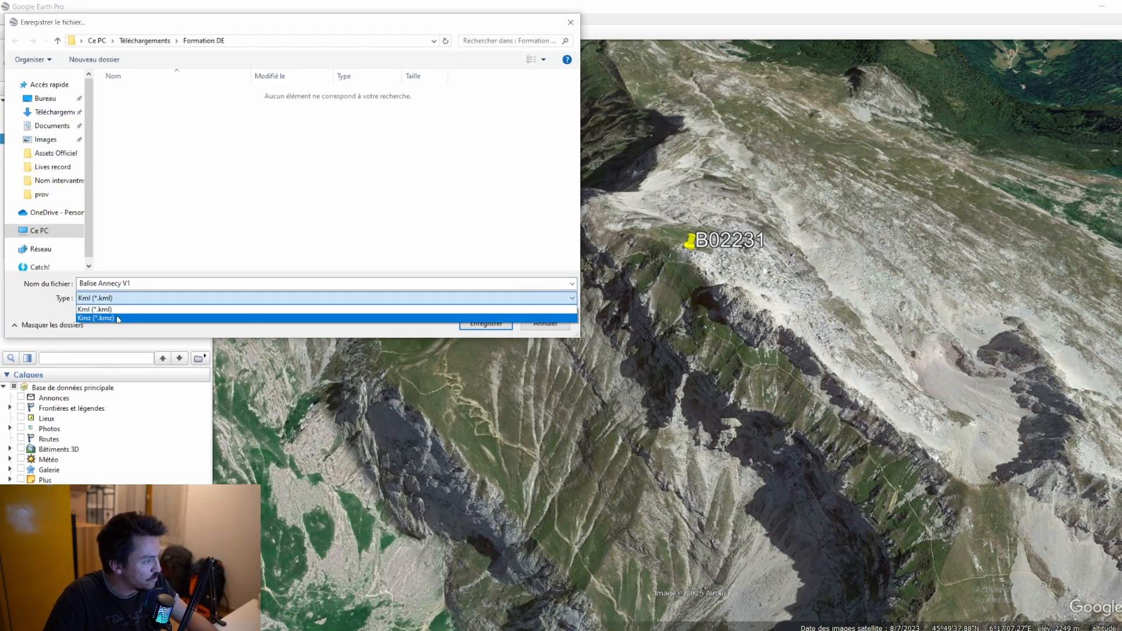
left_click(112, 314)
left_click(113, 299)
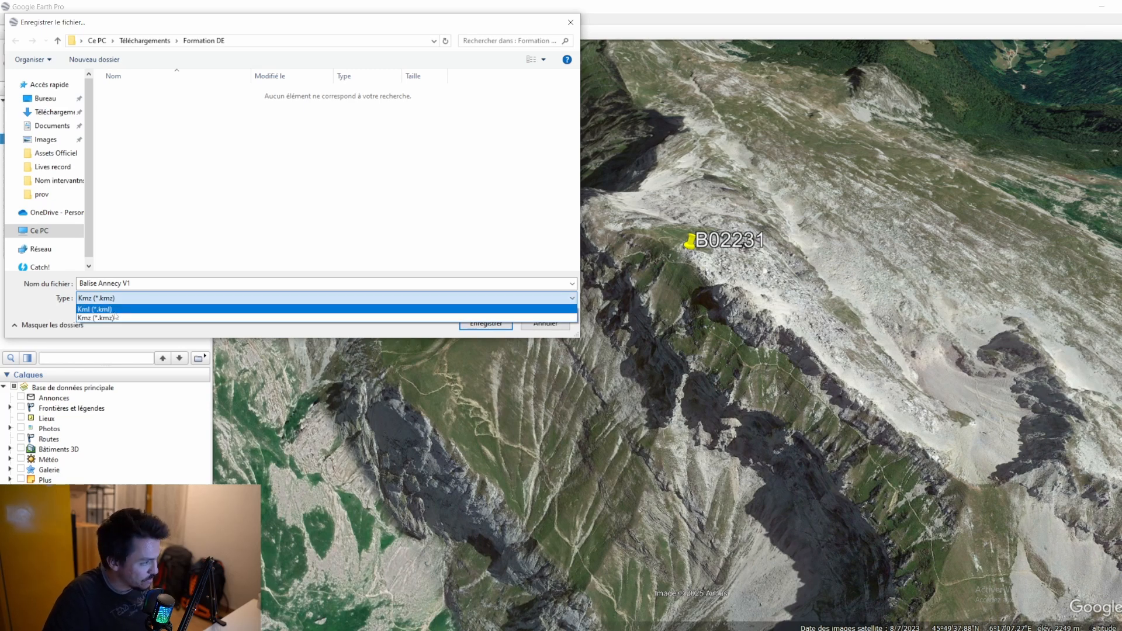
left_click(114, 310)
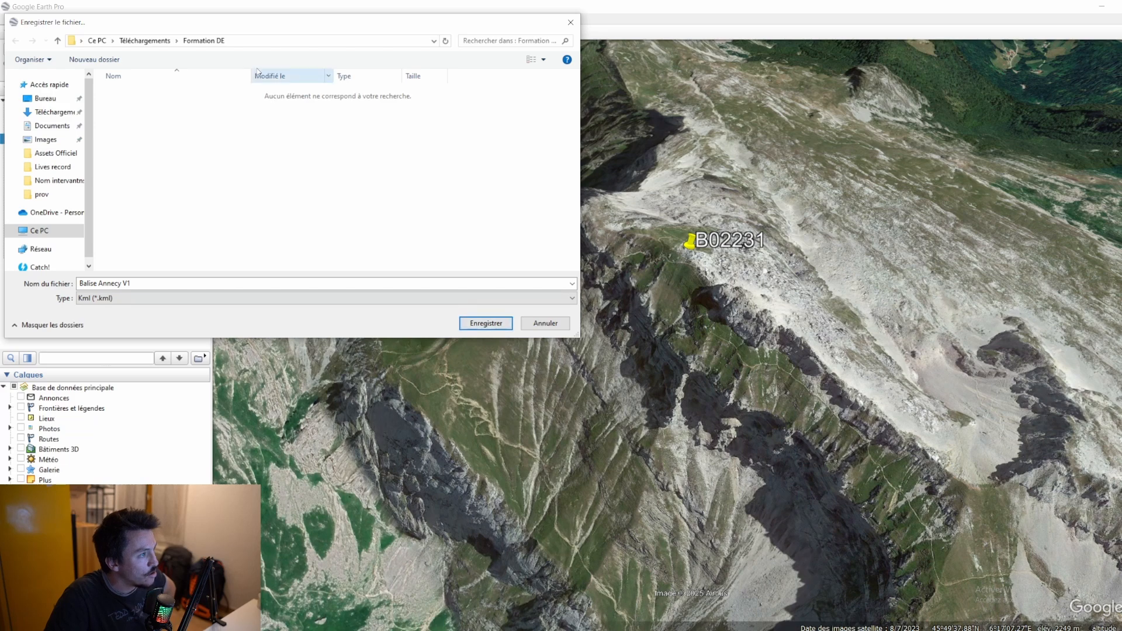
left_click(485, 325)
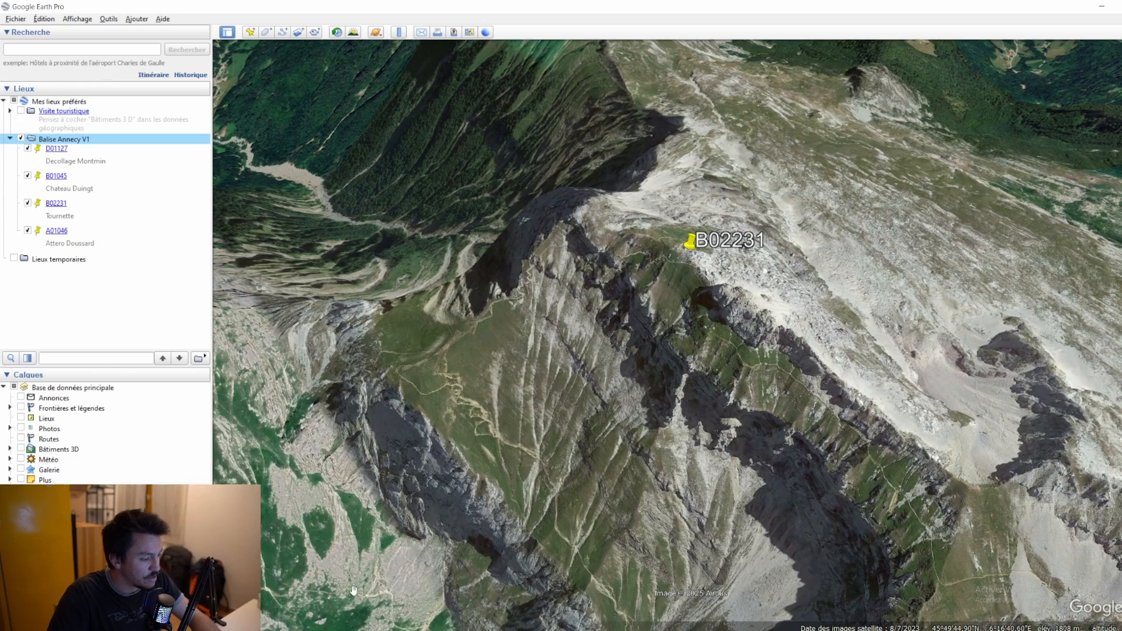
Switch to the GPS Visualizer GPSBabel conversion page and set the input file format to Google Earth (Keyhole) Markup Language.
left_click(348, 630)
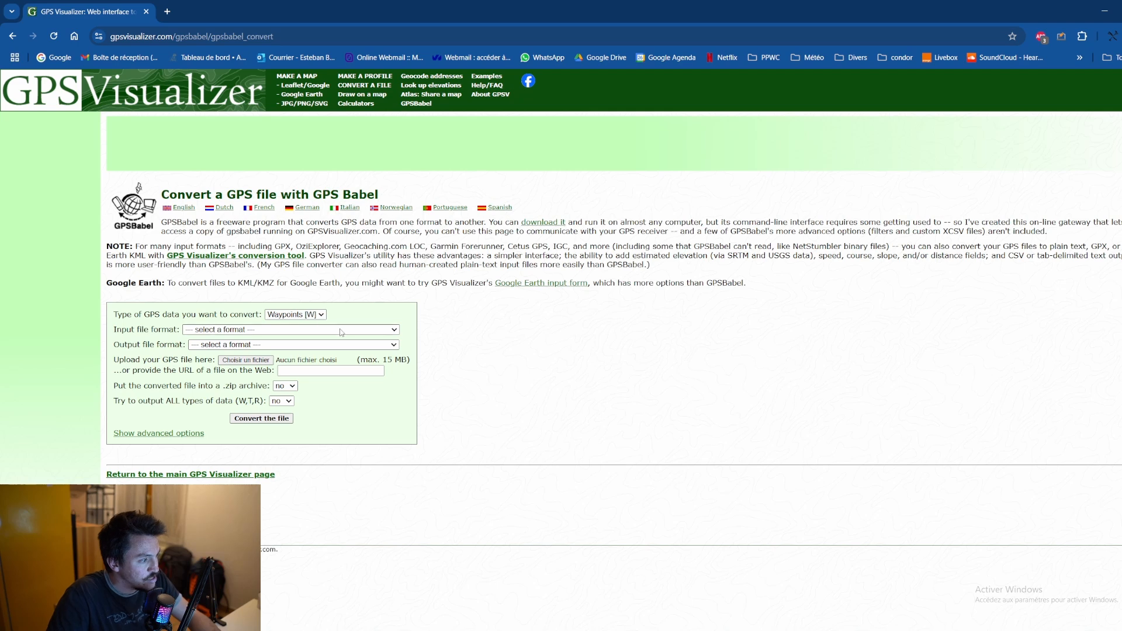
left_click(198, 330)
scroll(256, 444, "down", 8)
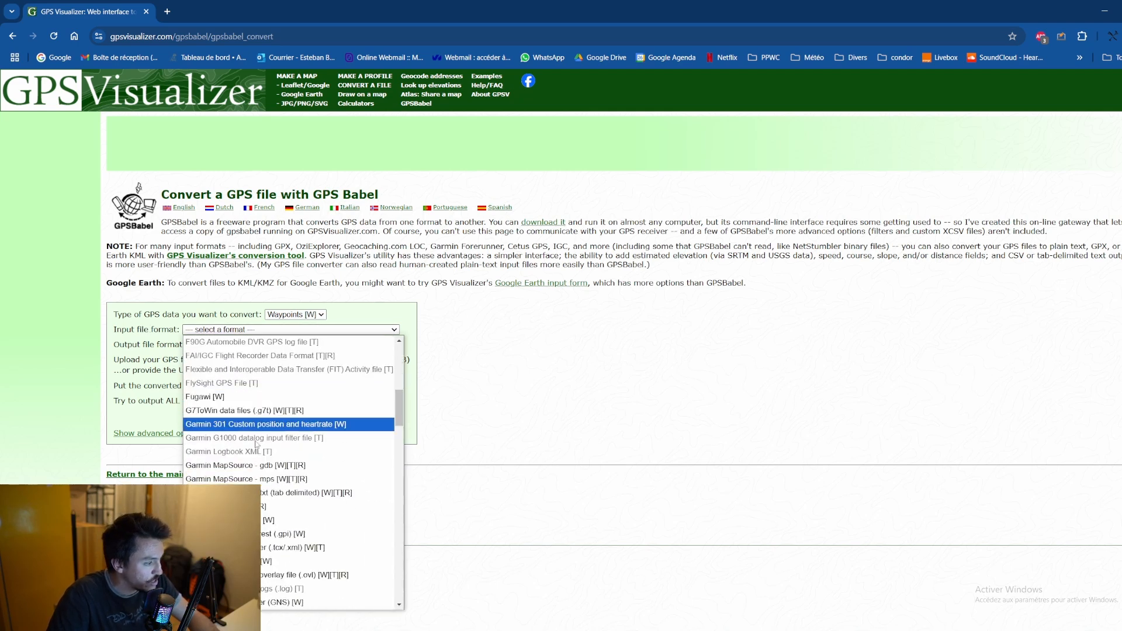
scroll(257, 444, "down", 5)
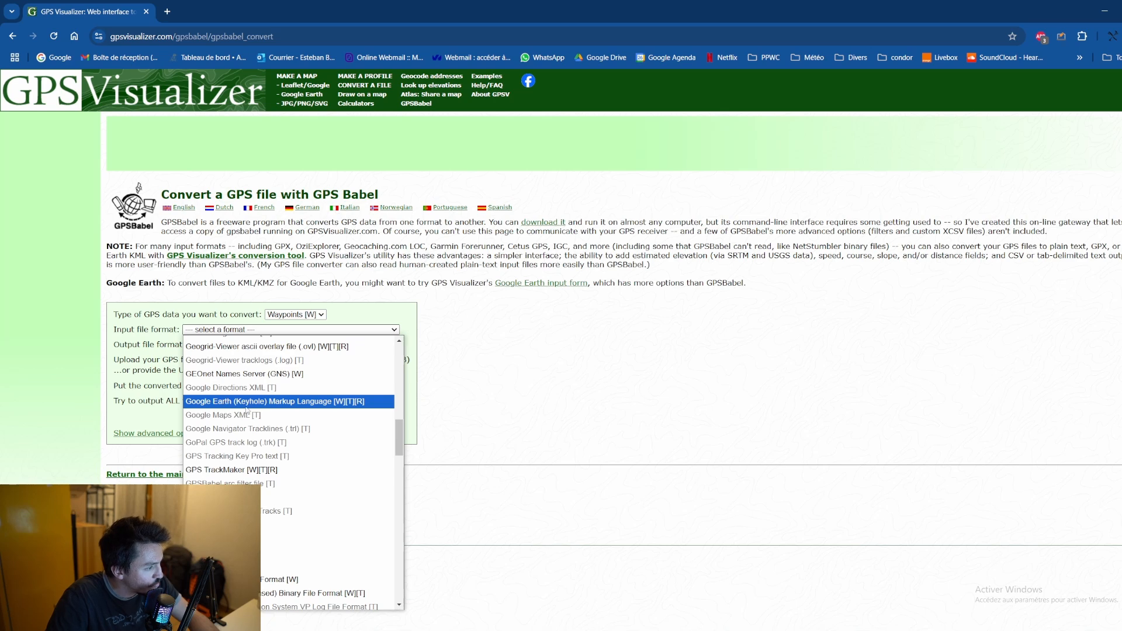
left_click(308, 403)
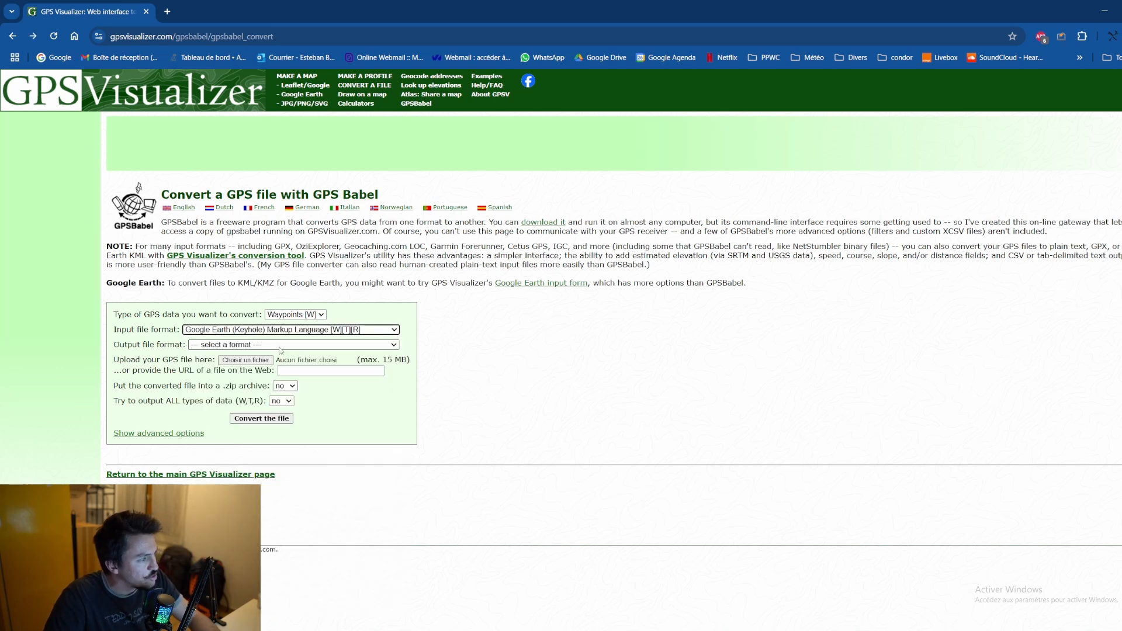
Set the output file format of the conversion to OziExplorer.
left_click(211, 345)
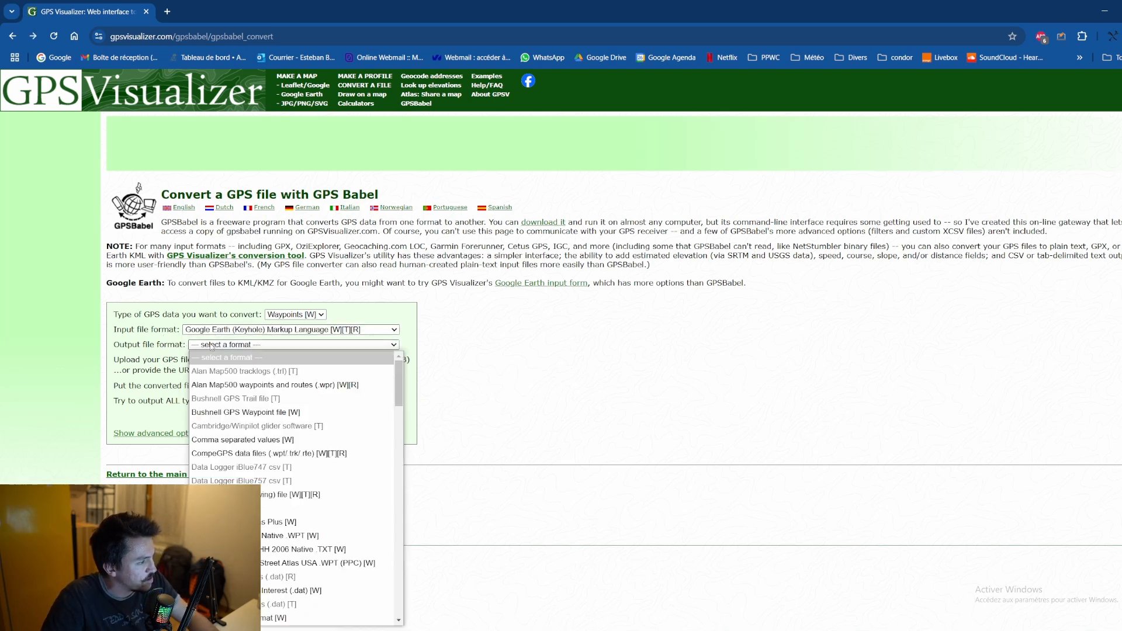
scroll(258, 424, "down", 5)
scroll(257, 425, "down", 12)
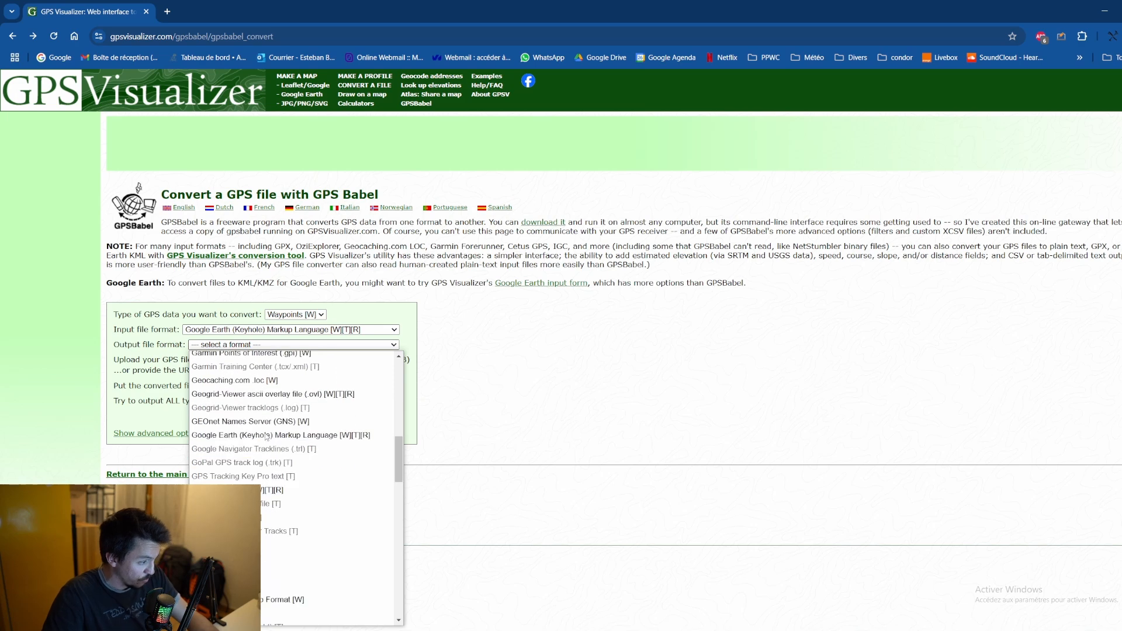
scroll(272, 454, "down", 12)
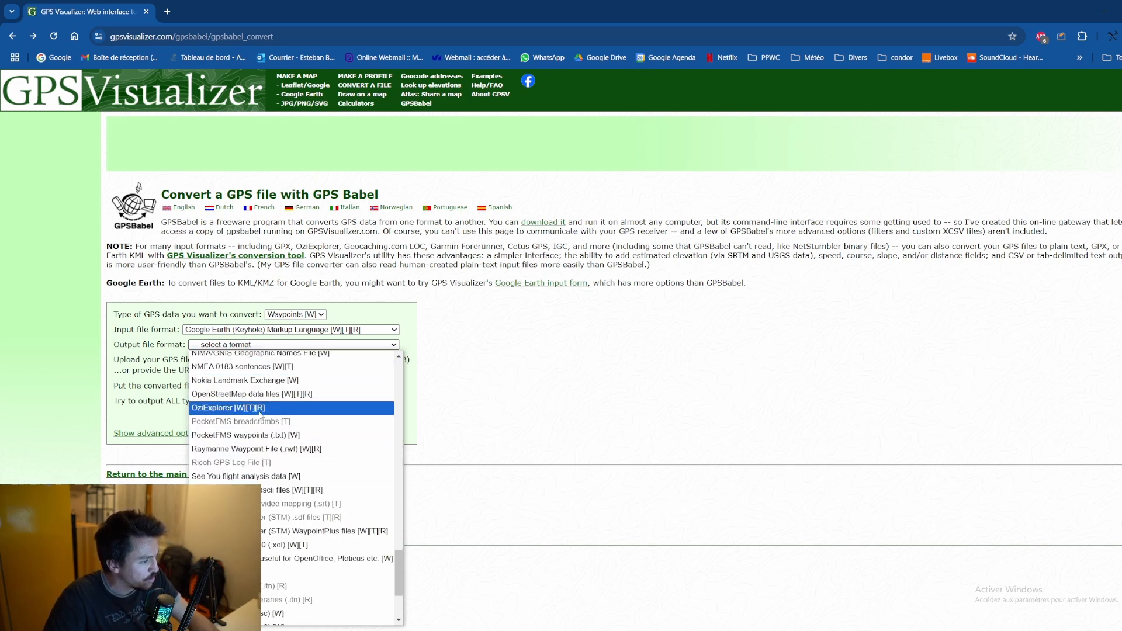
left_click(261, 412)
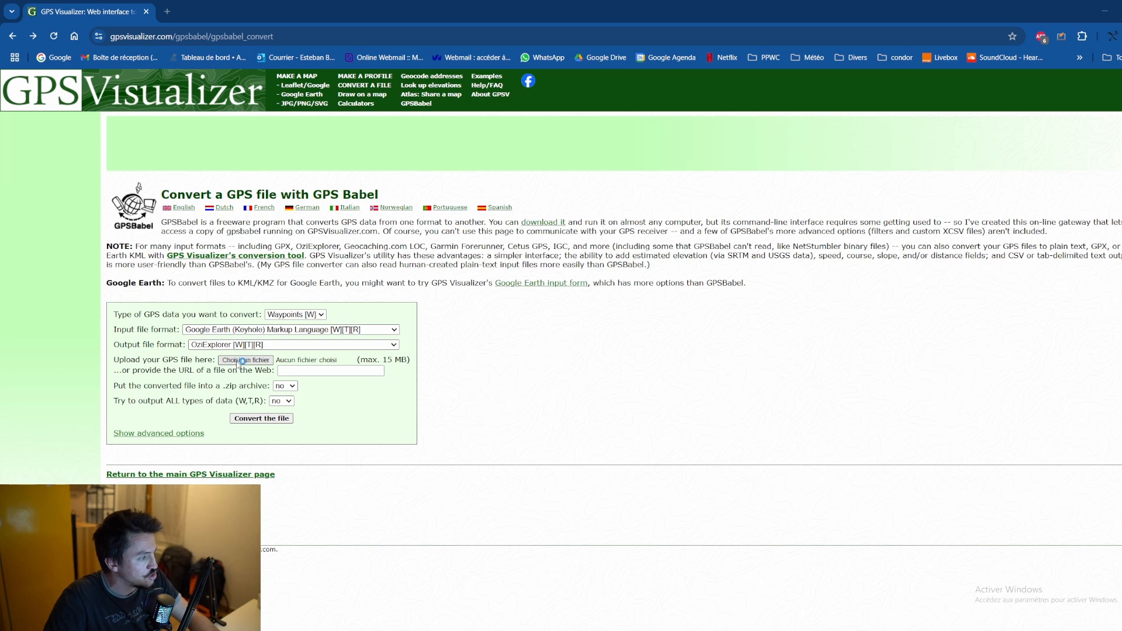
Convert the Balise Annecy V1.kml file and download the resulting Balise Annecy V1.wpt.
left_click(245, 360)
double_click(141, 82)
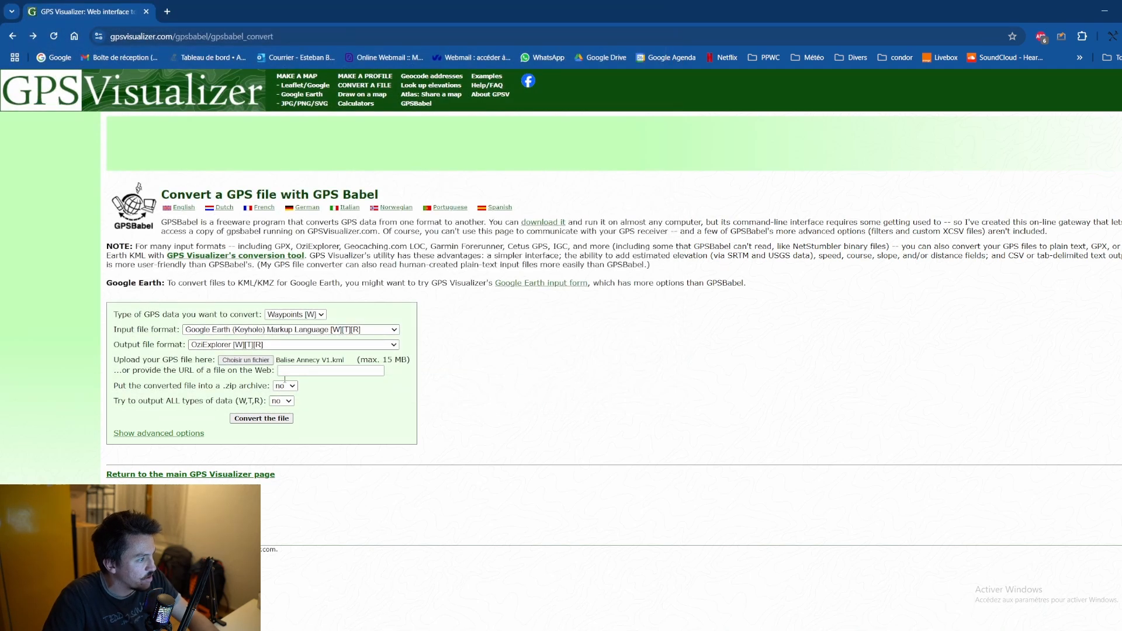
left_click(270, 419)
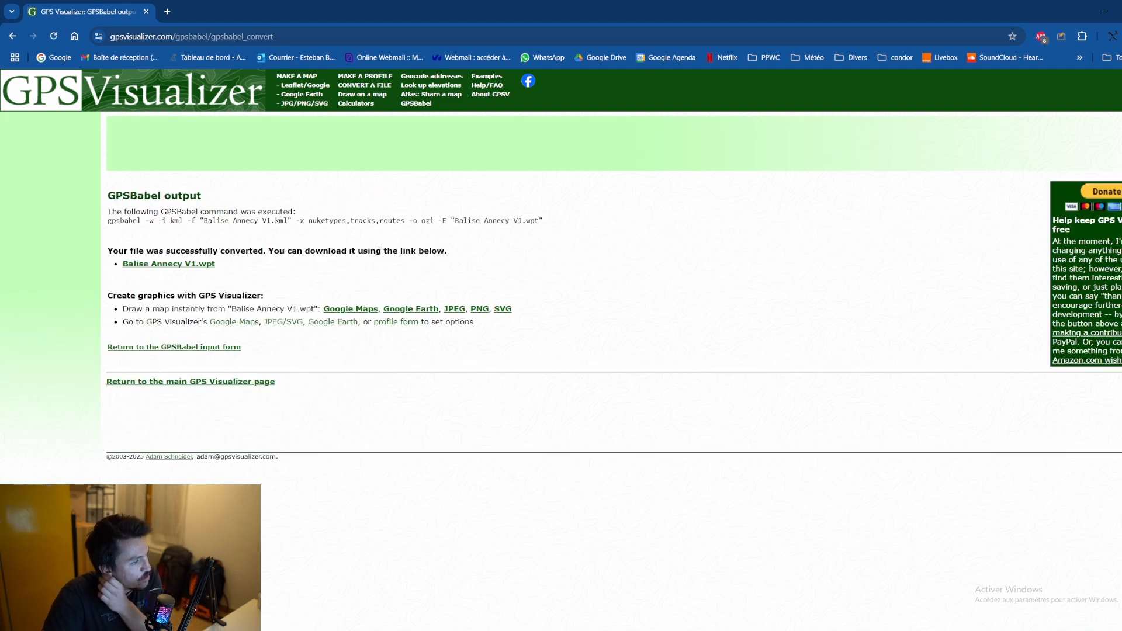
left_click(140, 265)
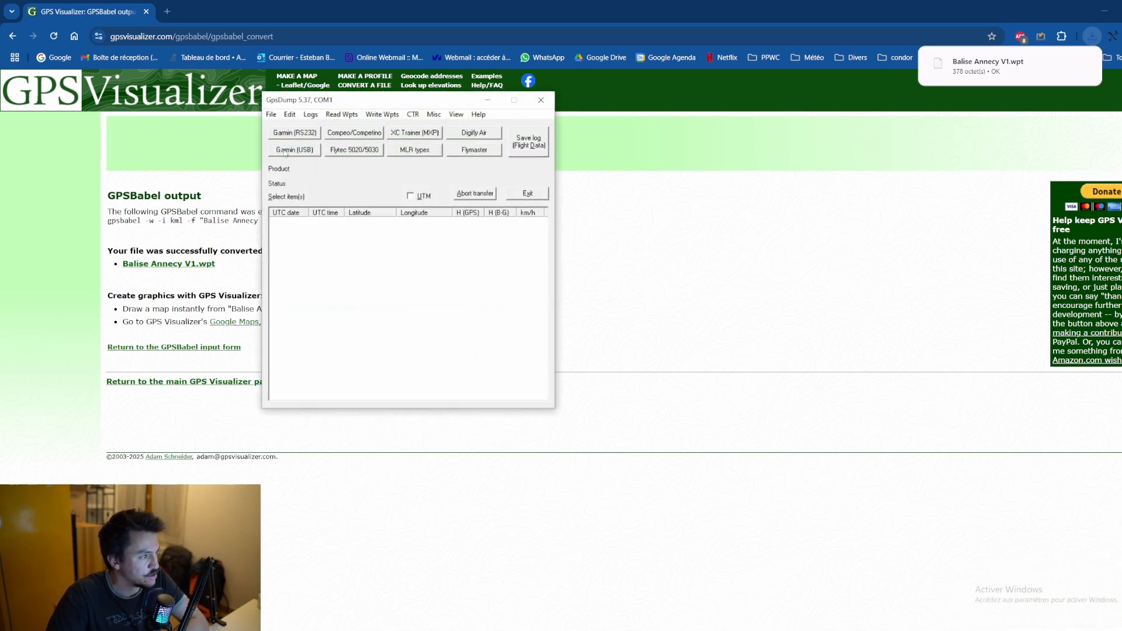
Switch to GpsDump and open the Balise Annecy V1.wpt waypoint file from Téléchargements, using the Ozi/GpsDump file type.
left_click(271, 115)
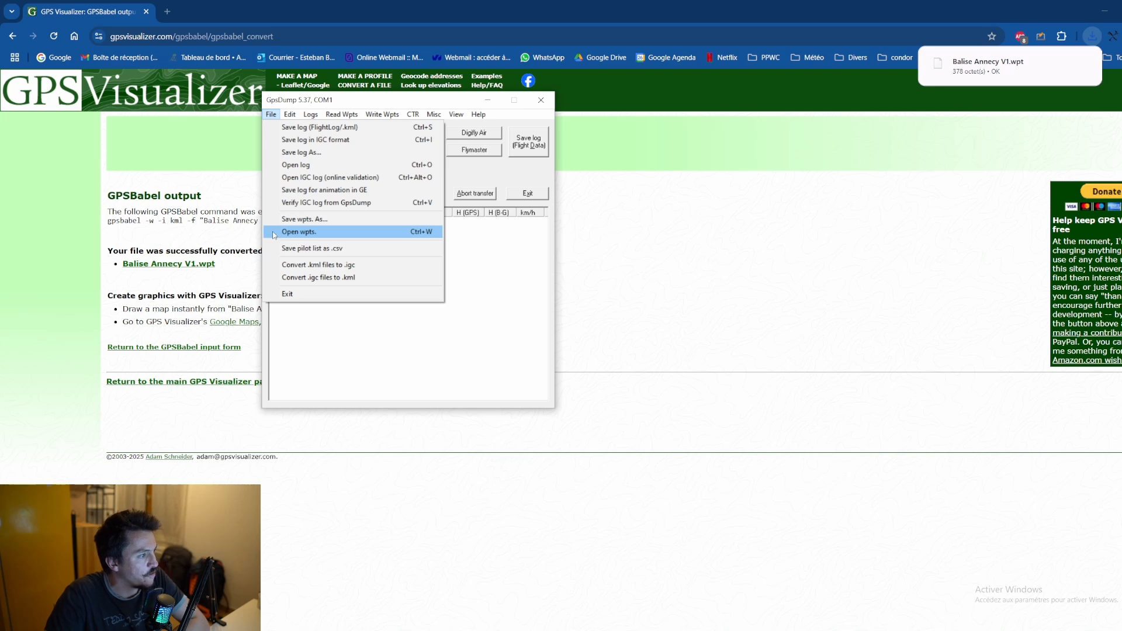
left_click(310, 233)
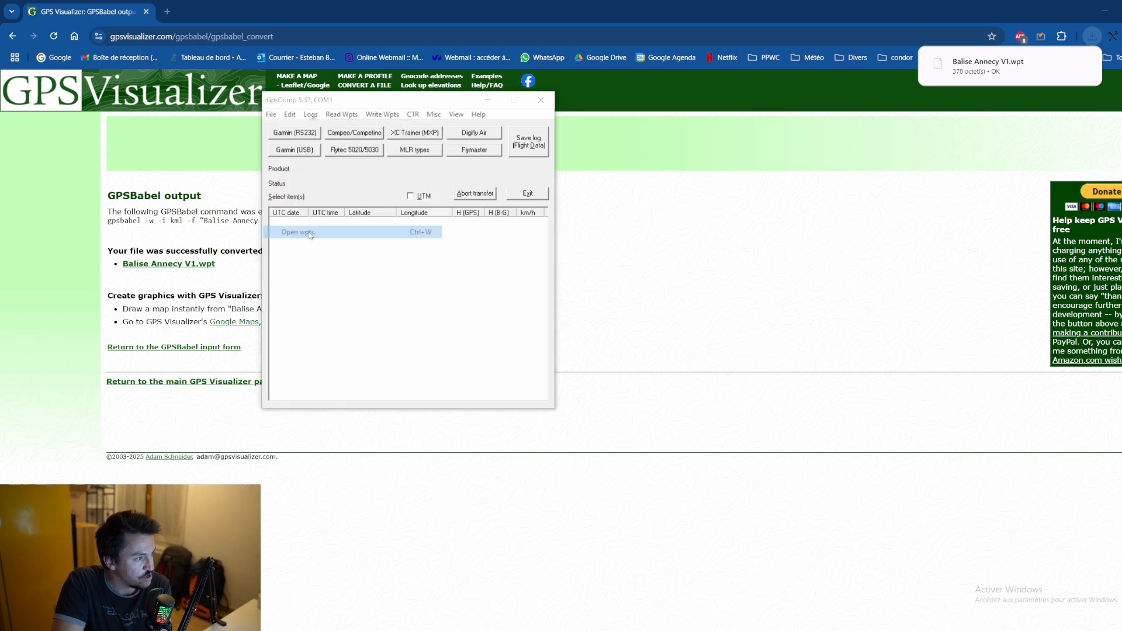
left_click(780, 417)
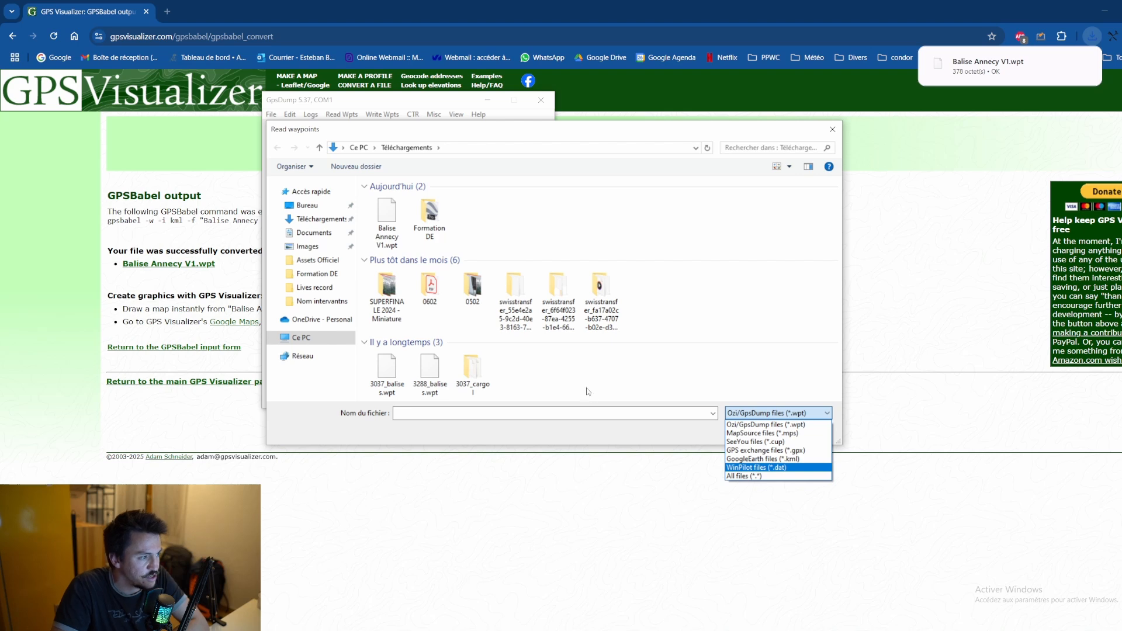
left_click(395, 250)
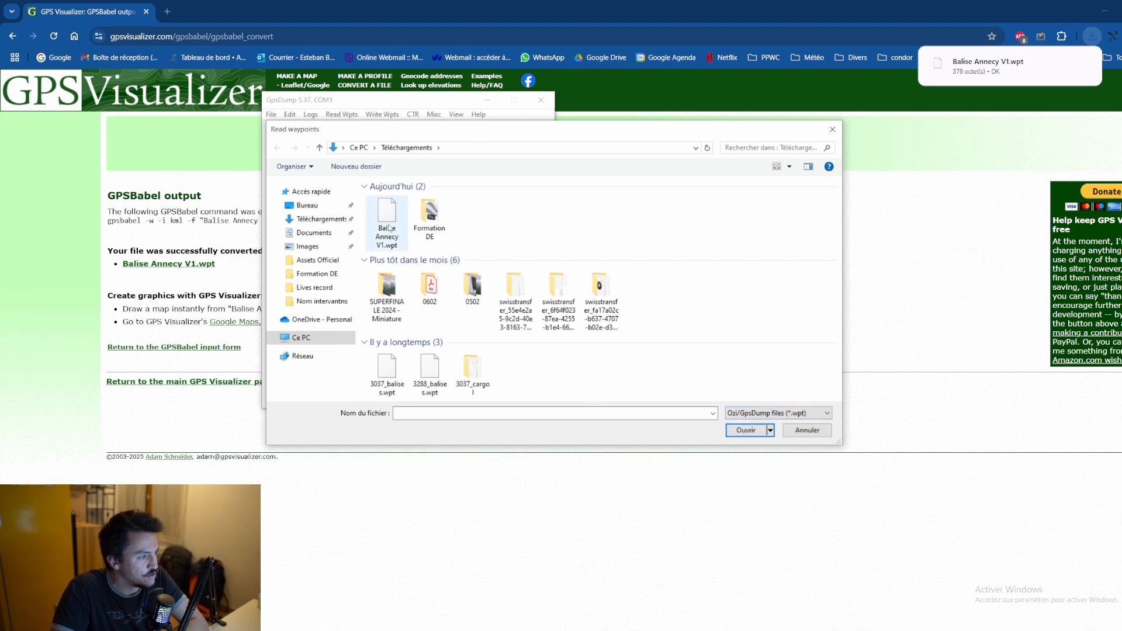
double_click(390, 230)
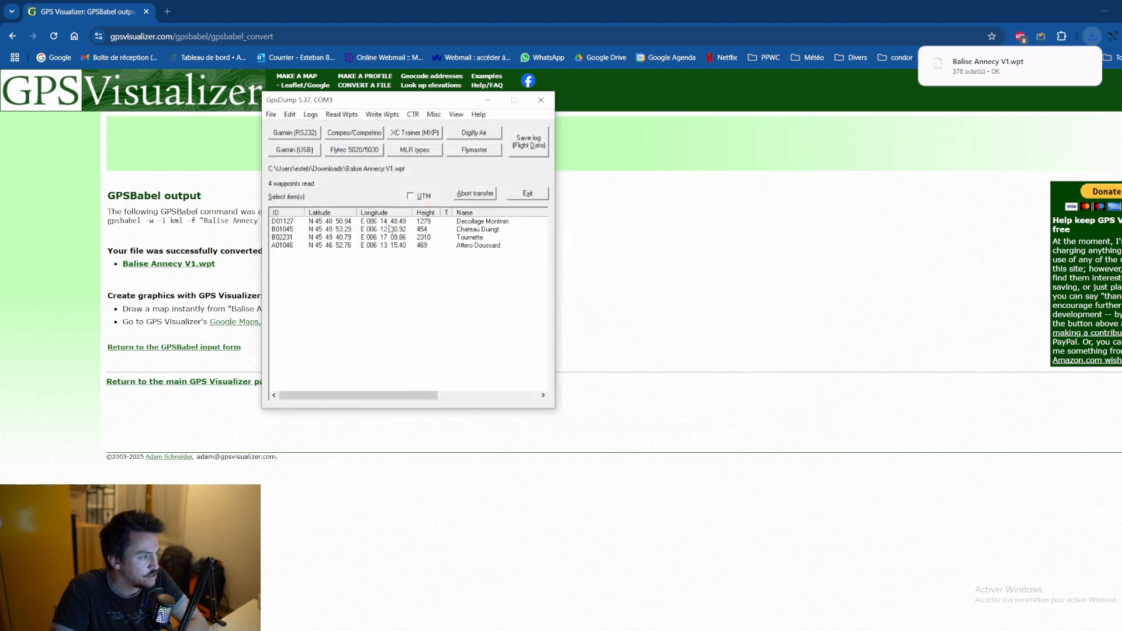
Check the ID, height and name of each waypoint loaded from the Balise Annecy V1.wpt file.
left_click(291, 222)
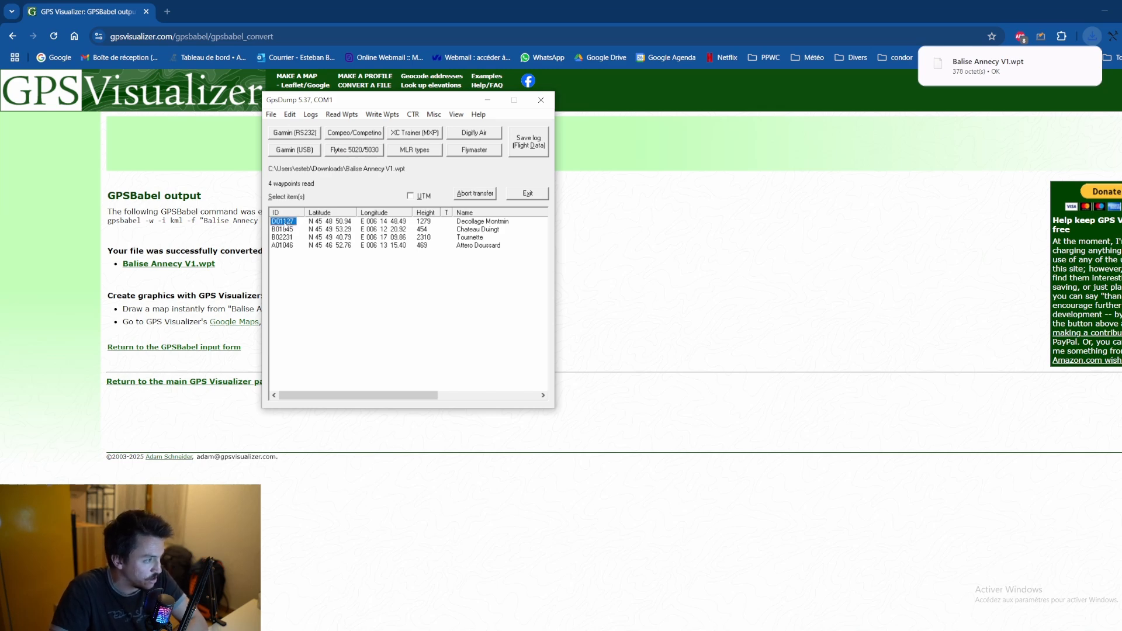
left_click(288, 229)
left_click(288, 237)
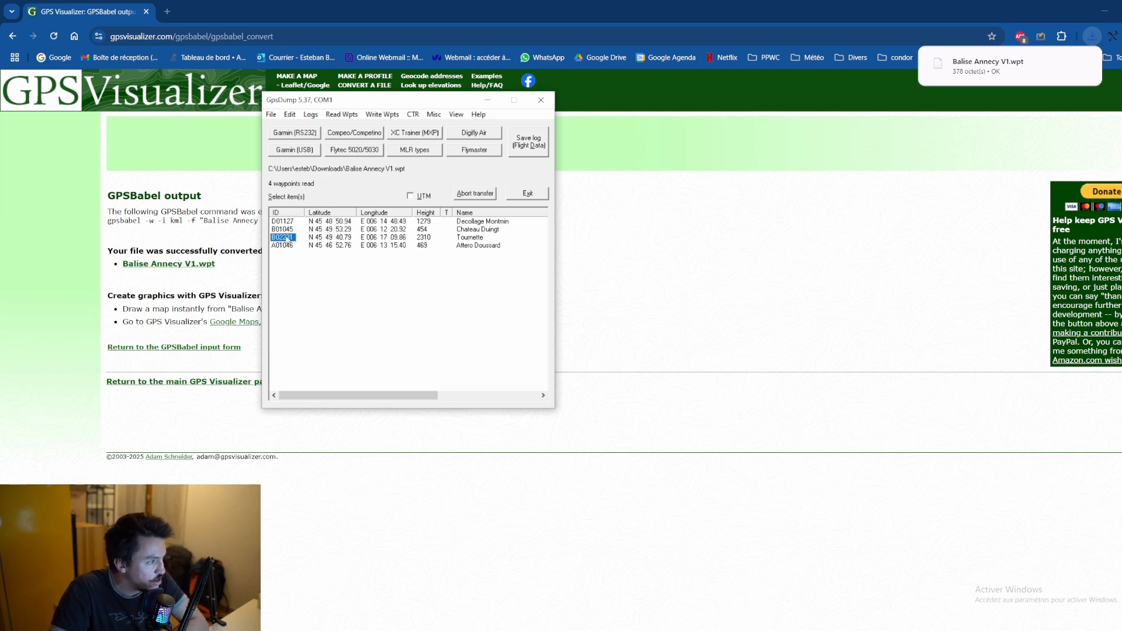
left_click(288, 245)
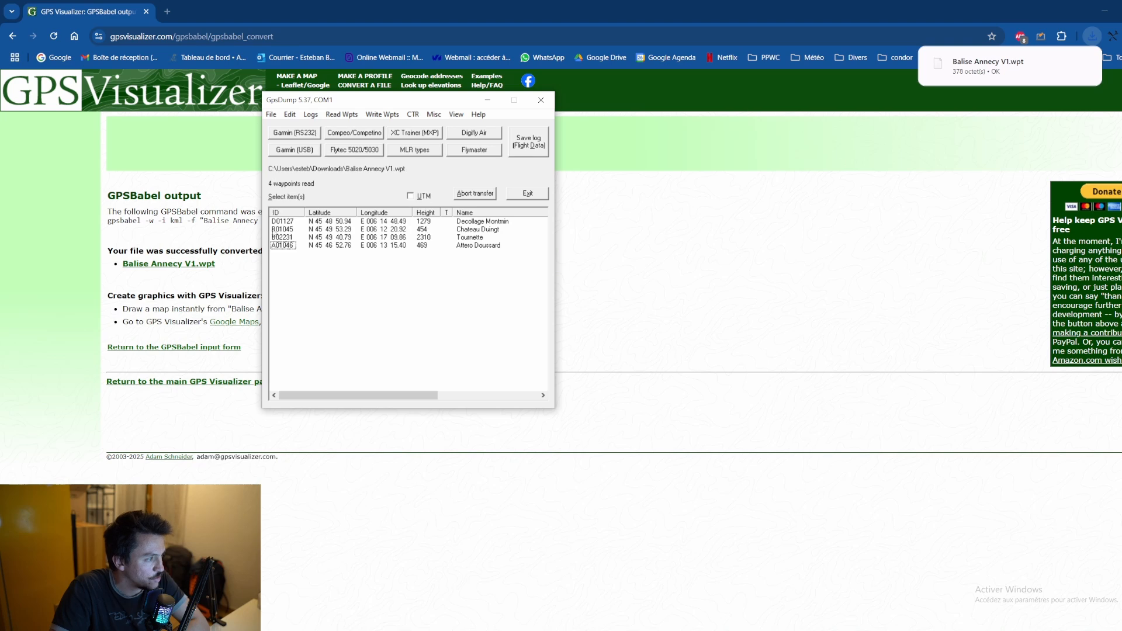
left_click(283, 229)
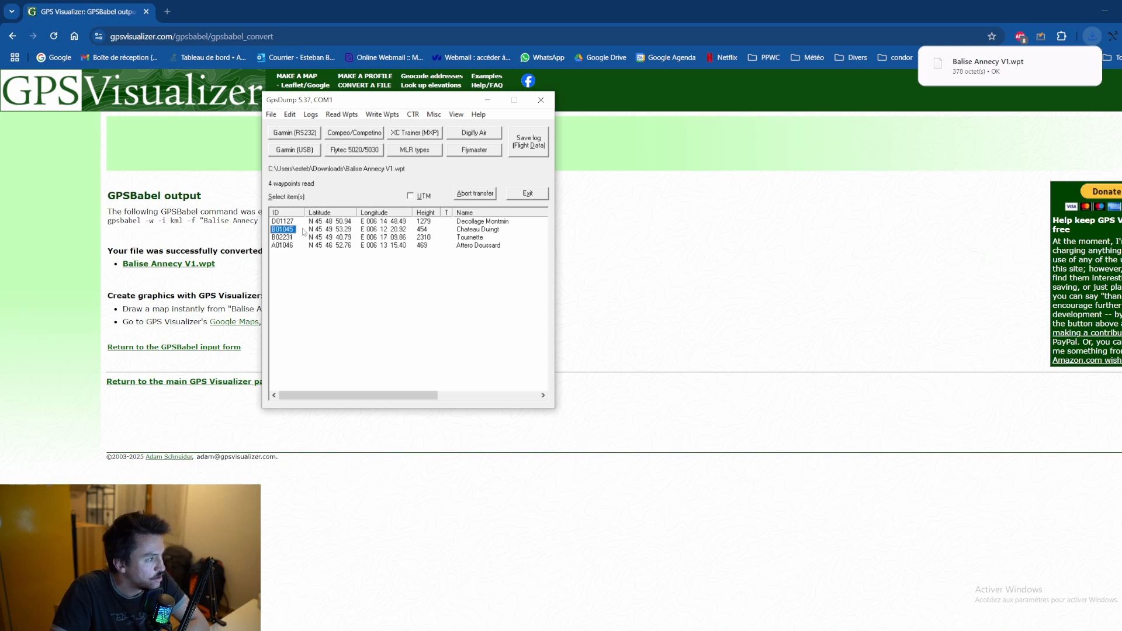
left_click(425, 246)
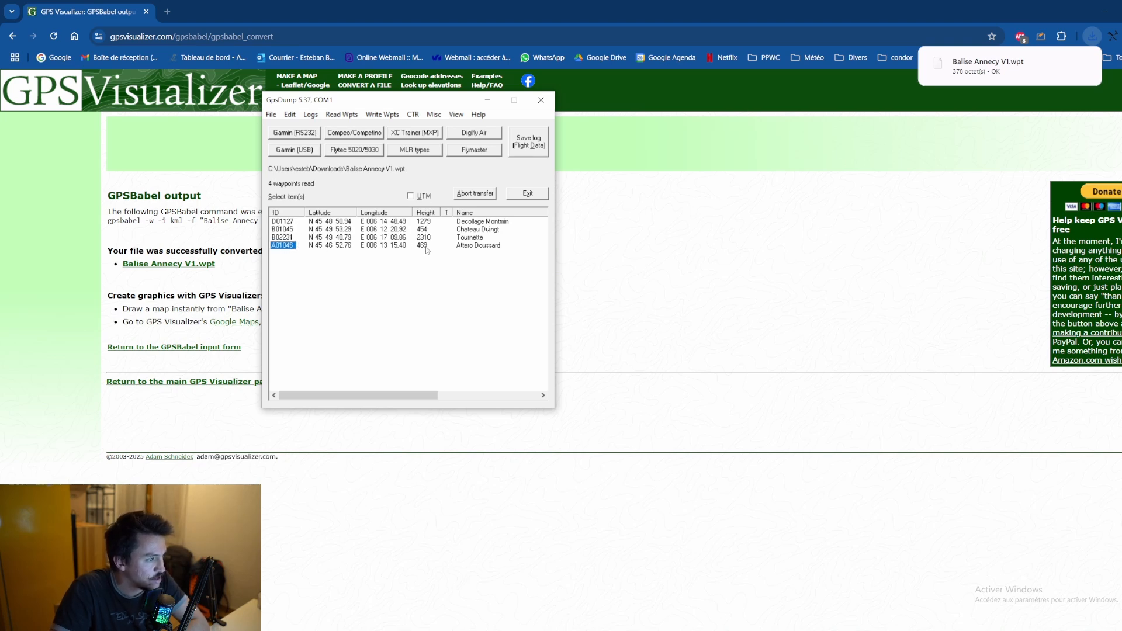
left_click(422, 223)
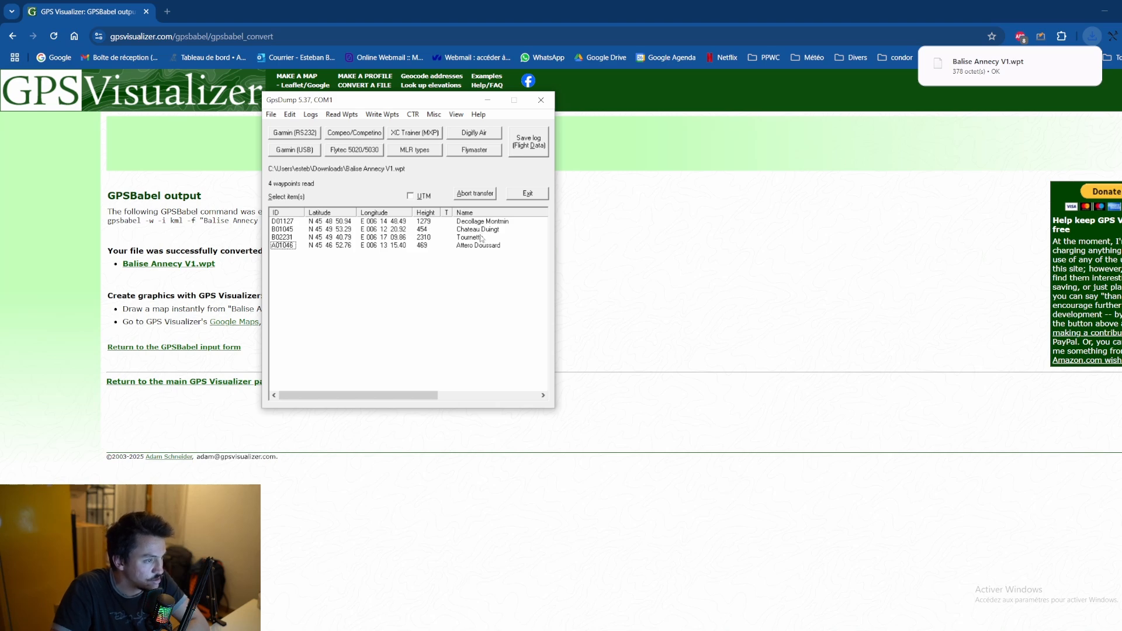
Move the GpsDump window slightly aside and review the GPS devices the waypoints can be sent to.
left_click_drag(329, 106, 360, 106)
left_click(413, 114)
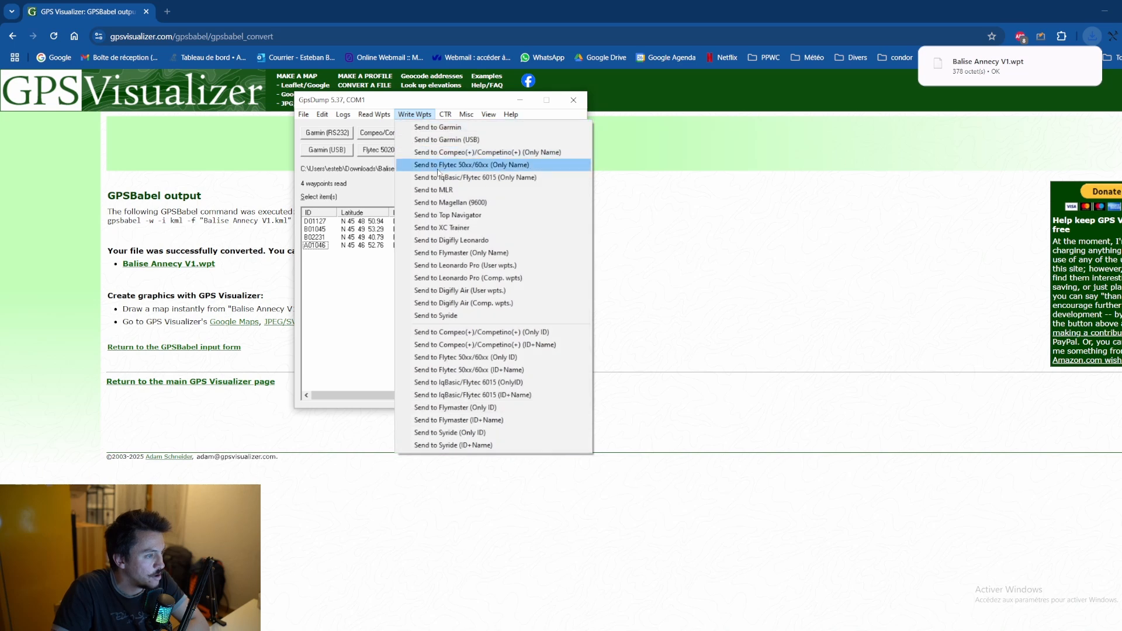
left_click(337, 324)
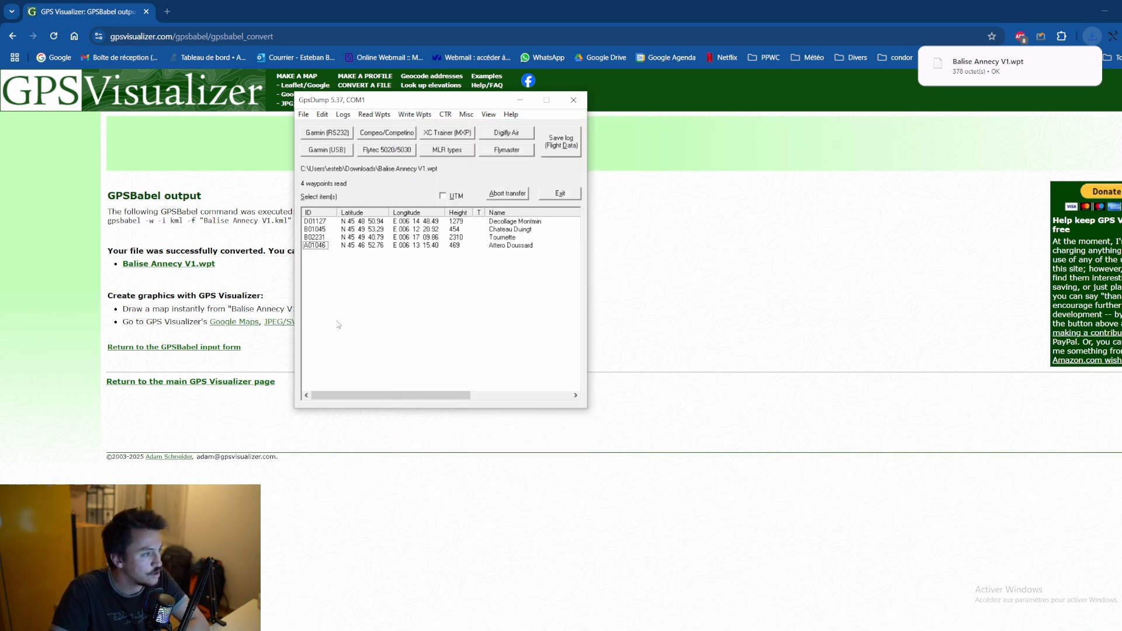